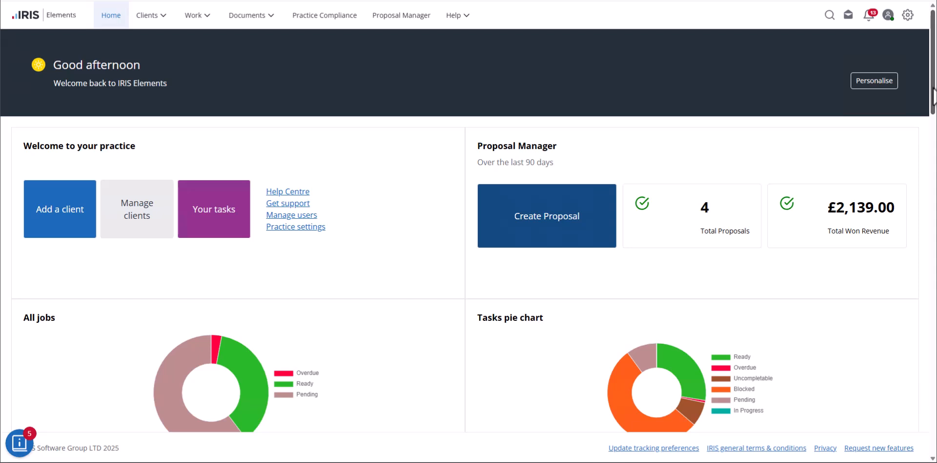
Step: Try moving the Proposal Manager widget to the first place on the personalised dashboard, discarding the layout change
{"action": "left_click", "coordinate": [874, 81]}
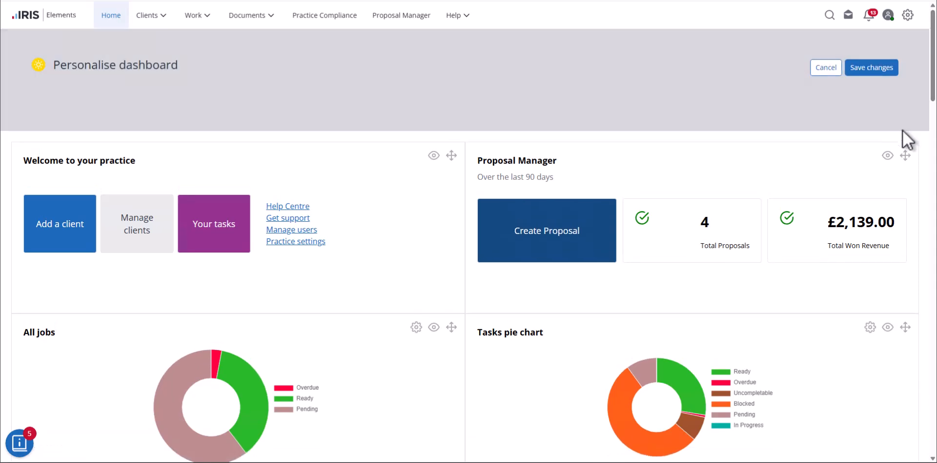
{"action": "left_click_drag", "start_coordinate": [906, 157], "coordinate": [299, 173]}
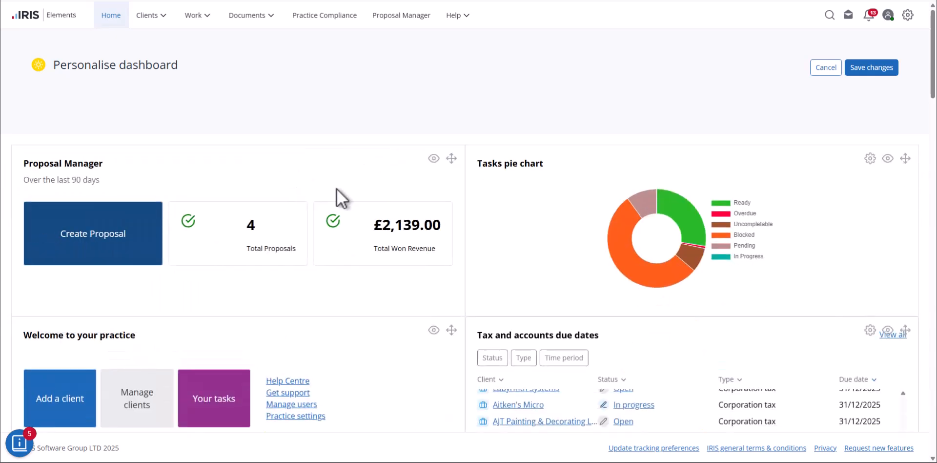
{"action": "left_click", "coordinate": [821, 71]}
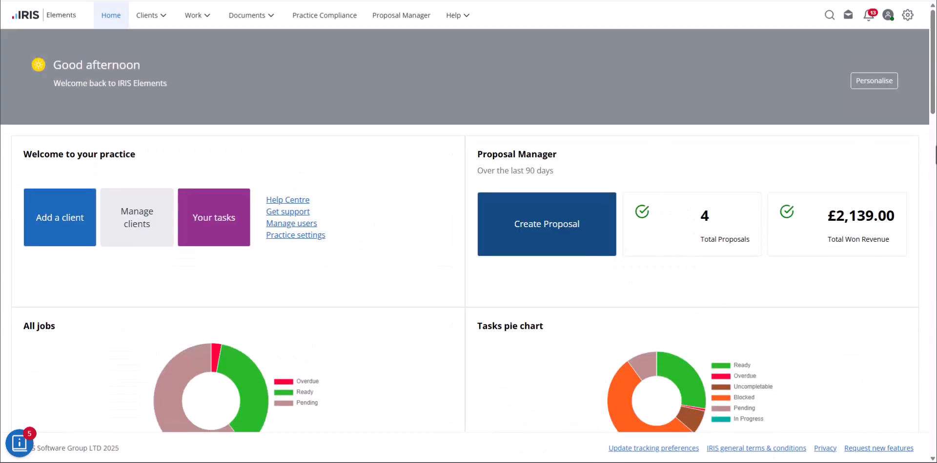
Step: From the dashboard's 2024/25 self assessment tax returns, list those ready for review and open the first SA100 return
{"action": "scroll", "coordinate": [934, 81], "scroll_direction": "down", "scroll_amount": 1}
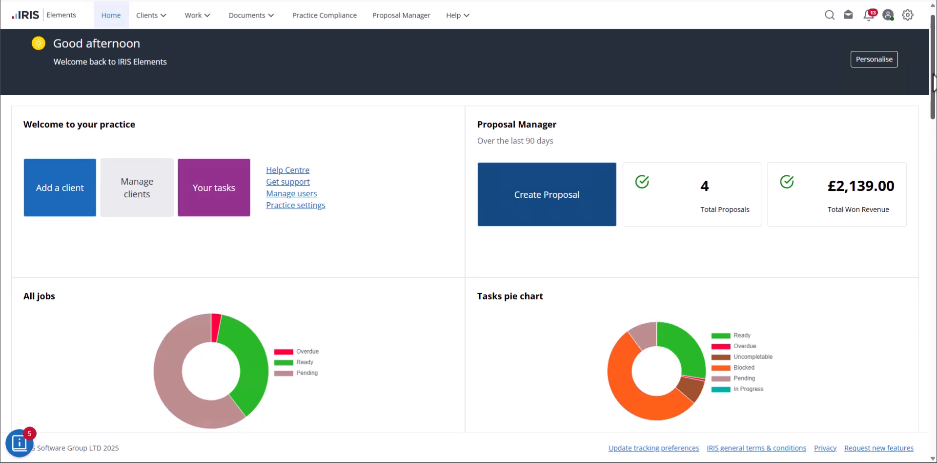
{"action": "left_click_drag", "start_coordinate": [933, 83], "coordinate": [933, 103]}
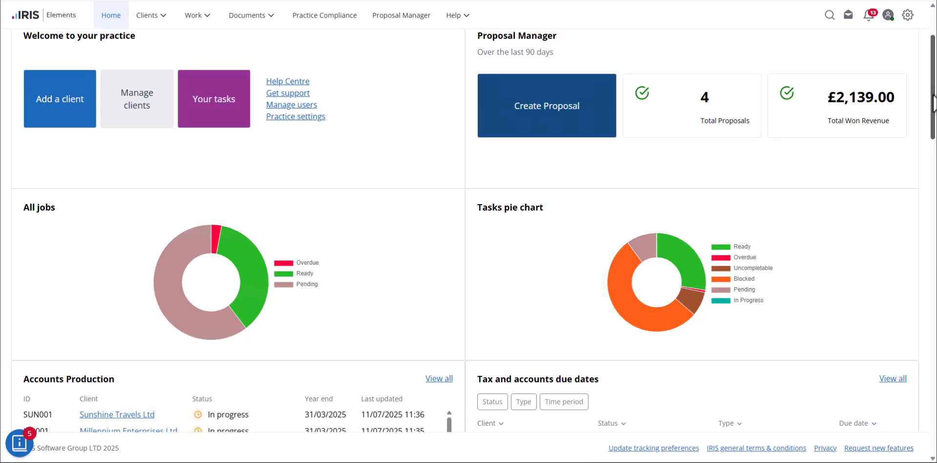
{"action": "left_click_drag", "start_coordinate": [934, 104], "coordinate": [934, 139]}
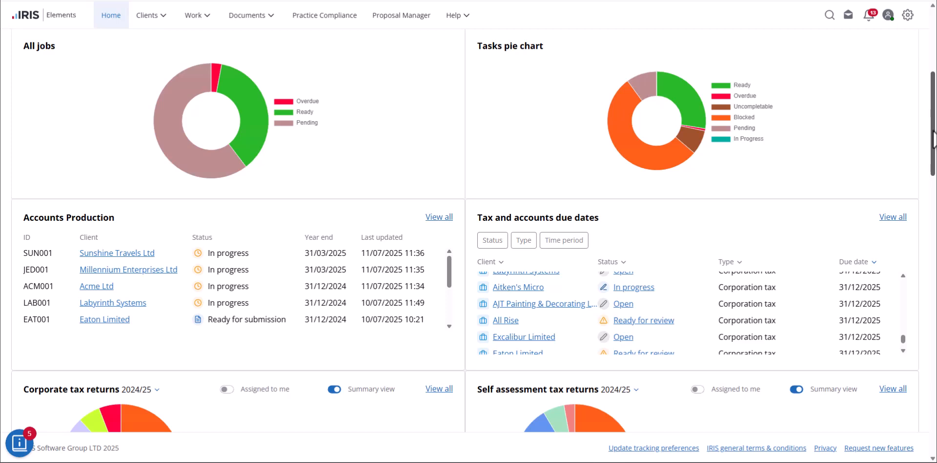
{"action": "left_click_drag", "start_coordinate": [933, 139], "coordinate": [934, 205]}
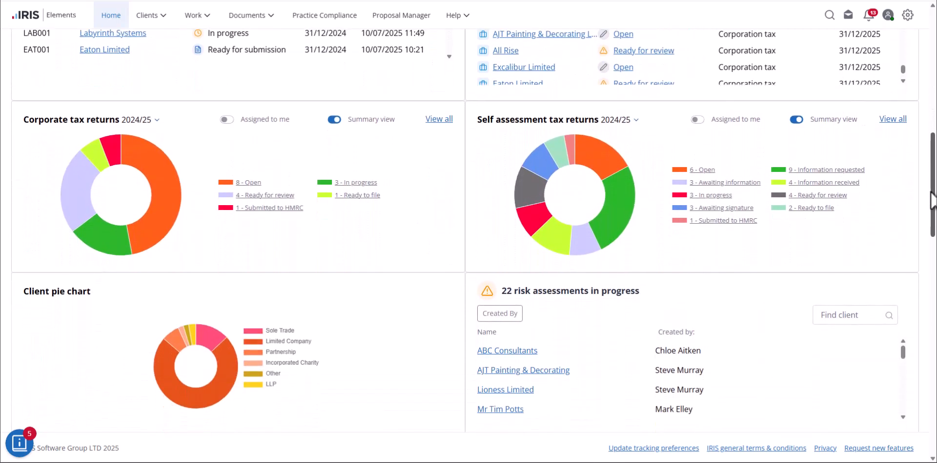
{"action": "left_click", "coordinate": [824, 196]}
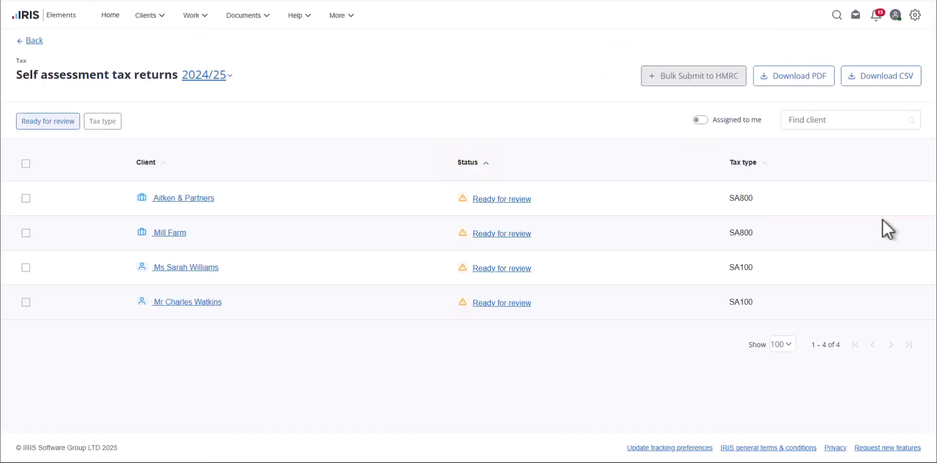
{"action": "left_click", "coordinate": [496, 269]}
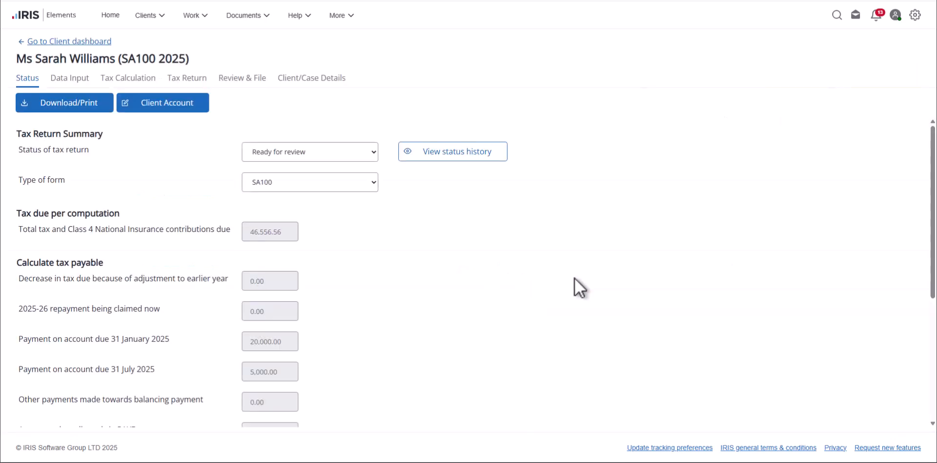
Step: Return to the home dashboard and review its risk, suspicious activity, company secretarial, scratchpad and task calendar widgets
{"action": "left_click", "coordinate": [108, 16]}
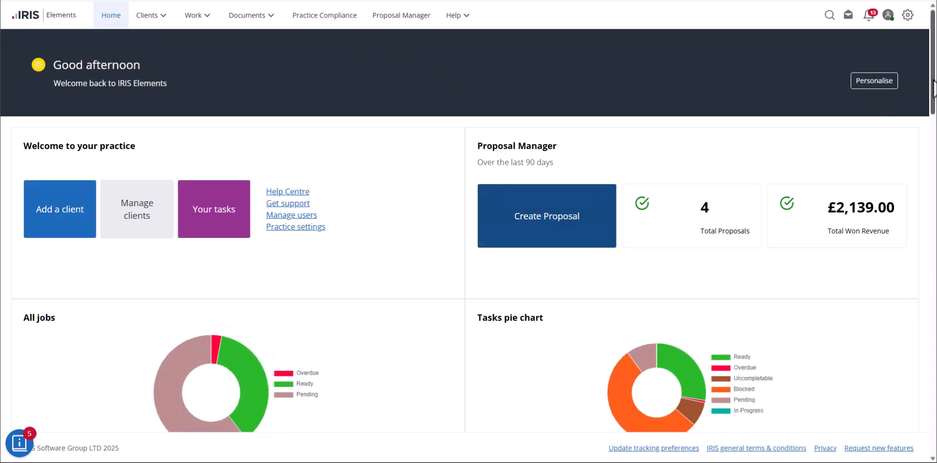
{"action": "left_click_drag", "start_coordinate": [933, 88], "coordinate": [934, 260]}
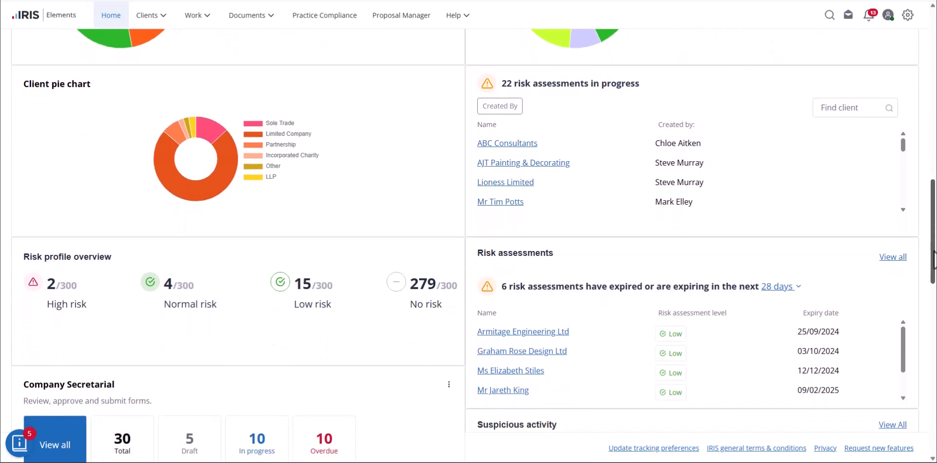
{"action": "left_click_drag", "start_coordinate": [935, 261], "coordinate": [935, 290]}
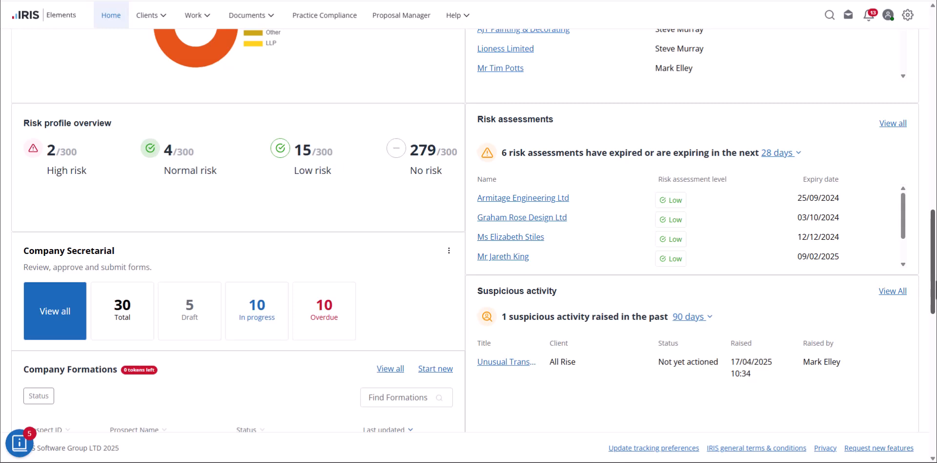
{"action": "left_click_drag", "start_coordinate": [935, 290], "coordinate": [934, 342]}
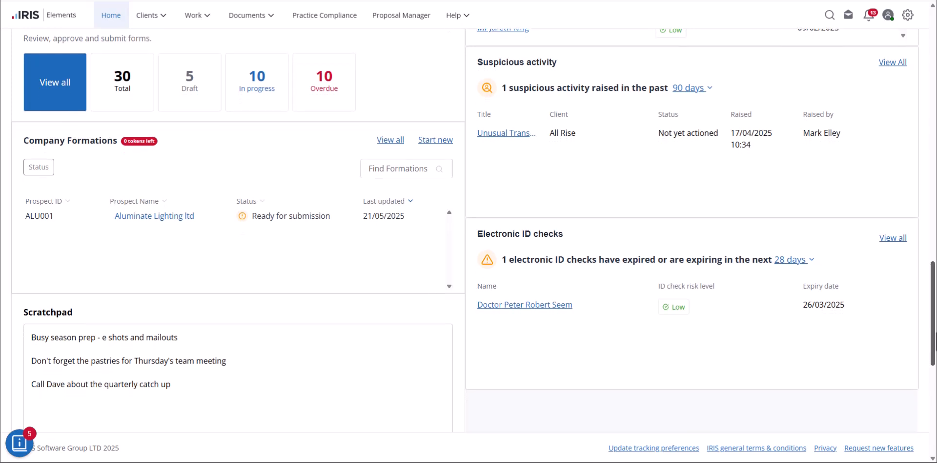
{"action": "left_click_drag", "start_coordinate": [935, 341], "coordinate": [934, 448]}
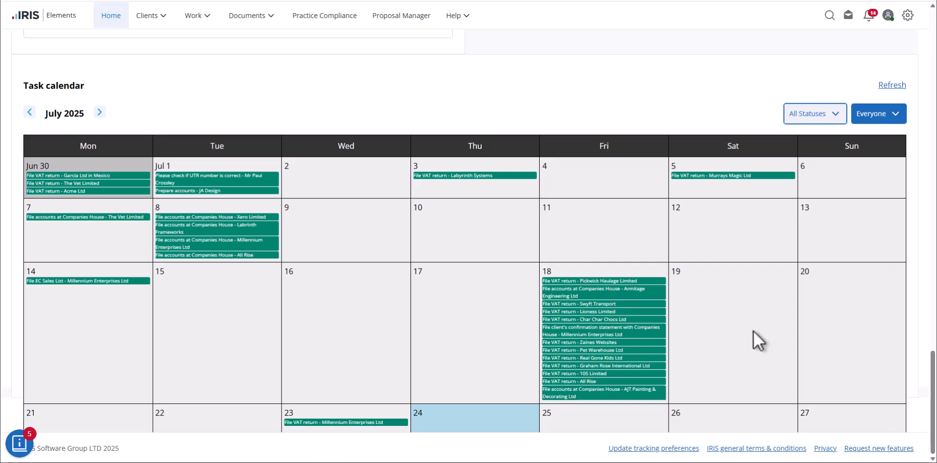
Step: Show your own task list and open the Allsafe Cybersecurity client record from its Prepare accounts task
{"action": "left_click", "coordinate": [199, 19]}
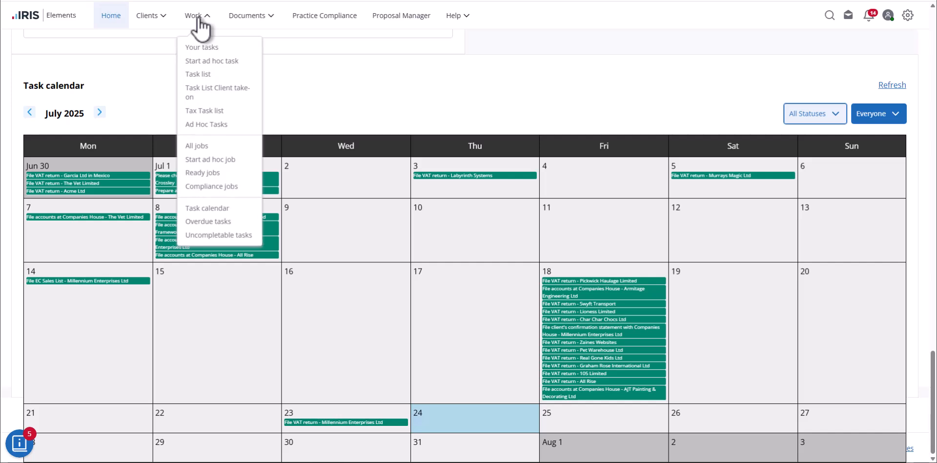
{"action": "left_click", "coordinate": [201, 46]}
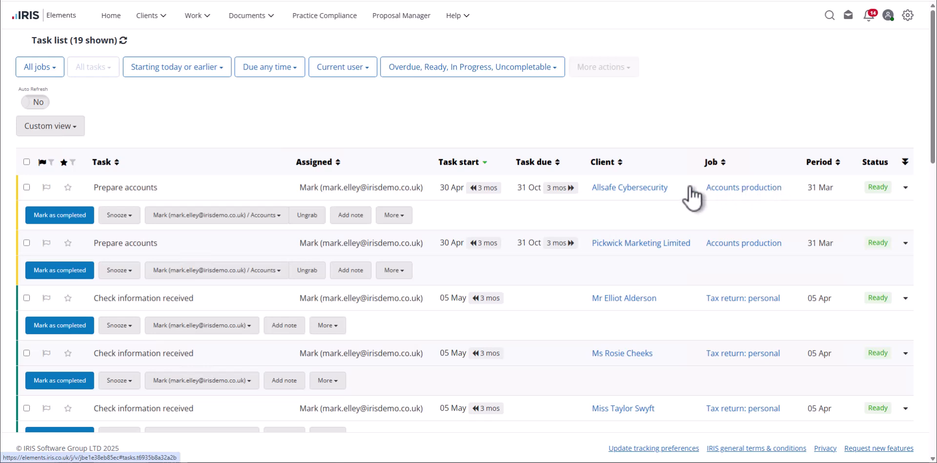
{"action": "left_click", "coordinate": [660, 187]}
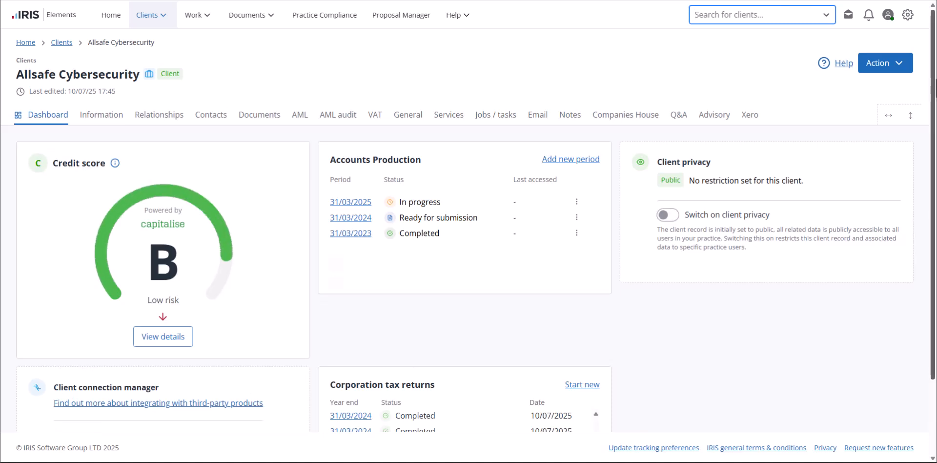
Step: Look over the Allsafe Cybersecurity client dashboard and view the client's tax information
{"action": "scroll", "coordinate": [468, 229], "scroll_direction": "down", "scroll_amount": 1}
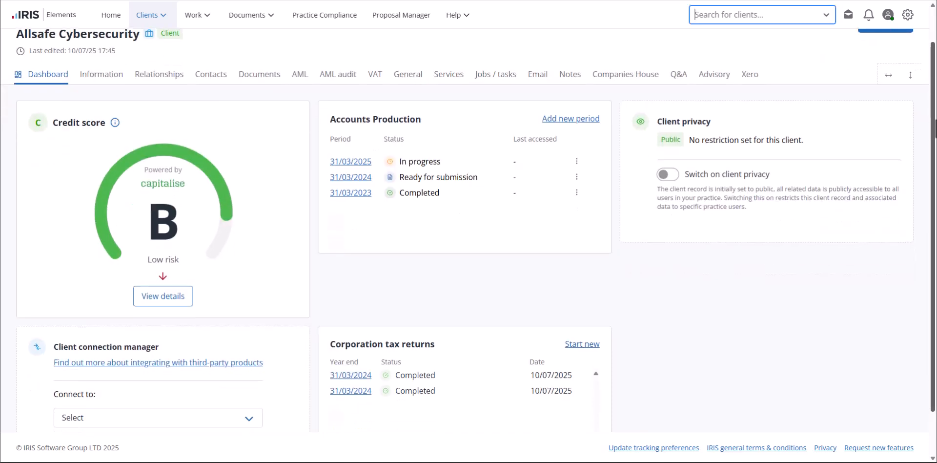
{"action": "scroll", "coordinate": [469, 230], "scroll_direction": "down", "scroll_amount": 1}
{"action": "scroll", "coordinate": [541, 125], "scroll_direction": "up", "scroll_amount": 2}
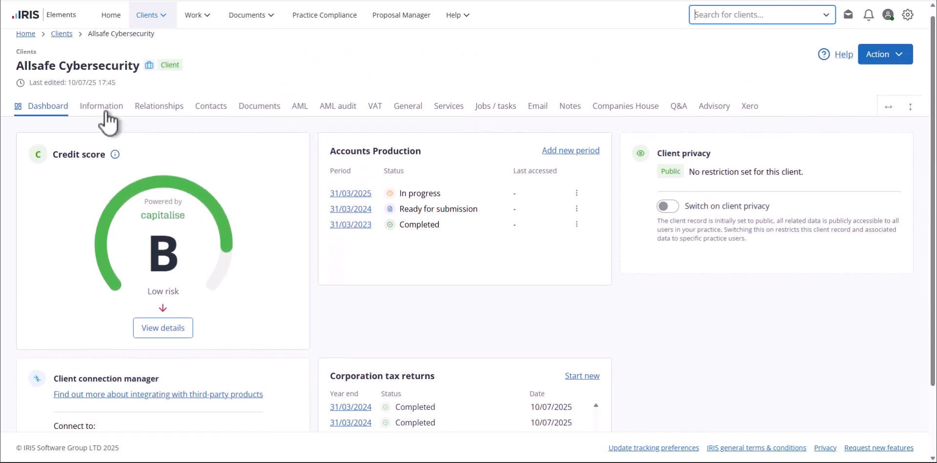
{"action": "left_click", "coordinate": [106, 112]}
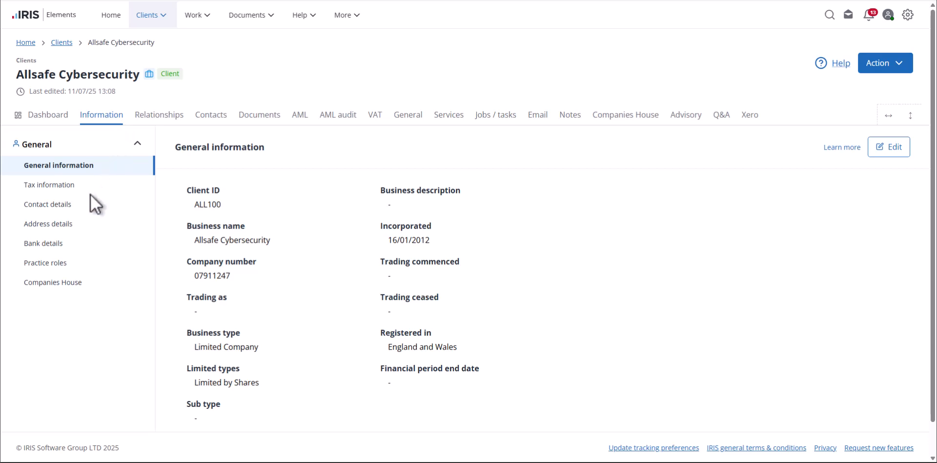
{"action": "left_click", "coordinate": [88, 187]}
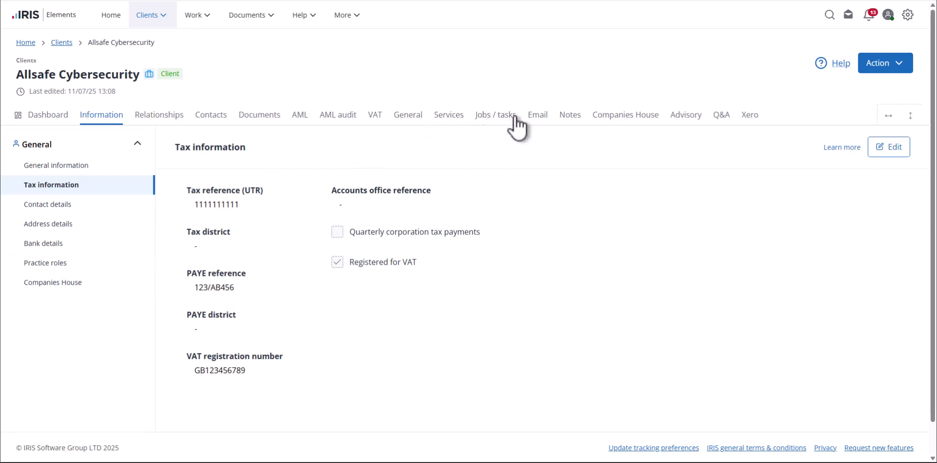
Step: Show the client's emails in split view and open the first VAT return email from 09 Jul
{"action": "left_click", "coordinate": [544, 117]}
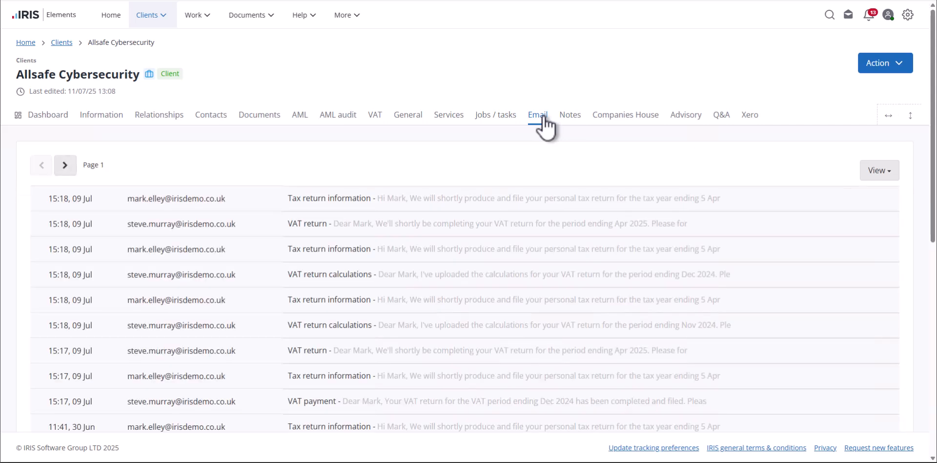
{"action": "left_click", "coordinate": [880, 170]}
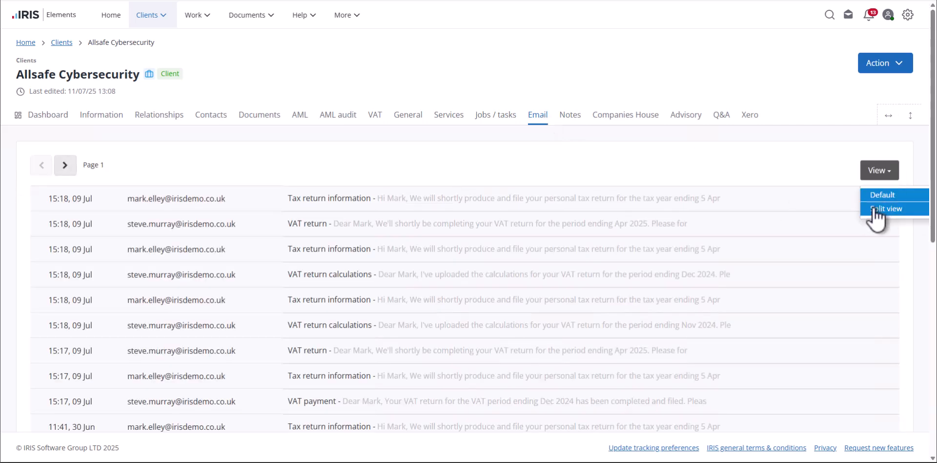
{"action": "left_click", "coordinate": [877, 209]}
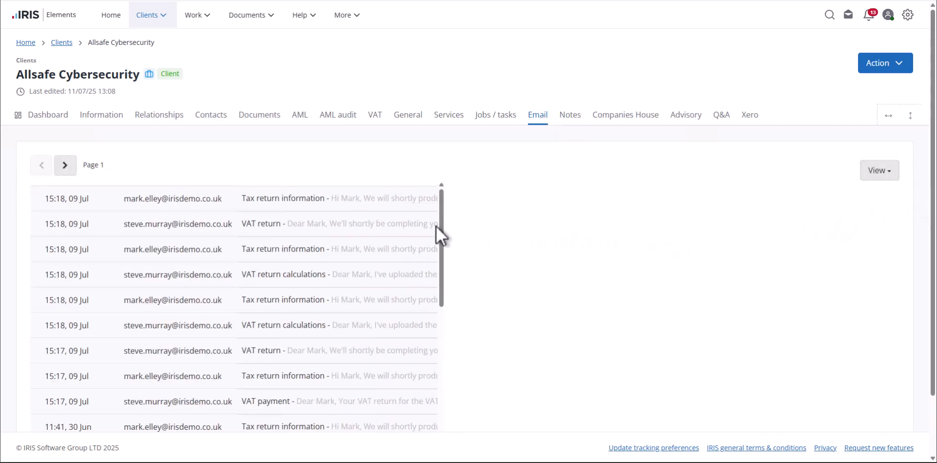
{"action": "left_click", "coordinate": [395, 225]}
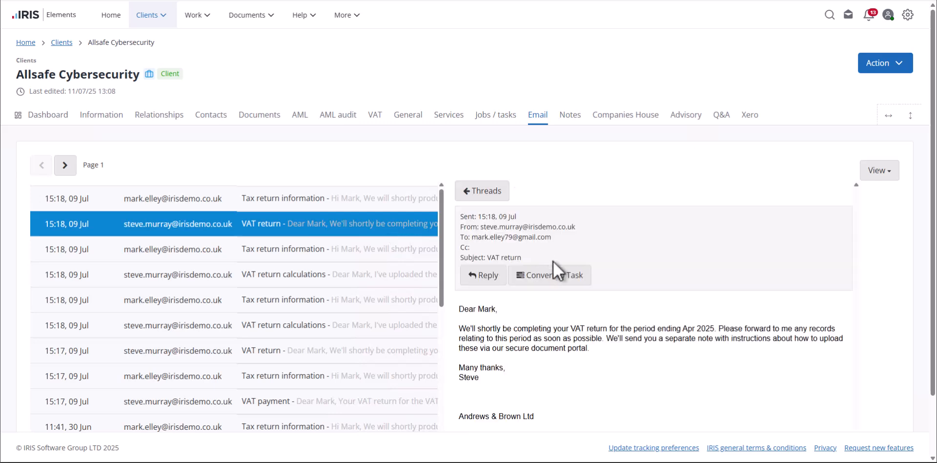
{"action": "left_click", "coordinate": [568, 277]}
Step: Open the director's client record from Allsafe Cybersecurity's relationships and view the director's general information
{"action": "left_click", "coordinate": [169, 117]}
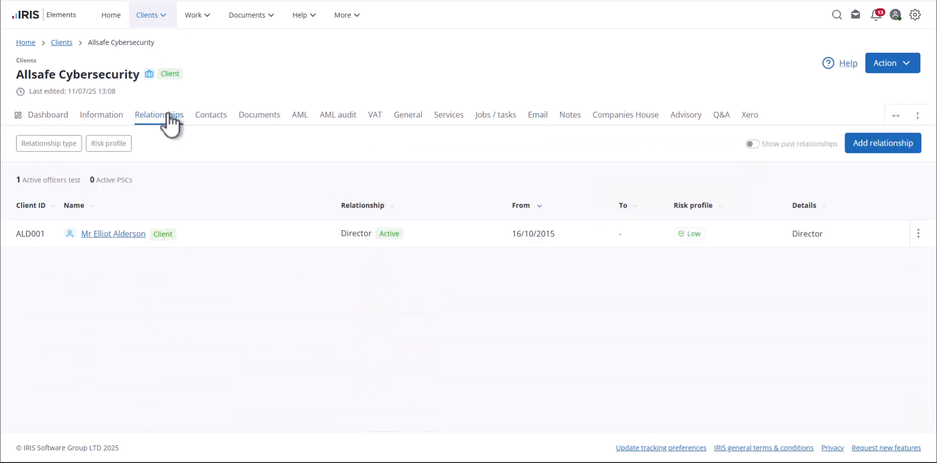
{"action": "left_click", "coordinate": [119, 237]}
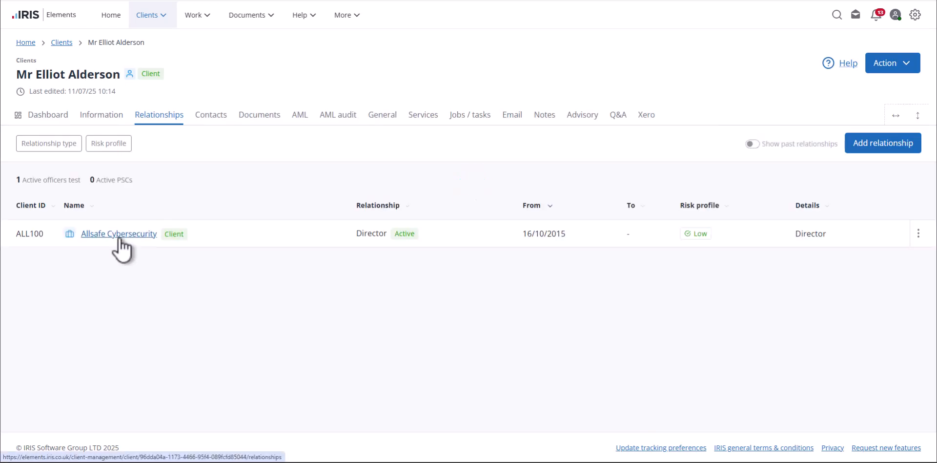
{"action": "left_click", "coordinate": [120, 125]}
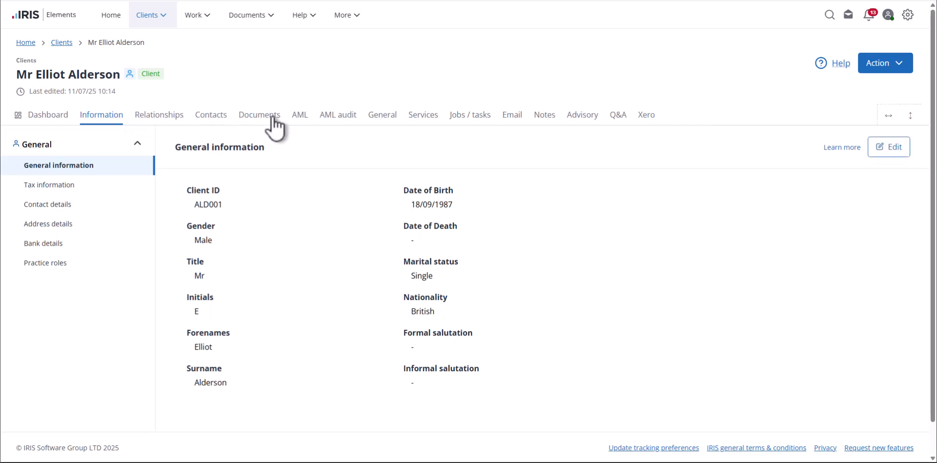
Step: Review the director's AML record, covering the risk and KYC assessments, available checks, AML documents and suspicious activity reporting
{"action": "left_click", "coordinate": [301, 116]}
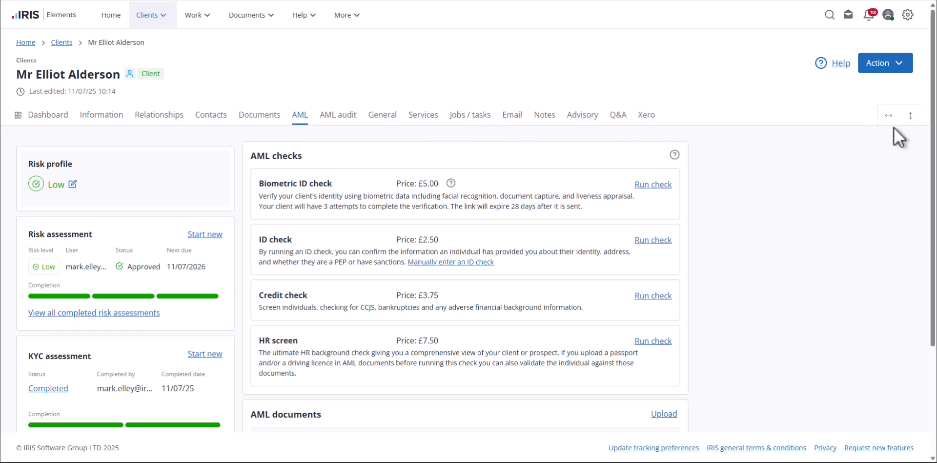
{"action": "left_click_drag", "start_coordinate": [934, 131], "coordinate": [934, 247]}
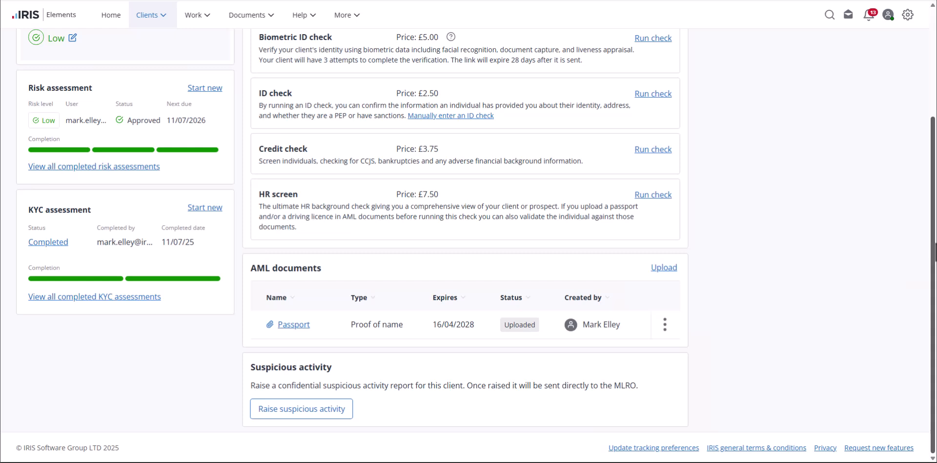
{"action": "left_click_drag", "start_coordinate": [934, 236], "coordinate": [935, 186]}
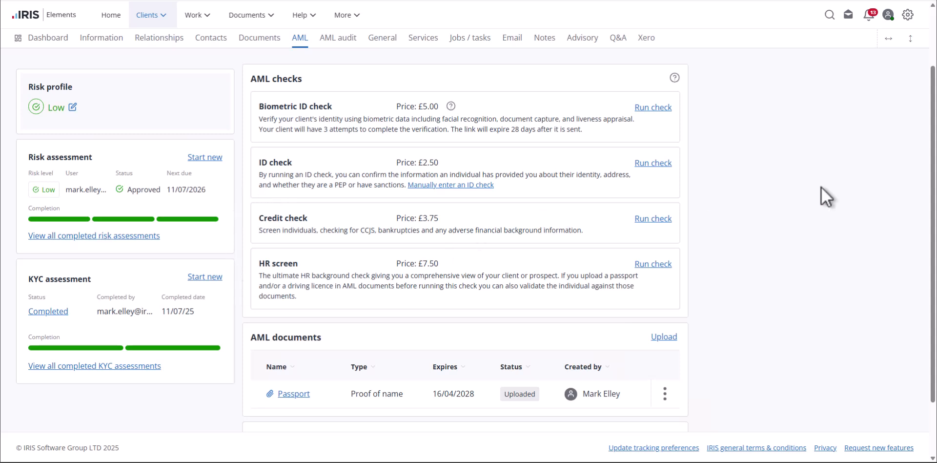
{"action": "left_click_drag", "start_coordinate": [934, 205], "coordinate": [935, 159]}
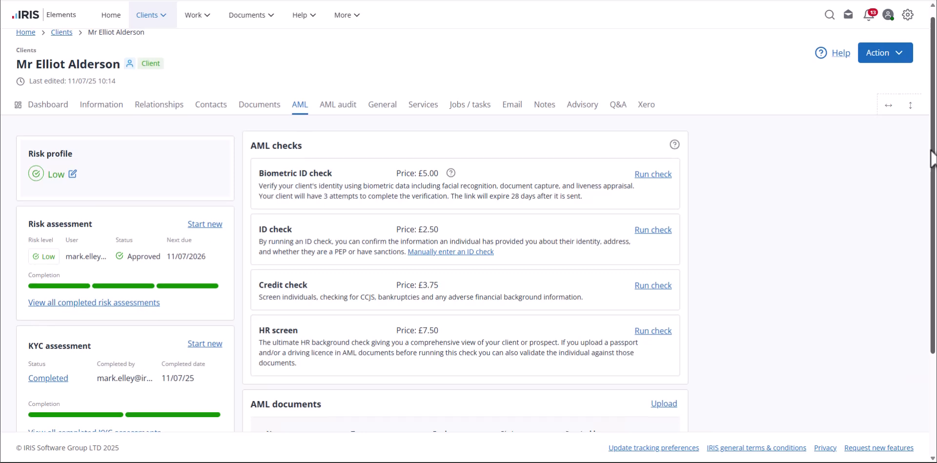
Step: Return to Allsafe Cybersecurity through the director's relationships and show the company's jobs and tasks
{"action": "left_click", "coordinate": [350, 17]}
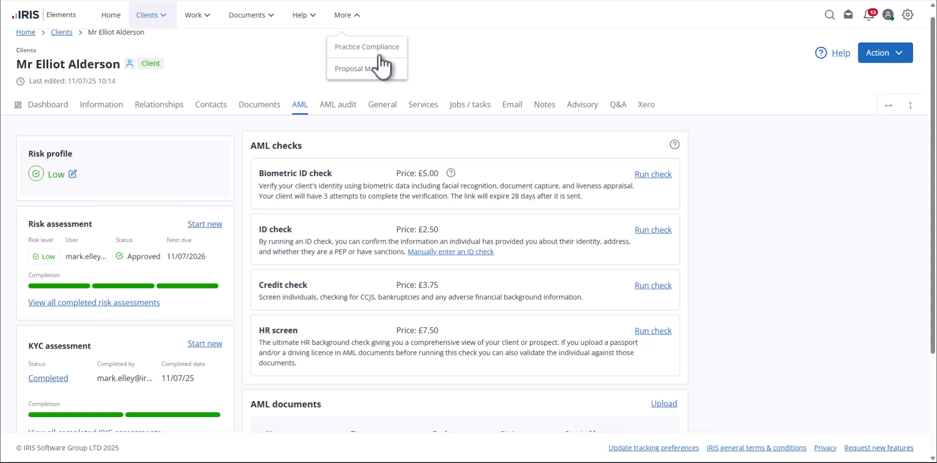
{"action": "left_click", "coordinate": [147, 109]}
{"action": "left_click", "coordinate": [116, 236]}
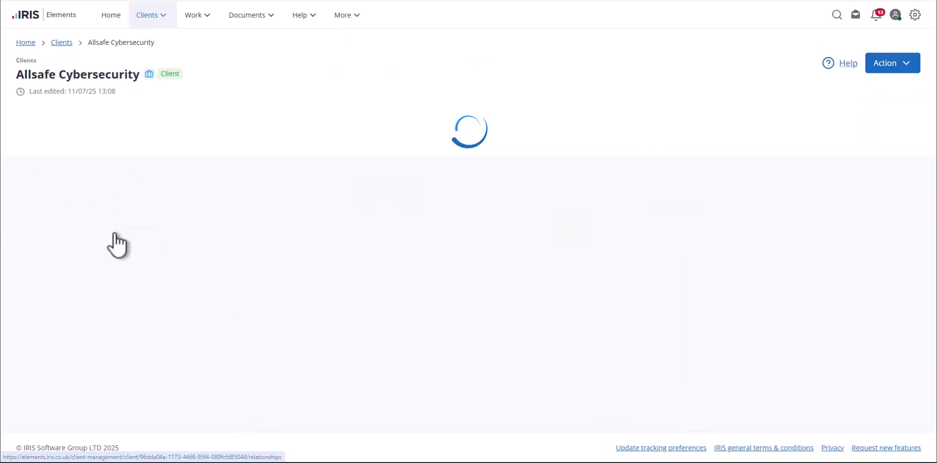
{"action": "left_click", "coordinate": [506, 117]}
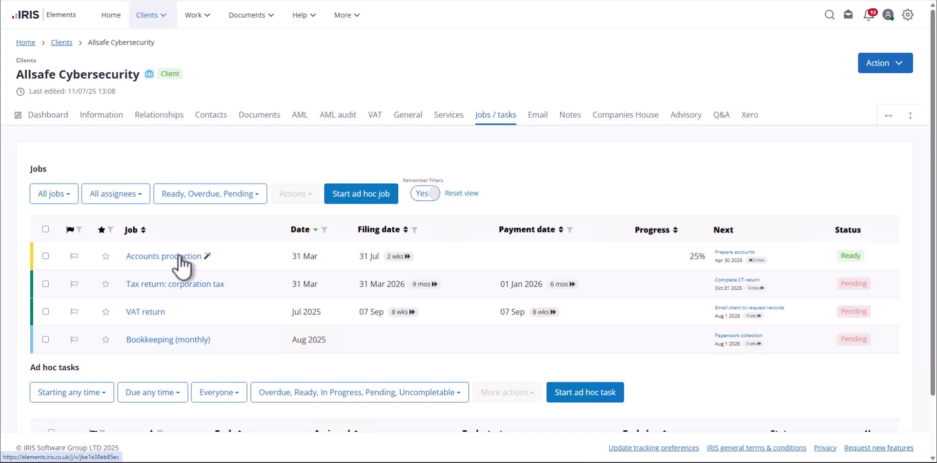
Step: Open Allsafe Cybersecurity's Accounts production job and expand the completed client email and document upload tasks
{"action": "left_click", "coordinate": [180, 257]}
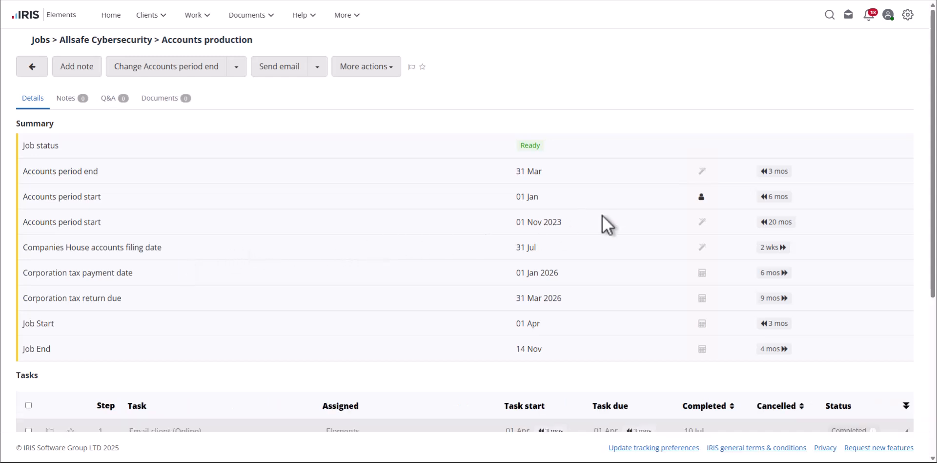
{"action": "left_click_drag", "start_coordinate": [933, 162], "coordinate": [926, 320]}
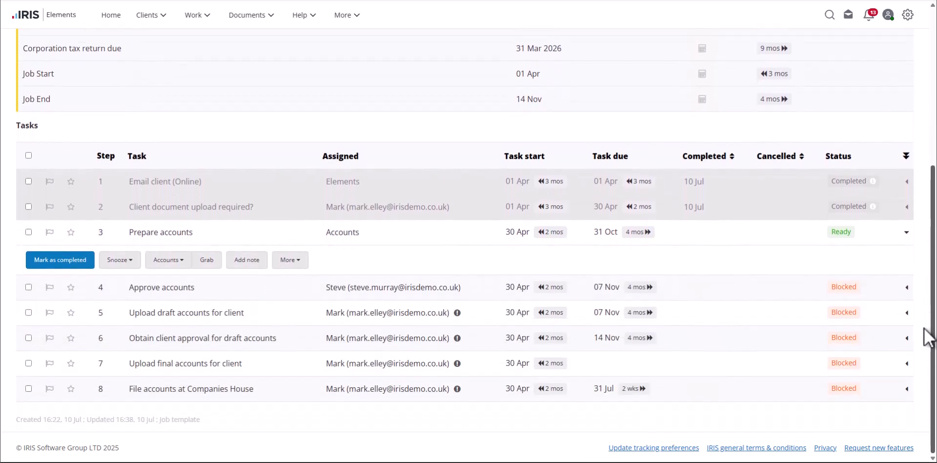
{"action": "left_click", "coordinate": [156, 181]}
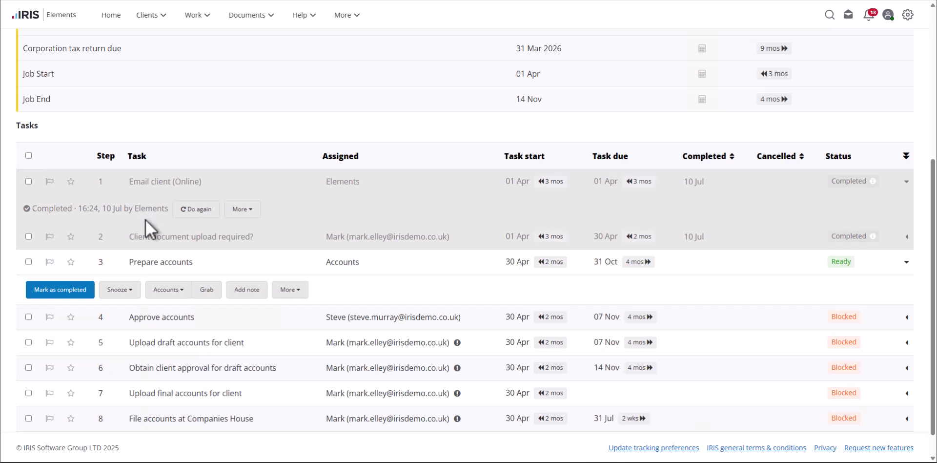
{"action": "left_click", "coordinate": [152, 240]}
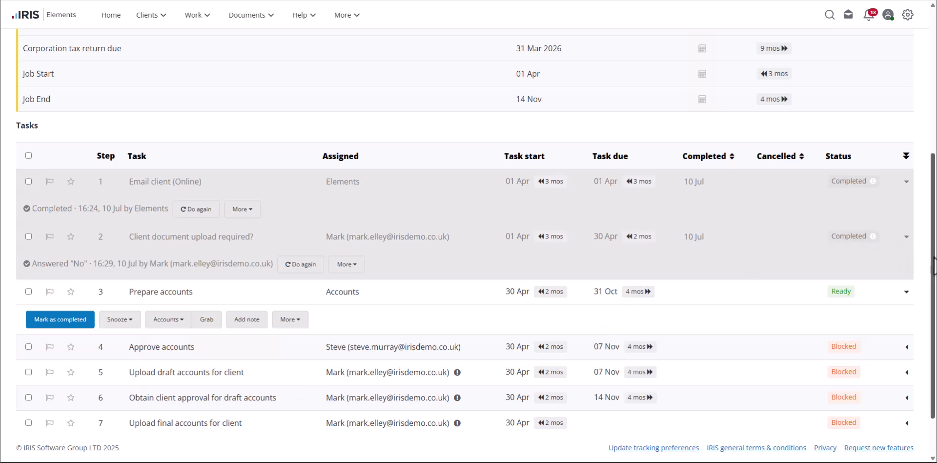
Step: Return to Allsafe Cybersecurity's dashboard, open the 31/03/2025 accounts production period and view the available reporting standards
{"action": "scroll", "coordinate": [934, 263], "scroll_direction": "up", "scroll_amount": 5}
{"action": "left_click", "coordinate": [105, 40]}
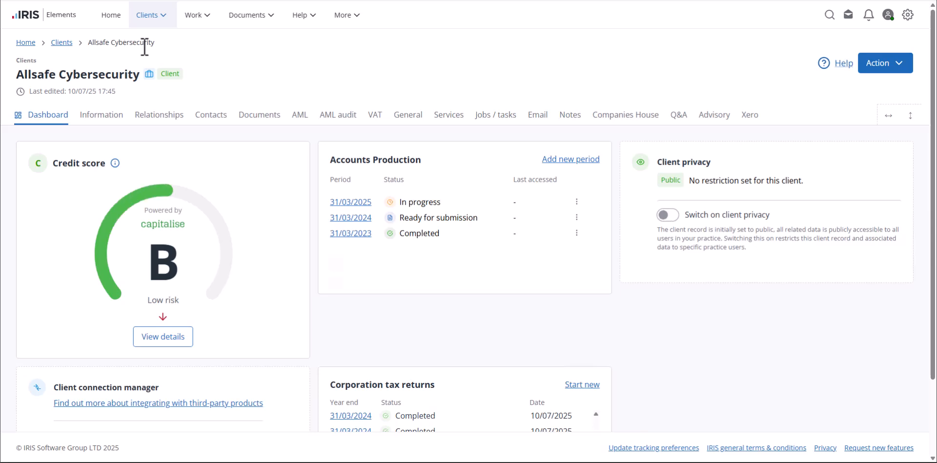
{"action": "left_click", "coordinate": [351, 203]}
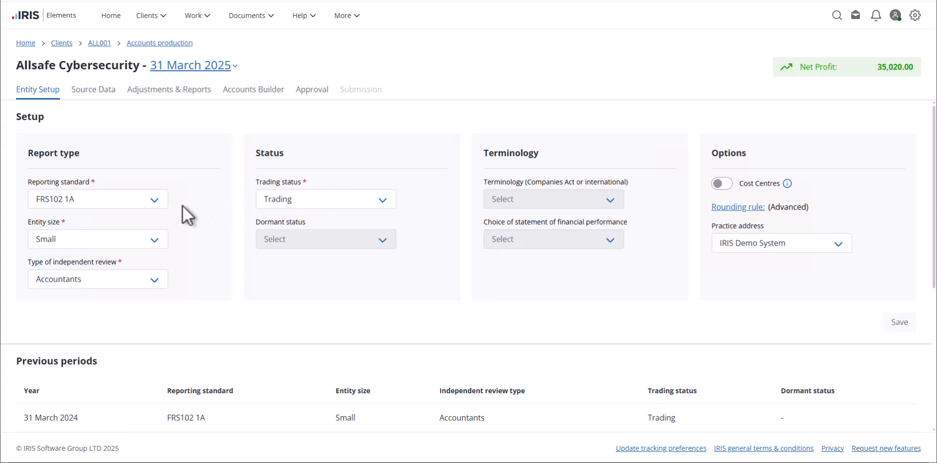
{"action": "left_click", "coordinate": [154, 201]}
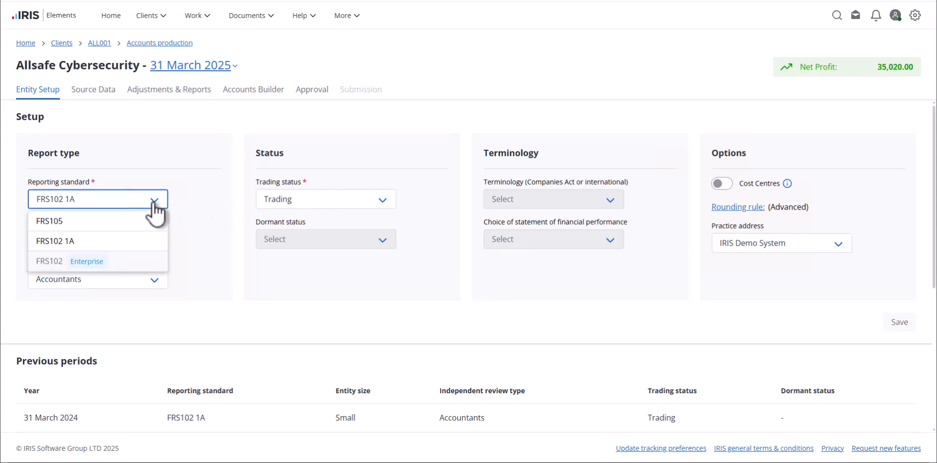
{"action": "left_click", "coordinate": [186, 188]}
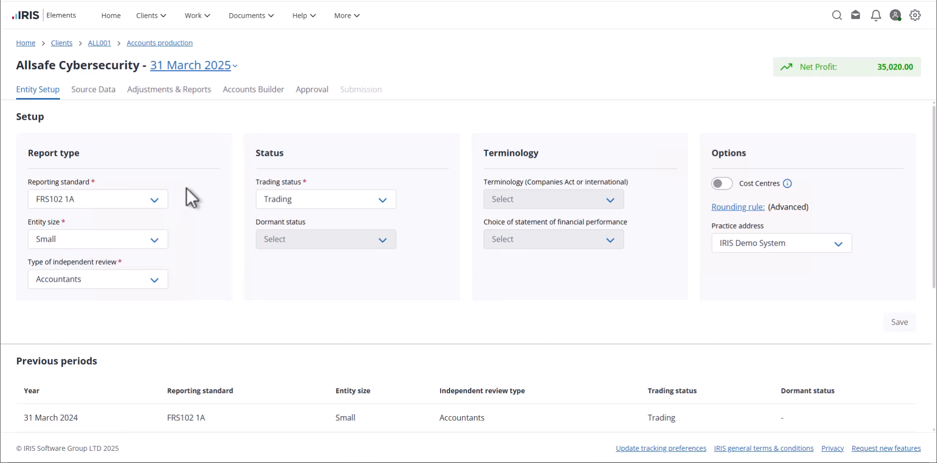
Step: Start a trial balance import in the period's source data, with CSV file as the import type
{"action": "left_click", "coordinate": [88, 90]}
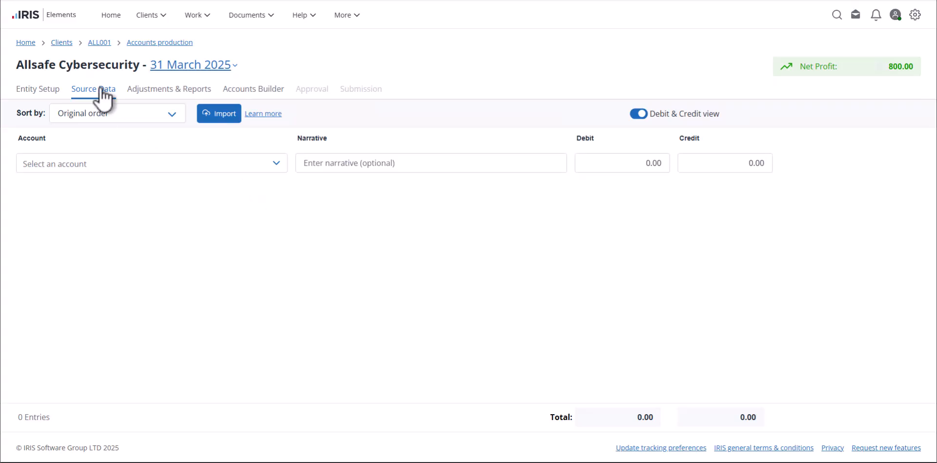
{"action": "left_click", "coordinate": [226, 116]}
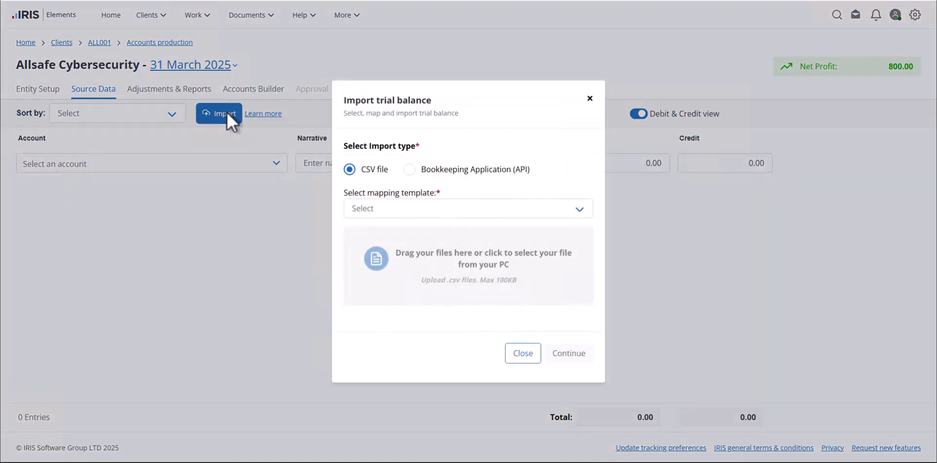
{"action": "left_click", "coordinate": [410, 169]}
{"action": "left_click", "coordinate": [349, 169]}
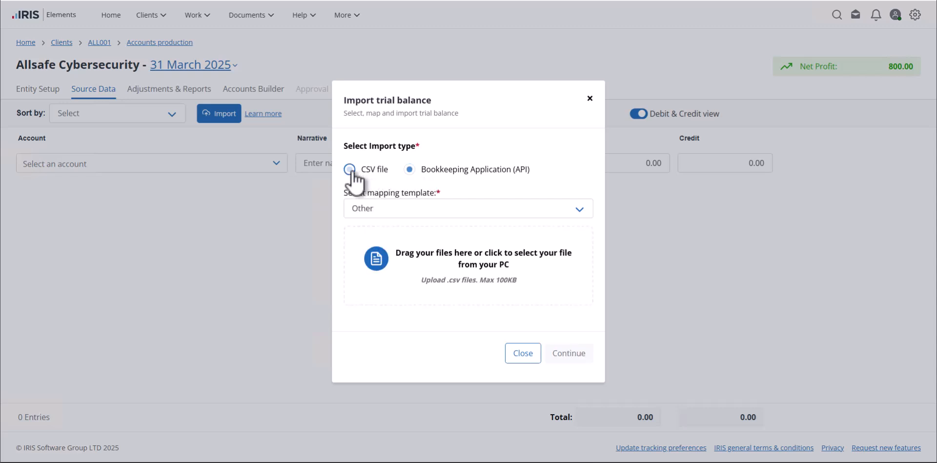
Step: Load FRS105-MTB-AP 2022 v2 (1) (1).csv from the Accounts Production folder and proceed through the mapping summary
{"action": "left_click", "coordinate": [428, 267]}
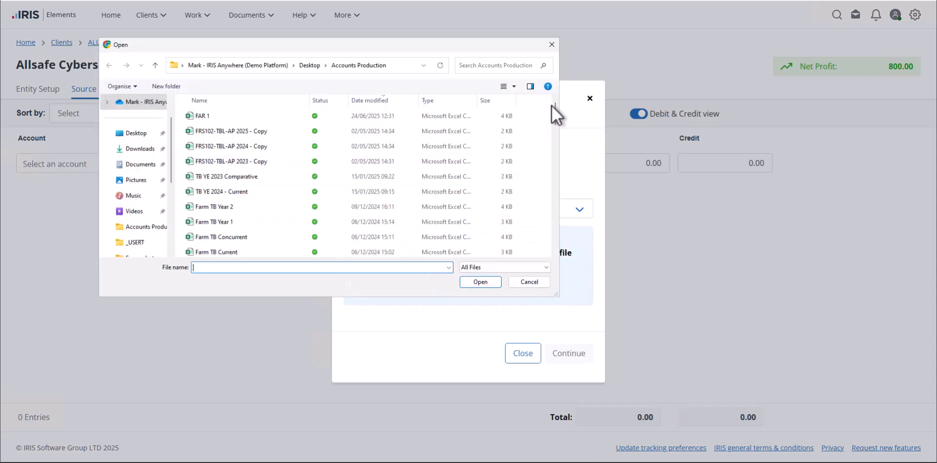
{"action": "left_click_drag", "start_coordinate": [552, 105], "coordinate": [553, 186]}
{"action": "left_click", "coordinate": [271, 148]}
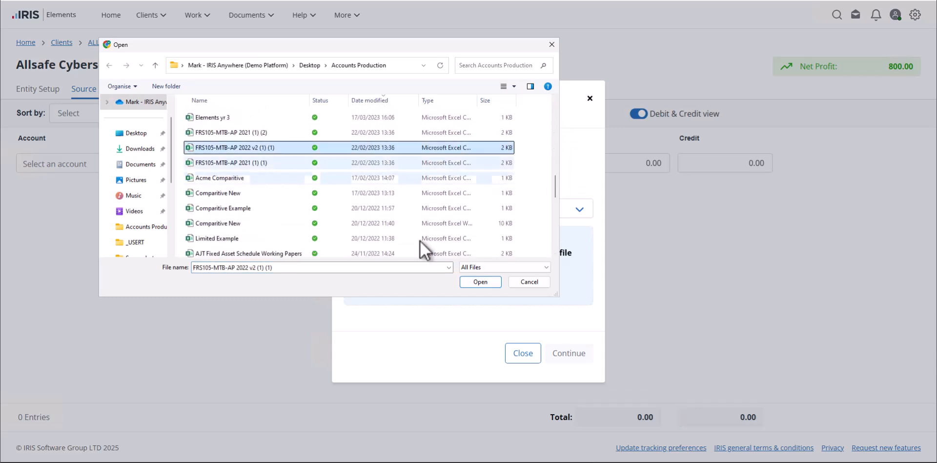
{"action": "left_click", "coordinate": [486, 285]}
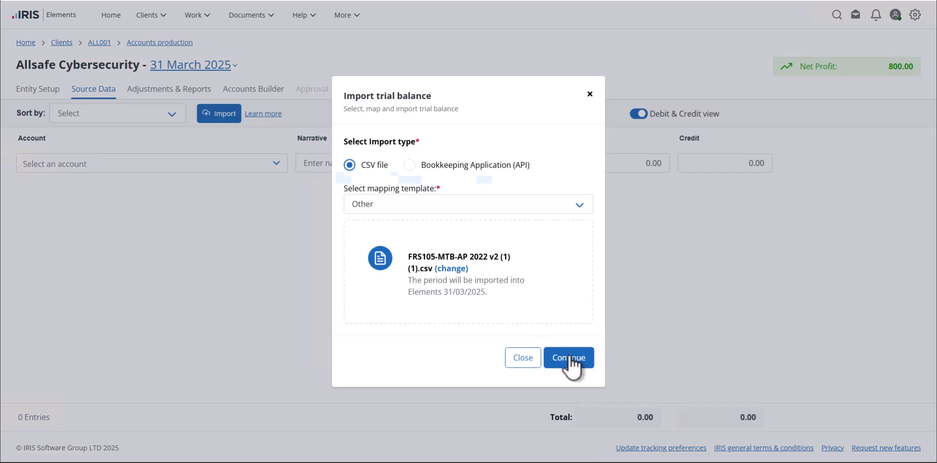
{"action": "left_click", "coordinate": [570, 358]}
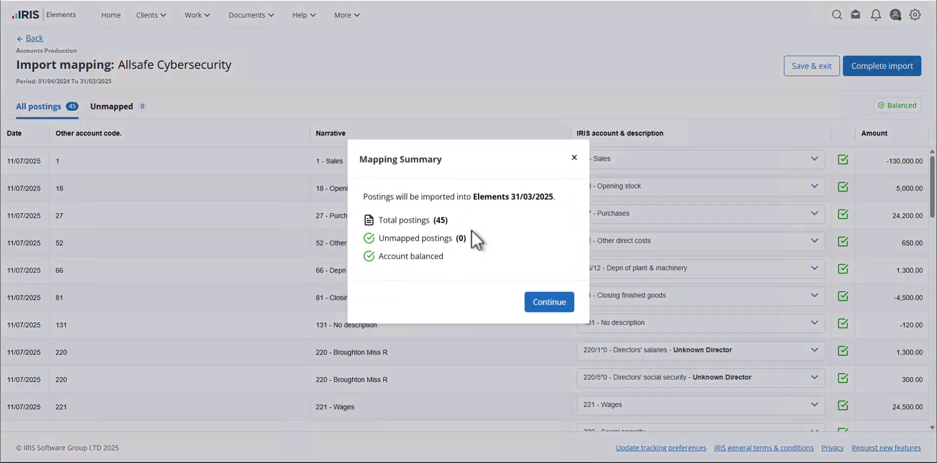
{"action": "left_click", "coordinate": [537, 303]}
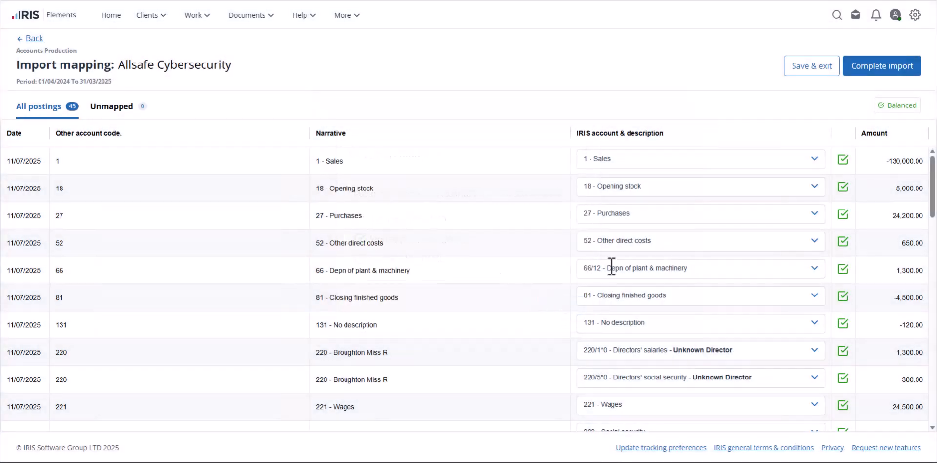
Step: Browse the Limited Company chart of accounts from the Sales posting's mapping and close it without selecting an account
{"action": "left_click", "coordinate": [817, 158]}
{"action": "left_click", "coordinate": [709, 240]}
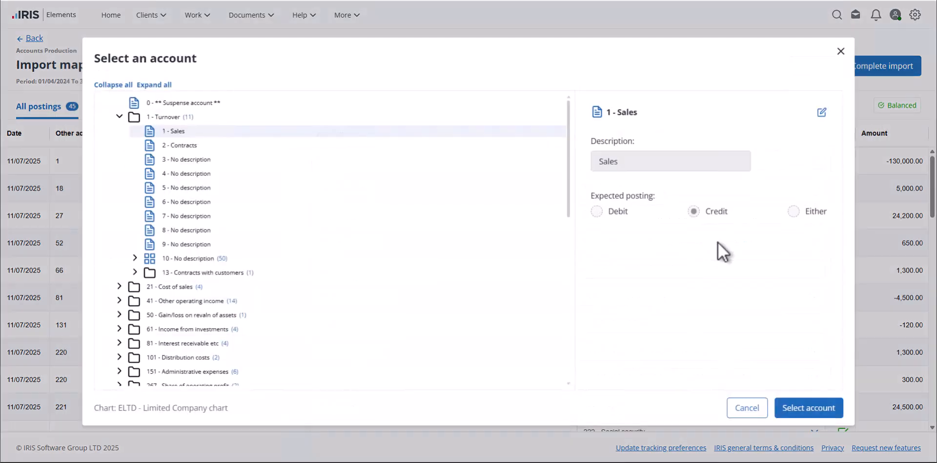
{"action": "left_click_drag", "start_coordinate": [572, 162], "coordinate": [577, 252]}
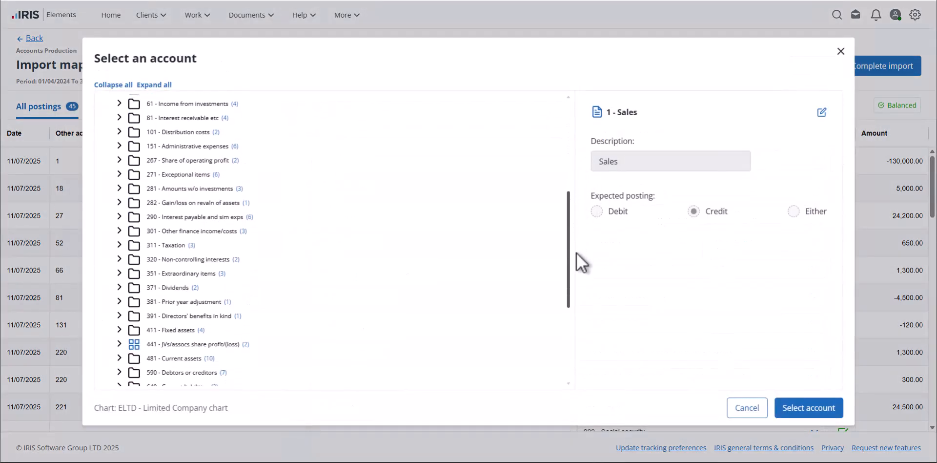
{"action": "left_click", "coordinate": [841, 52]}
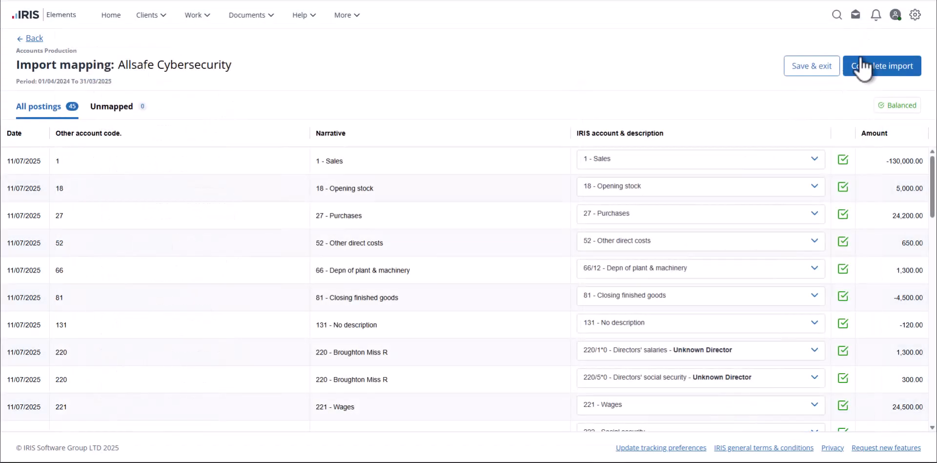
Step: Map the Directors' salaries and Directors' social security postings to the company's named director and complete the import
{"action": "left_click_drag", "start_coordinate": [930, 172], "coordinate": [934, 209]}
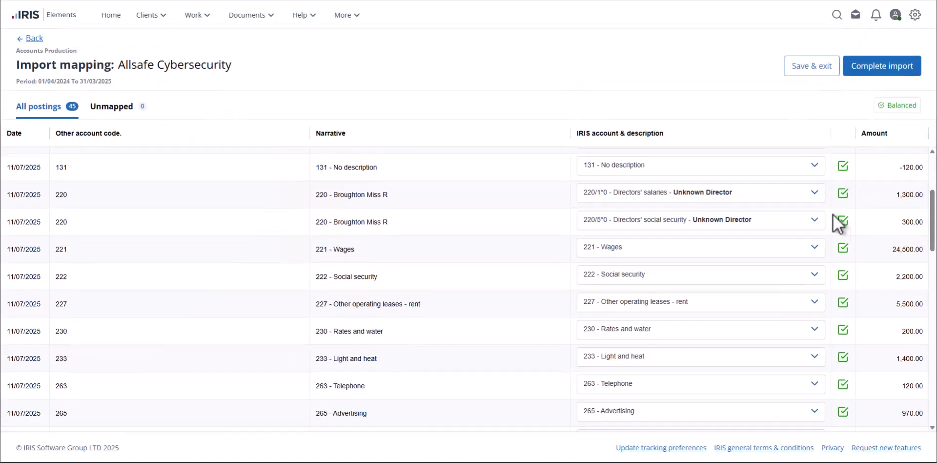
{"action": "left_click", "coordinate": [732, 228]}
{"action": "left_click", "coordinate": [635, 309]}
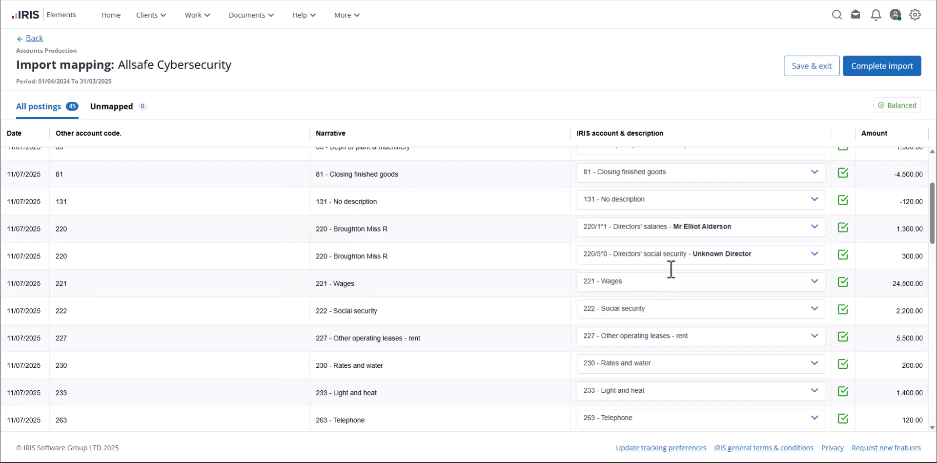
{"action": "left_click", "coordinate": [669, 254]}
{"action": "left_click", "coordinate": [654, 315]}
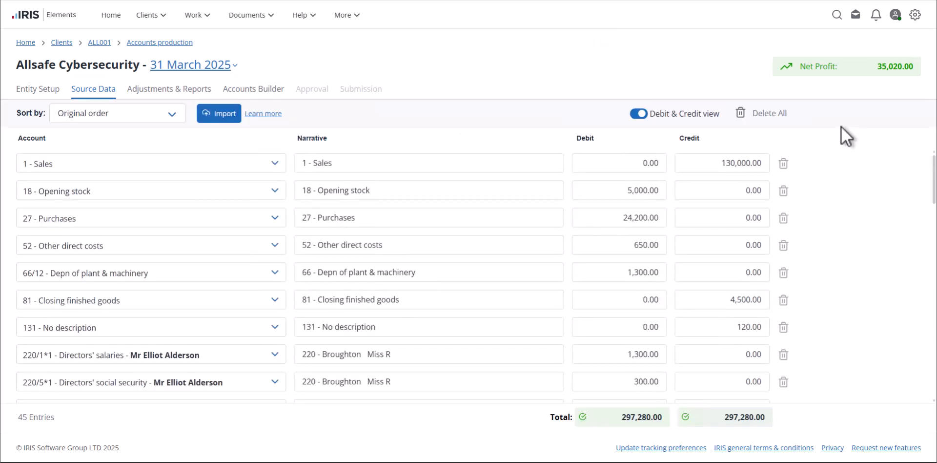
Step: Review the period's adjustments and the account lines of the Tax journal adjustment
{"action": "left_click", "coordinate": [163, 89]}
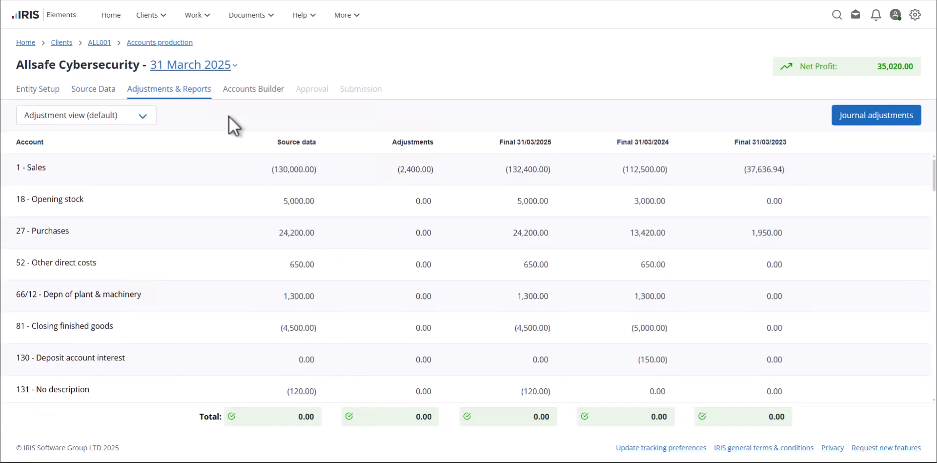
{"action": "left_click", "coordinate": [862, 118]}
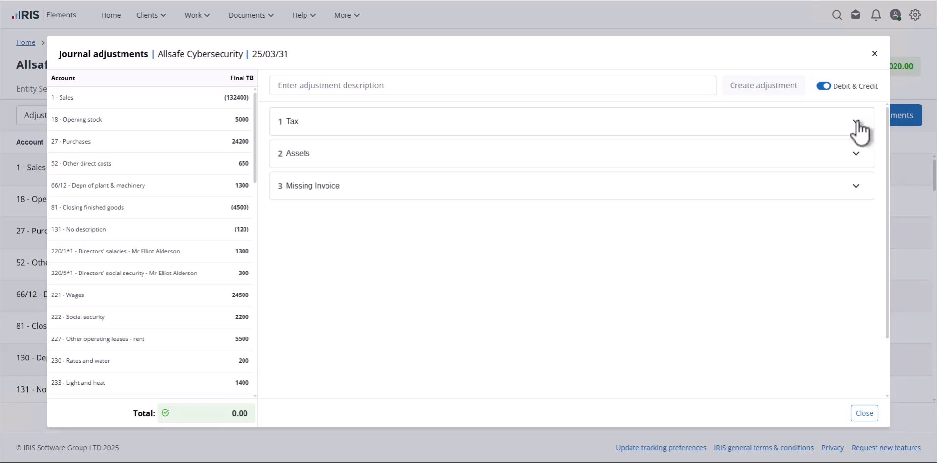
{"action": "left_click", "coordinate": [859, 129]}
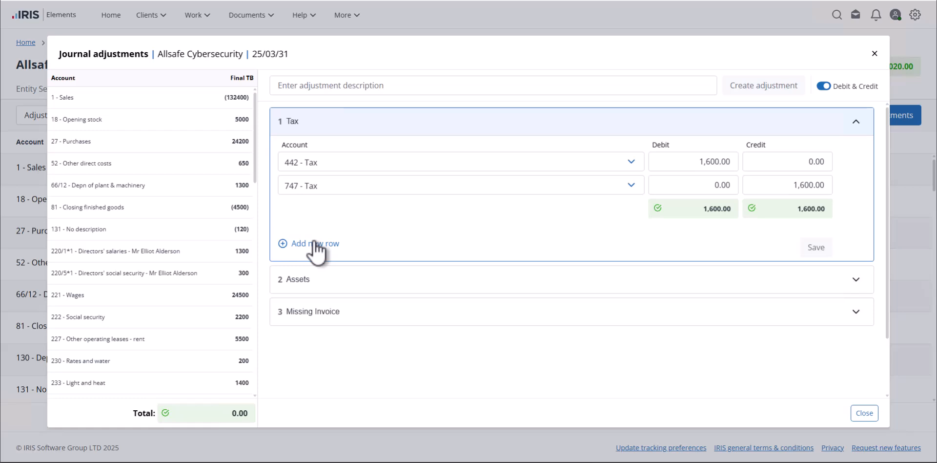
{"action": "left_click", "coordinate": [864, 413]}
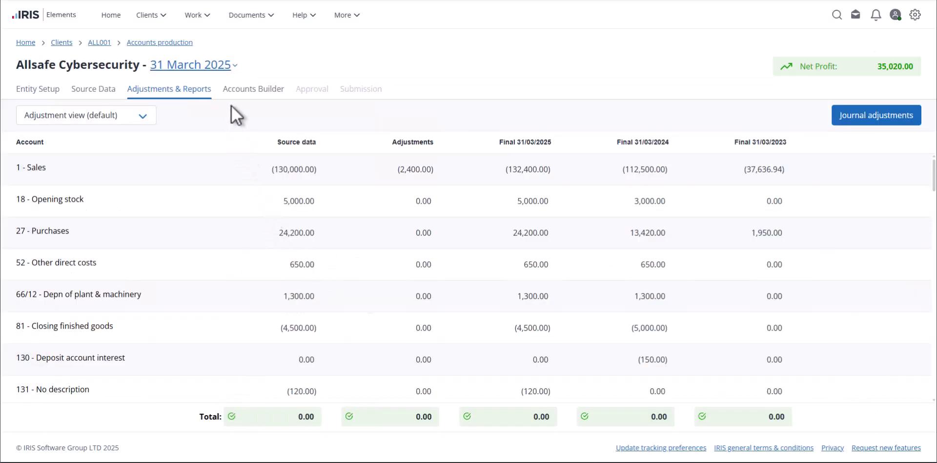
Step: View the breakdown of the final 31/03/2025 Sales figure and switch the report to Detailed Trial Balance
{"action": "left_click", "coordinate": [535, 174]}
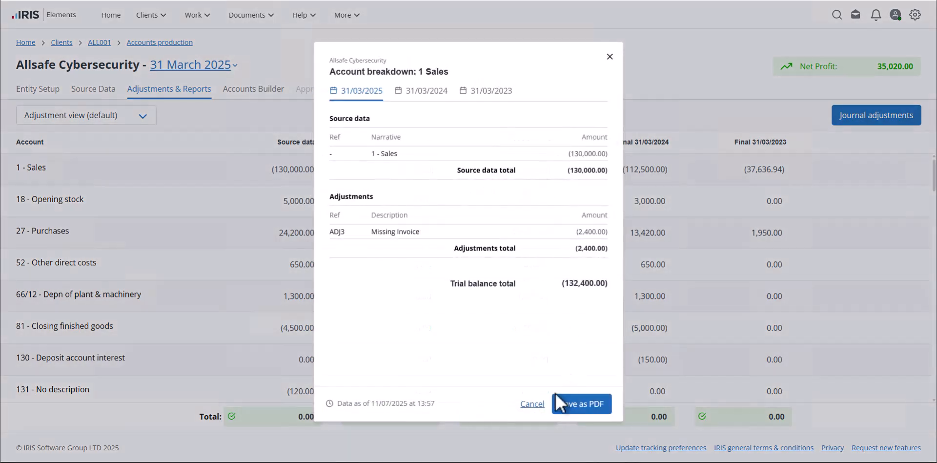
{"action": "left_click", "coordinate": [527, 407]}
{"action": "left_click", "coordinate": [45, 120]}
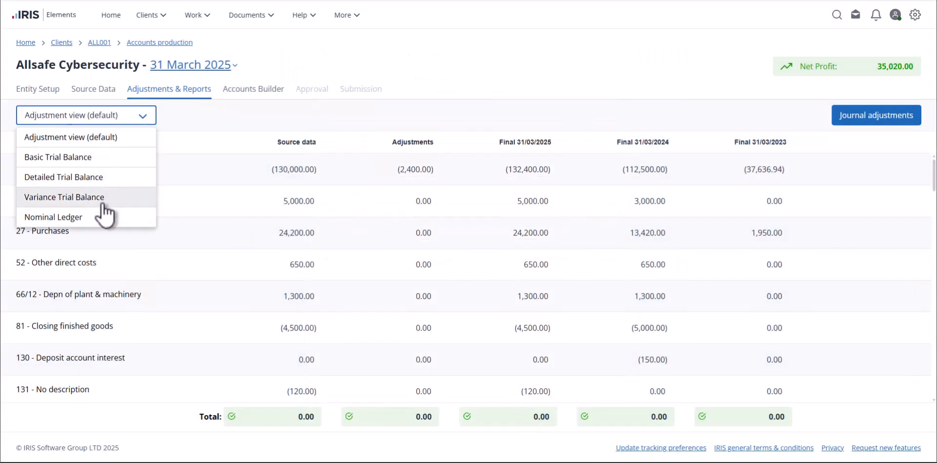
{"action": "left_click", "coordinate": [103, 181]}
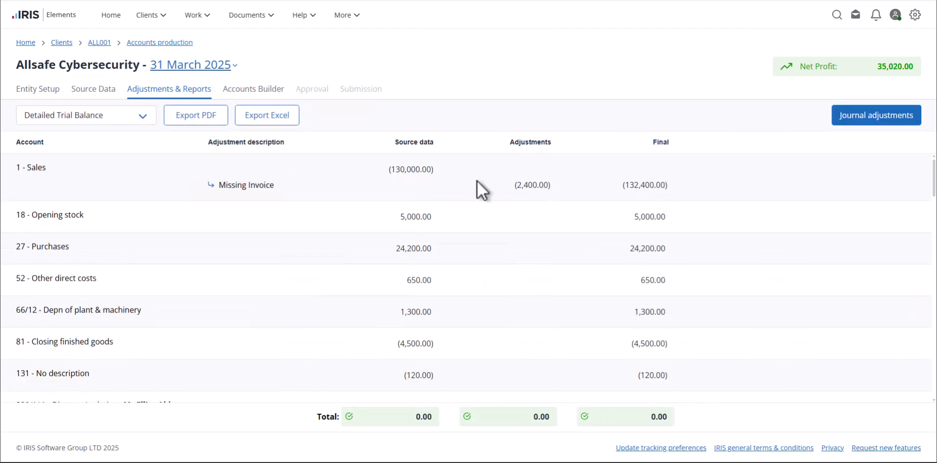
Step: Open the accounts in the Accounts Builder, expand the Issue Log and dismiss the issues alert
{"action": "left_click", "coordinate": [243, 93]}
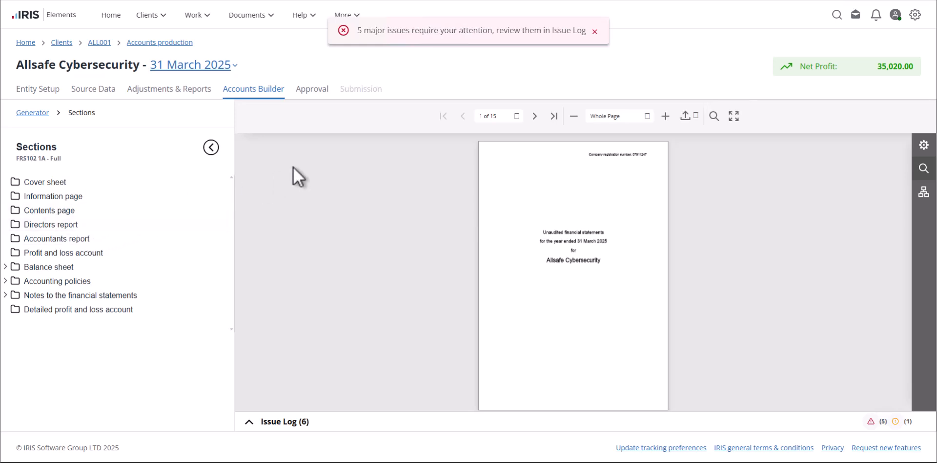
{"action": "left_click", "coordinate": [248, 422]}
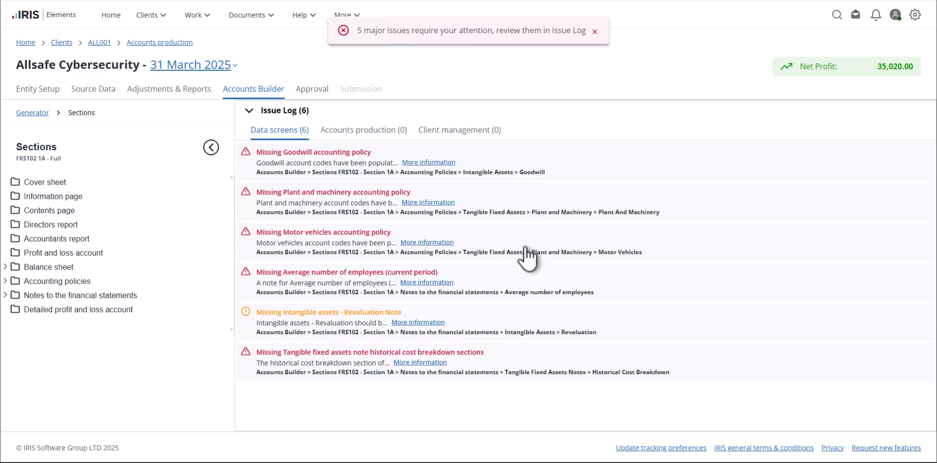
{"action": "left_click", "coordinate": [595, 31]}
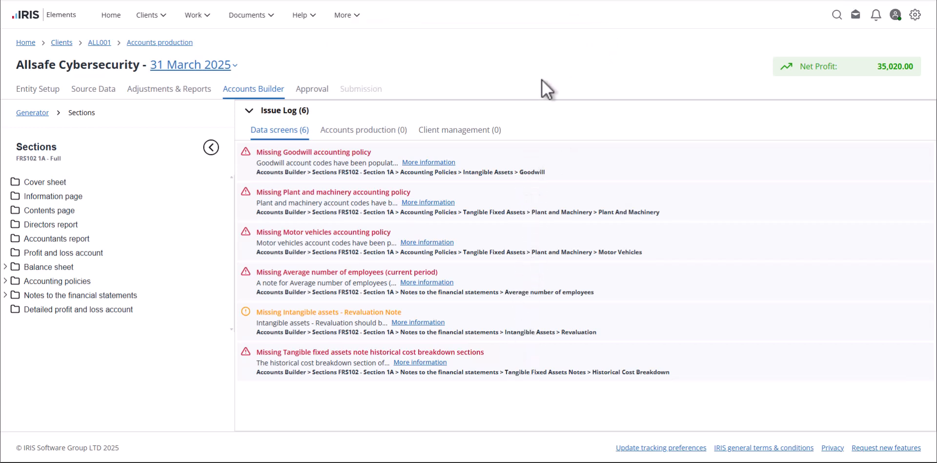
Step: Expand the Accounting policies section and show more information on the Missing Goodwill accounting policy issue
{"action": "left_click", "coordinate": [5, 282]}
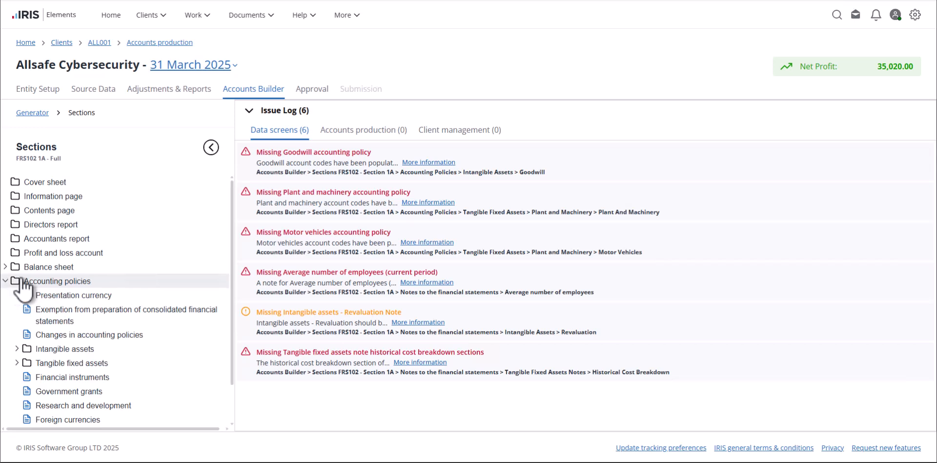
{"action": "left_click", "coordinate": [448, 163]}
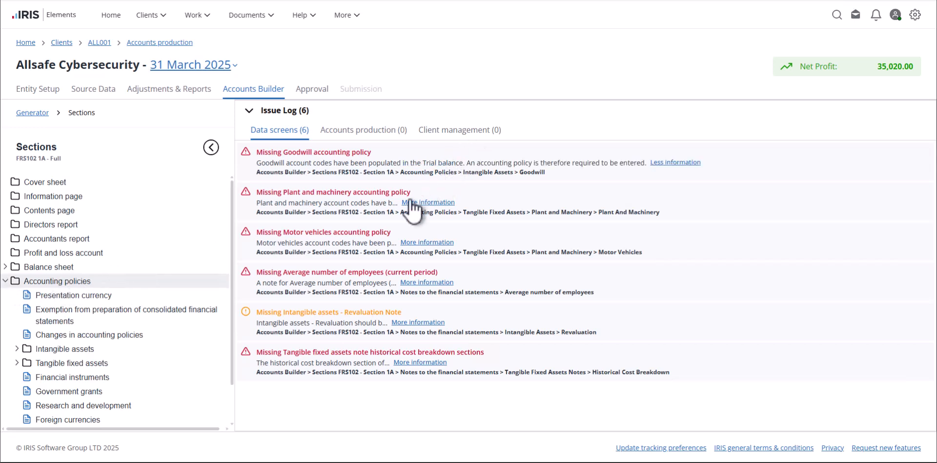
{"action": "left_click_drag", "start_coordinate": [230, 284], "coordinate": [227, 333]}
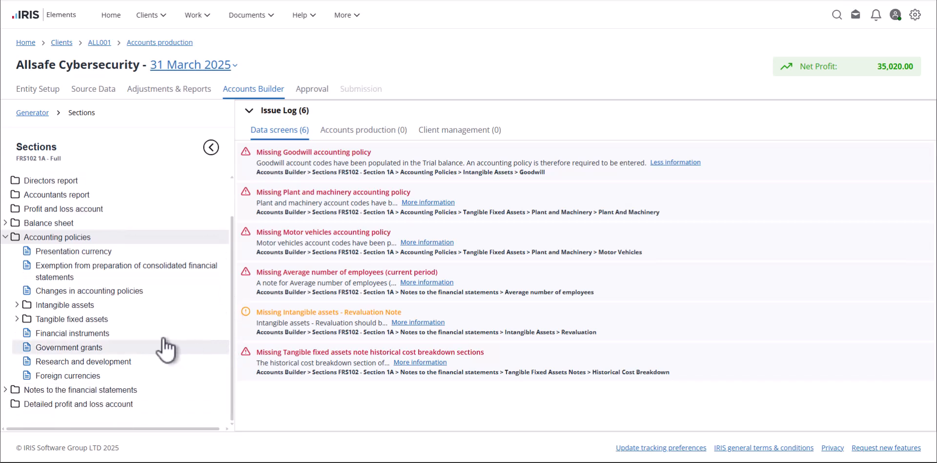
Step: Set the Goodwill accounting policy under Intangible assets to 5% reducing balance, save it and collapse the Issue Log
{"action": "left_click", "coordinate": [16, 305]}
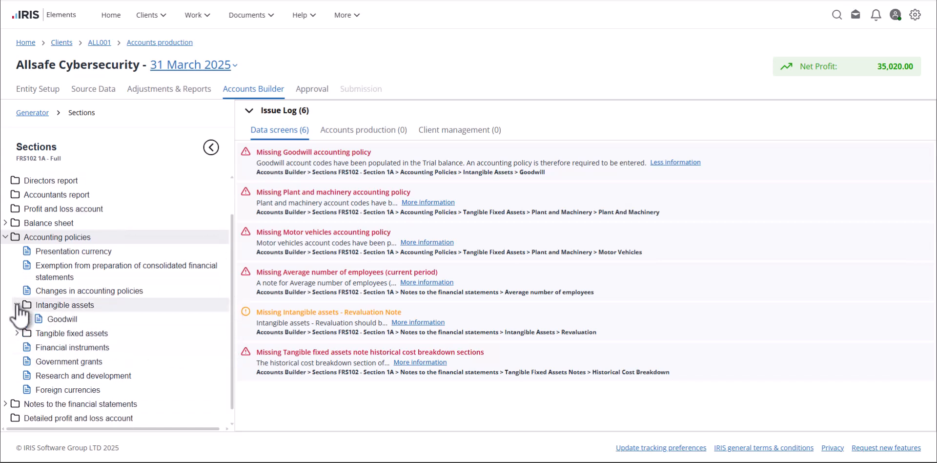
{"action": "left_click", "coordinate": [60, 320]}
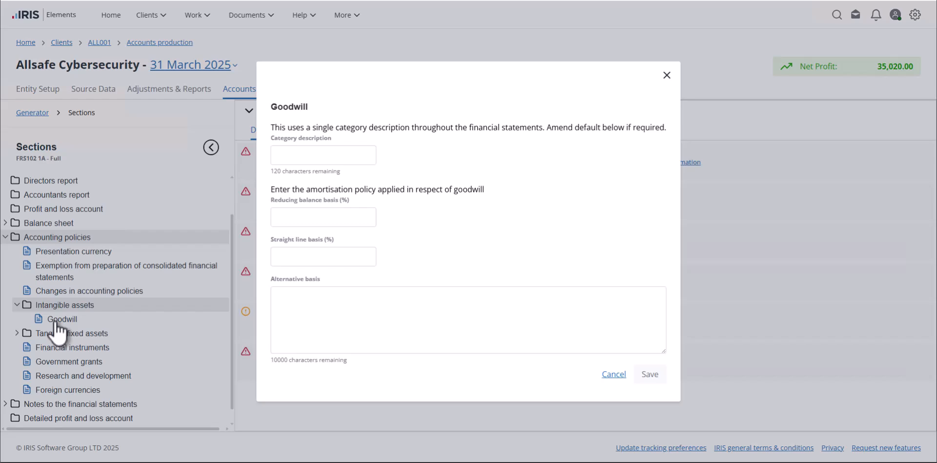
{"action": "left_click", "coordinate": [310, 215]}
{"action": "type", "text": "5"}
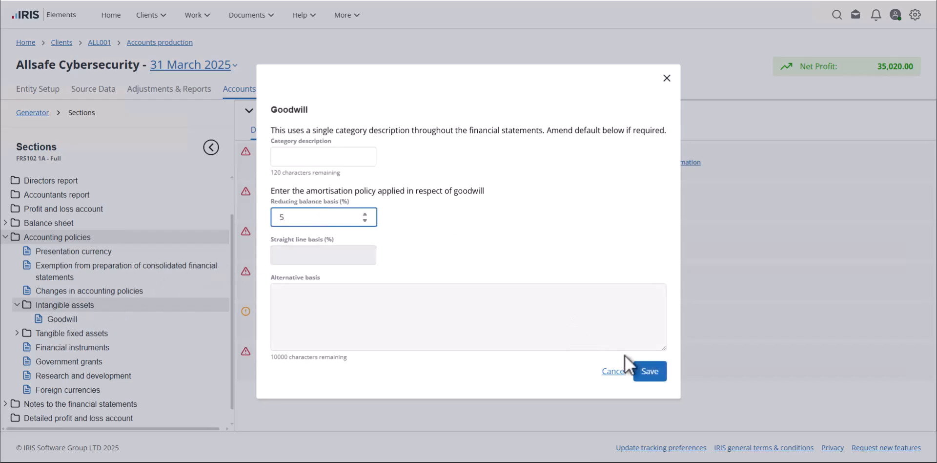
{"action": "left_click", "coordinate": [659, 372]}
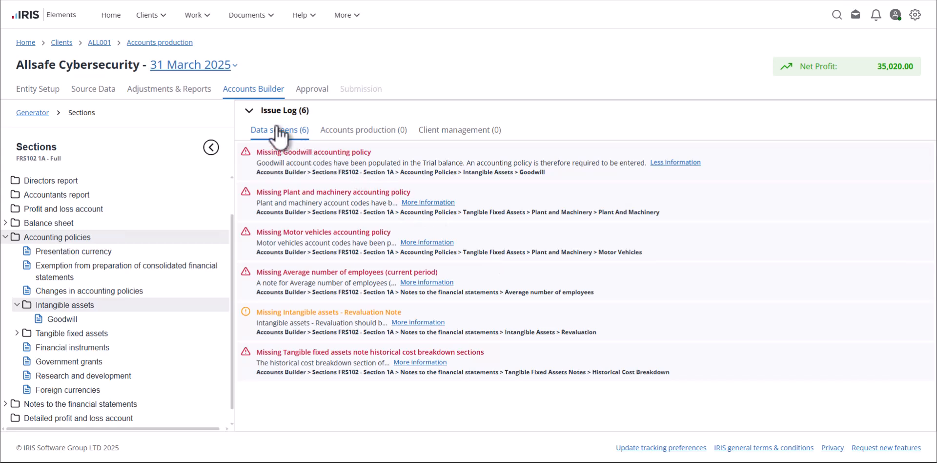
{"action": "left_click", "coordinate": [250, 111]}
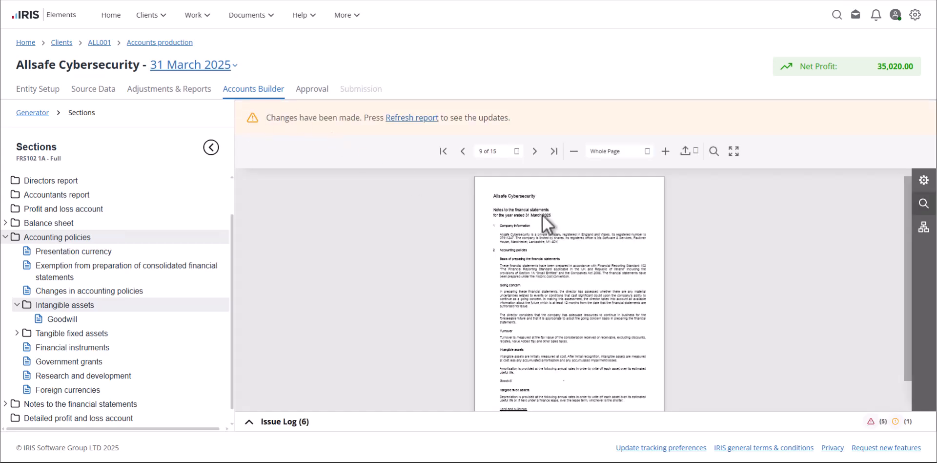
Step: Look at the Average number of employees and Additional note 1 forms in the notes to the financial statements, cancelling each
{"action": "left_click_drag", "start_coordinate": [232, 262], "coordinate": [227, 298]}
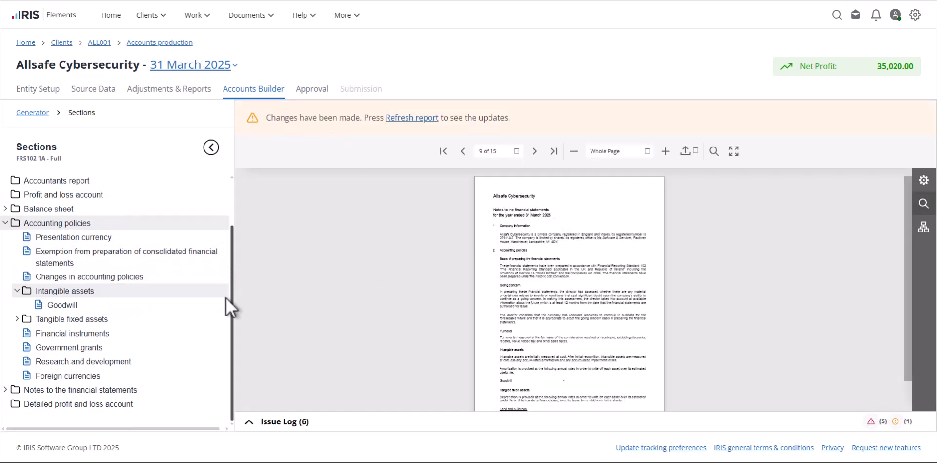
{"action": "left_click", "coordinate": [6, 390]}
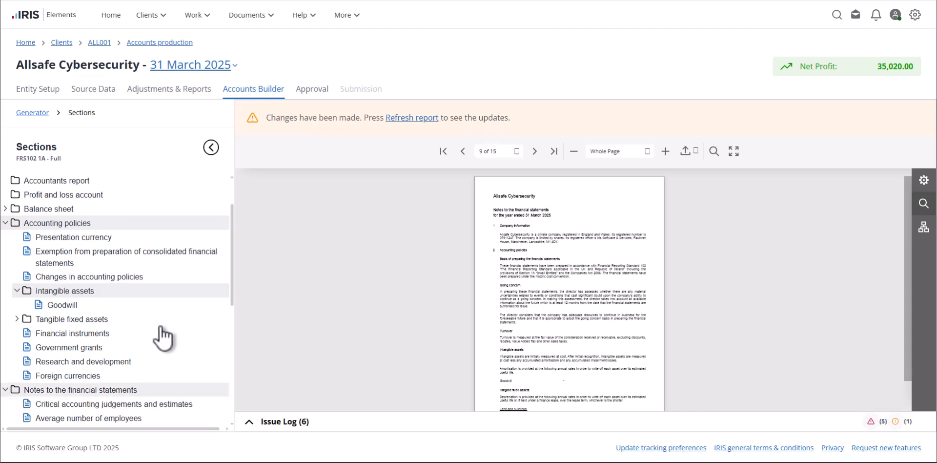
{"action": "scroll", "coordinate": [231, 260], "scroll_direction": "down", "scroll_amount": 5}
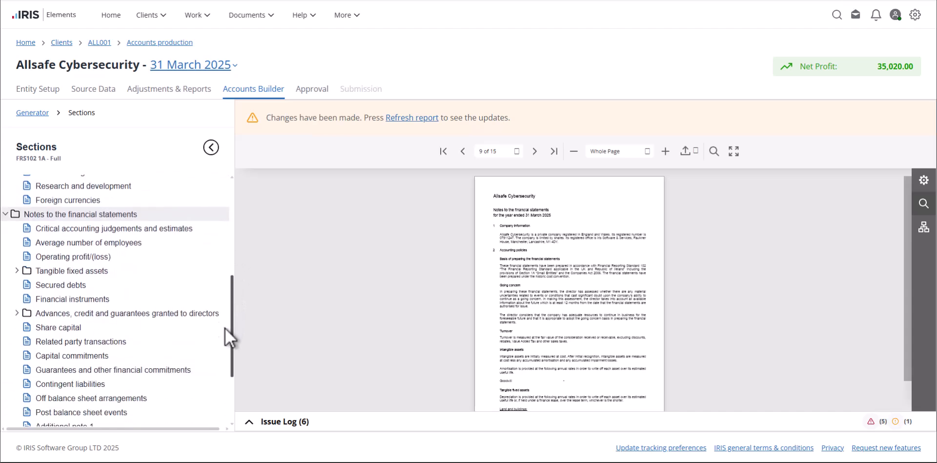
{"action": "left_click", "coordinate": [88, 213]}
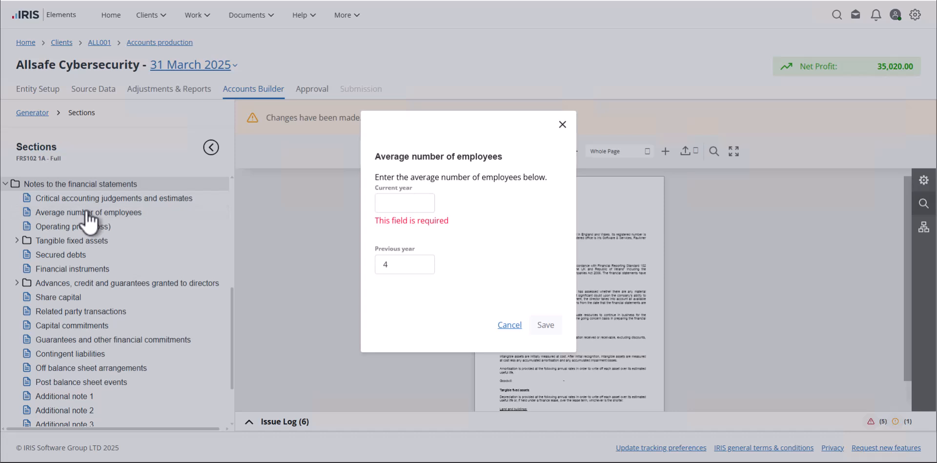
{"action": "left_click", "coordinate": [508, 325]}
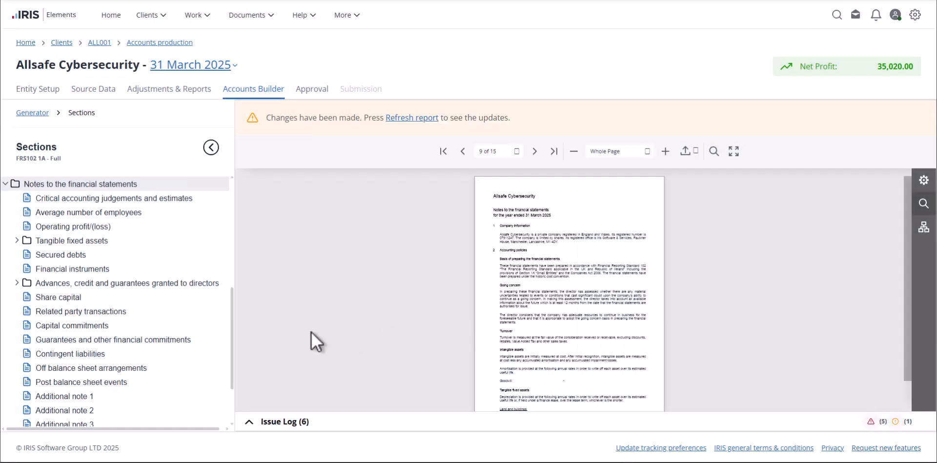
{"action": "left_click", "coordinate": [90, 397]}
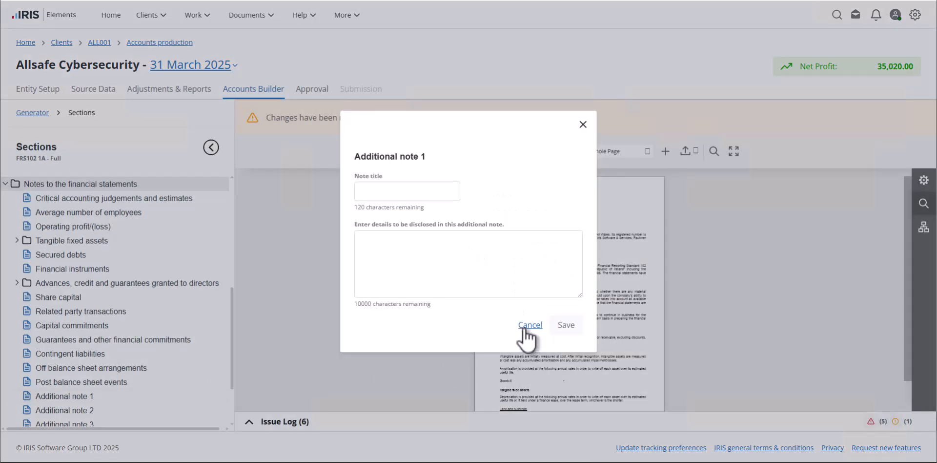
{"action": "left_click", "coordinate": [525, 327]}
Step: Review the financial statements in full screen from the cover page through to the end of the detailed profit and loss account
{"action": "left_click", "coordinate": [443, 151]}
{"action": "left_click", "coordinate": [734, 151]}
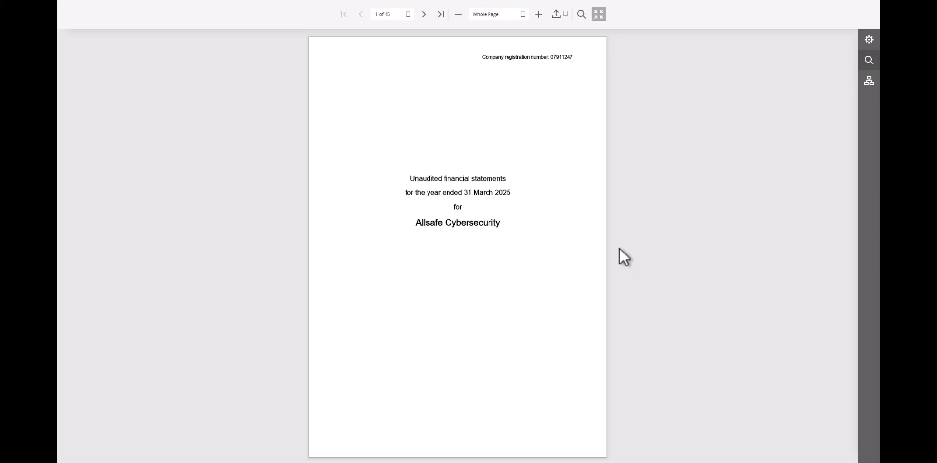
{"action": "scroll", "coordinate": [619, 247], "scroll_direction": "down", "scroll_amount": 1}
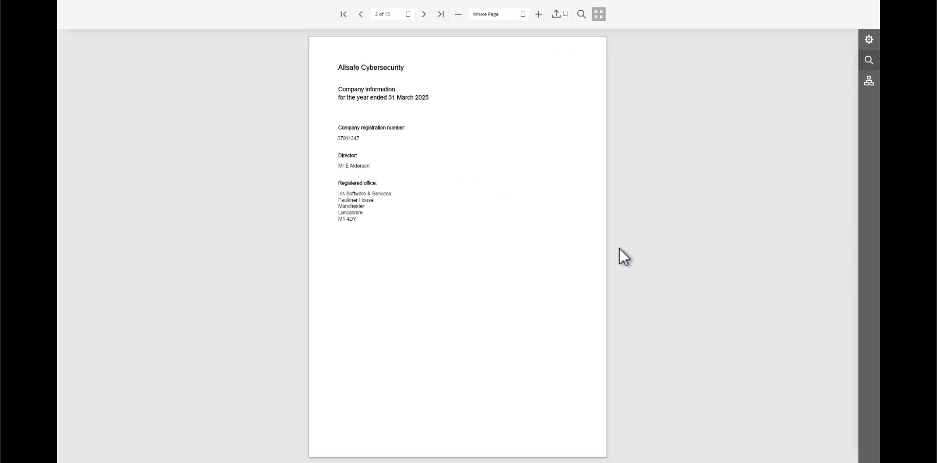
{"action": "scroll", "coordinate": [620, 248], "scroll_direction": "down", "scroll_amount": 1}
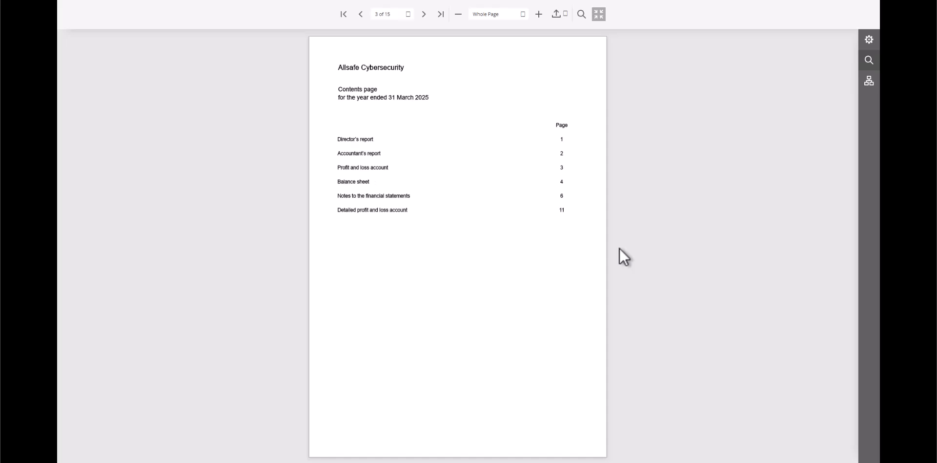
{"action": "scroll", "coordinate": [620, 247], "scroll_direction": "down", "scroll_amount": 1}
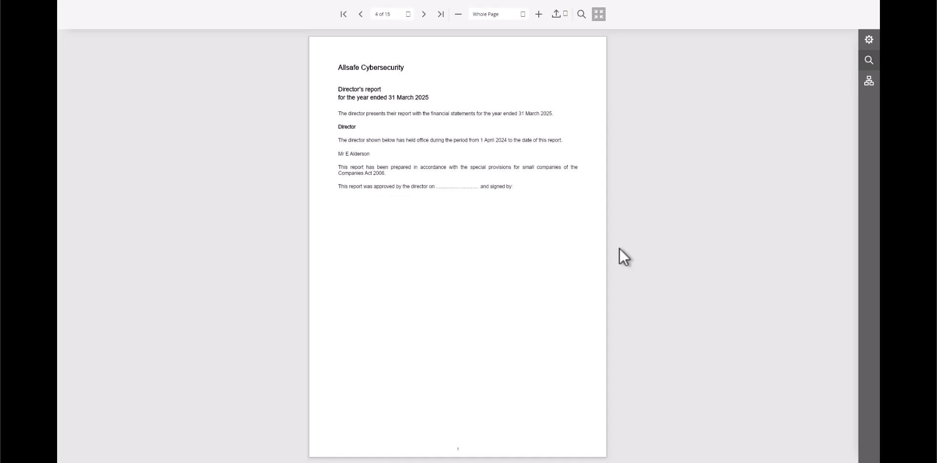
{"action": "scroll", "coordinate": [619, 247], "scroll_direction": "down", "scroll_amount": 1}
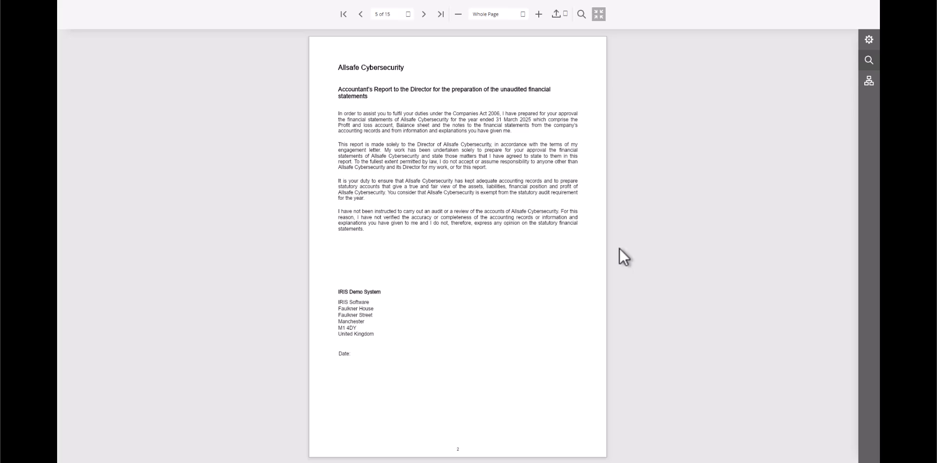
{"action": "scroll", "coordinate": [619, 247], "scroll_direction": "down", "scroll_amount": 1}
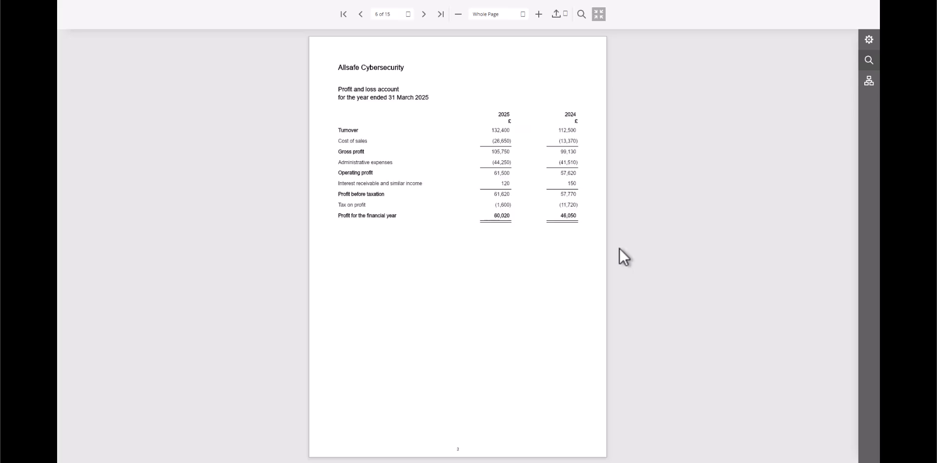
{"action": "scroll", "coordinate": [619, 248], "scroll_direction": "down", "scroll_amount": 1}
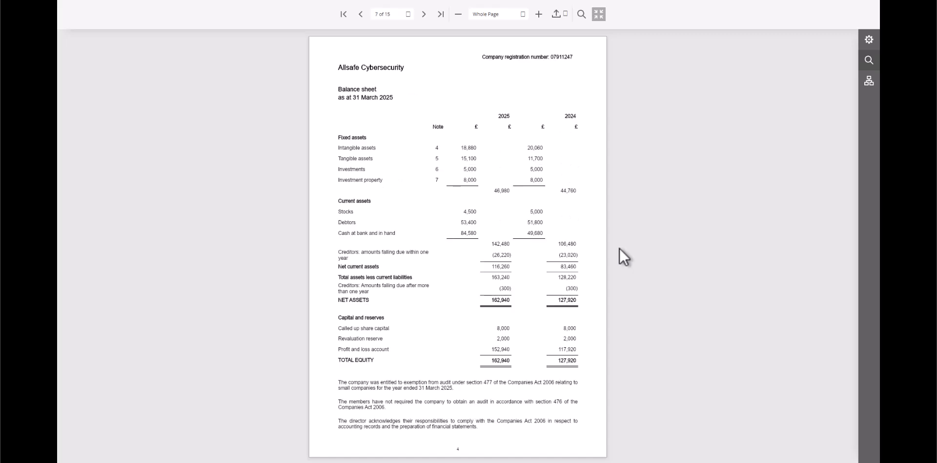
{"action": "scroll", "coordinate": [620, 248], "scroll_direction": "down", "scroll_amount": 1}
{"action": "scroll", "coordinate": [619, 248], "scroll_direction": "down", "scroll_amount": 1}
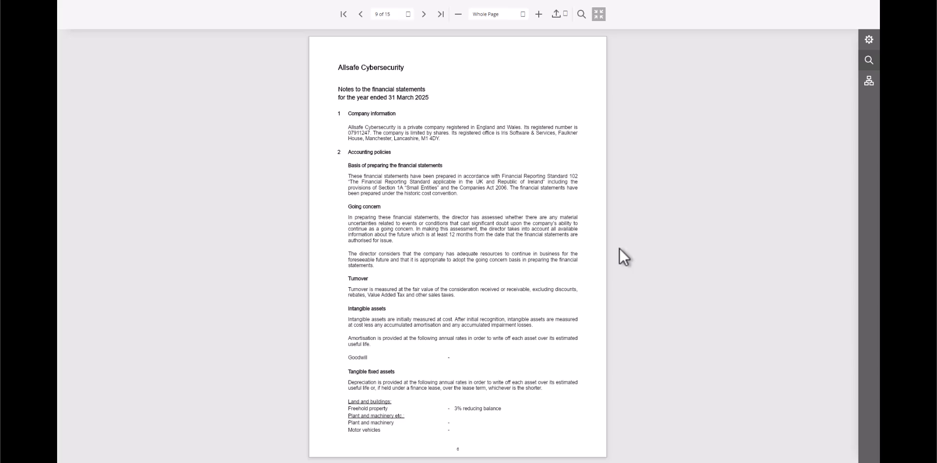
{"action": "scroll", "coordinate": [619, 247], "scroll_direction": "down", "scroll_amount": 1}
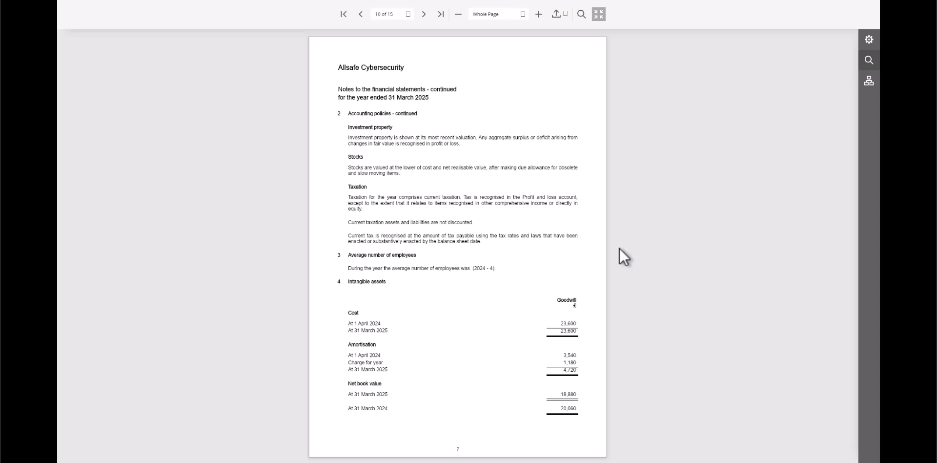
{"action": "scroll", "coordinate": [620, 247], "scroll_direction": "down", "scroll_amount": 1}
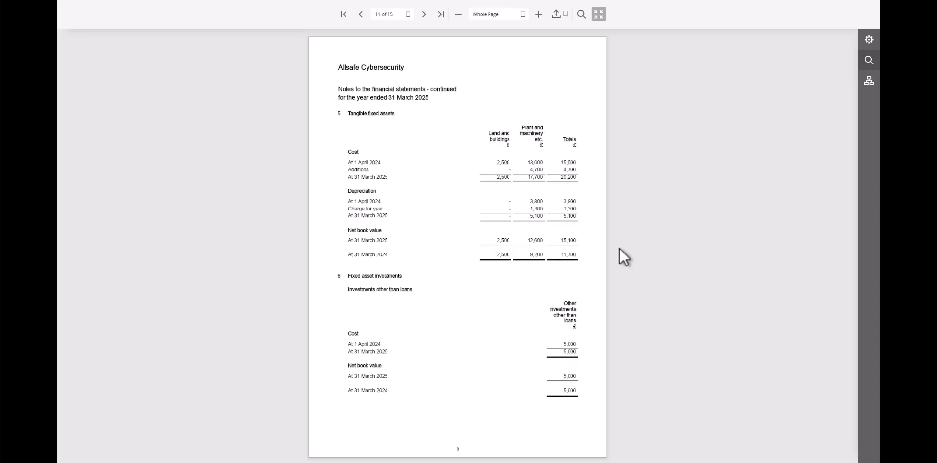
{"action": "scroll", "coordinate": [620, 247], "scroll_direction": "down", "scroll_amount": 1}
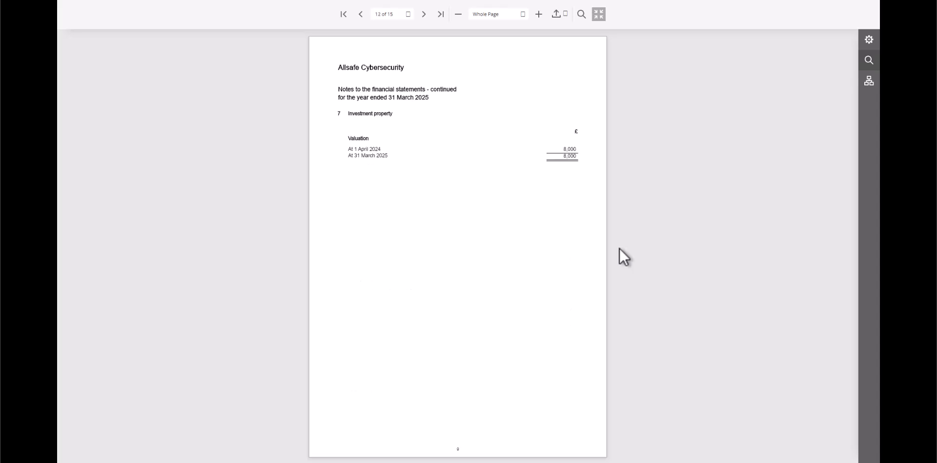
{"action": "scroll", "coordinate": [619, 248], "scroll_direction": "down", "scroll_amount": 1}
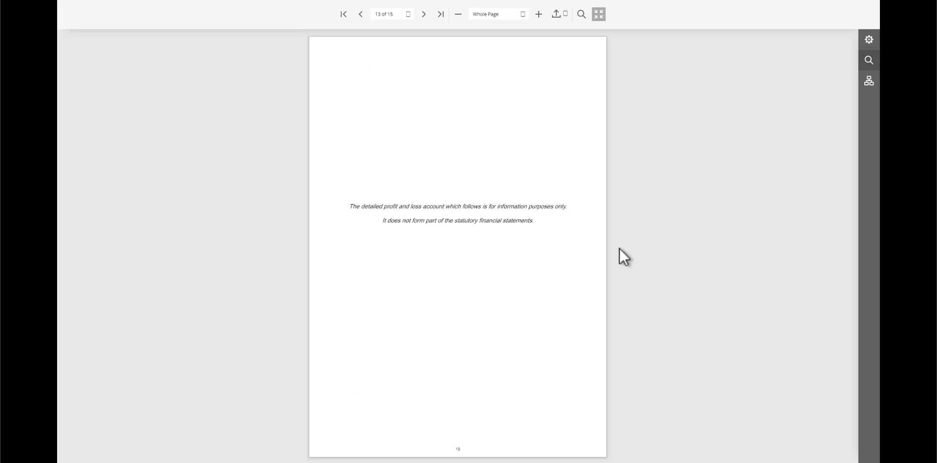
{"action": "scroll", "coordinate": [620, 256], "scroll_direction": "down", "scroll_amount": 1}
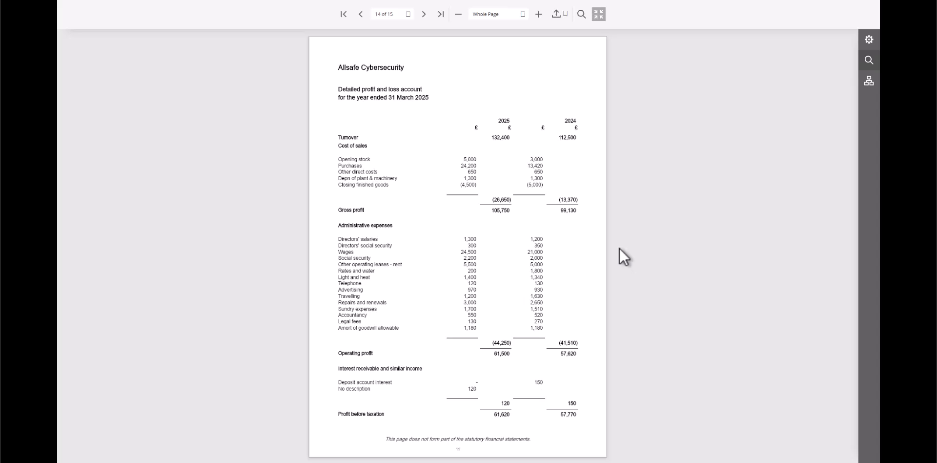
{"action": "scroll", "coordinate": [620, 247], "scroll_direction": "down", "scroll_amount": 1}
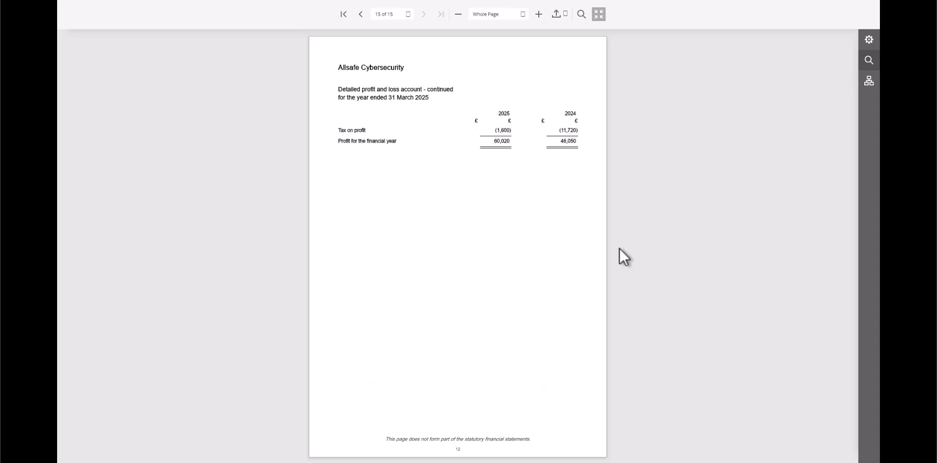
{"action": "left_click", "coordinate": [598, 15]}
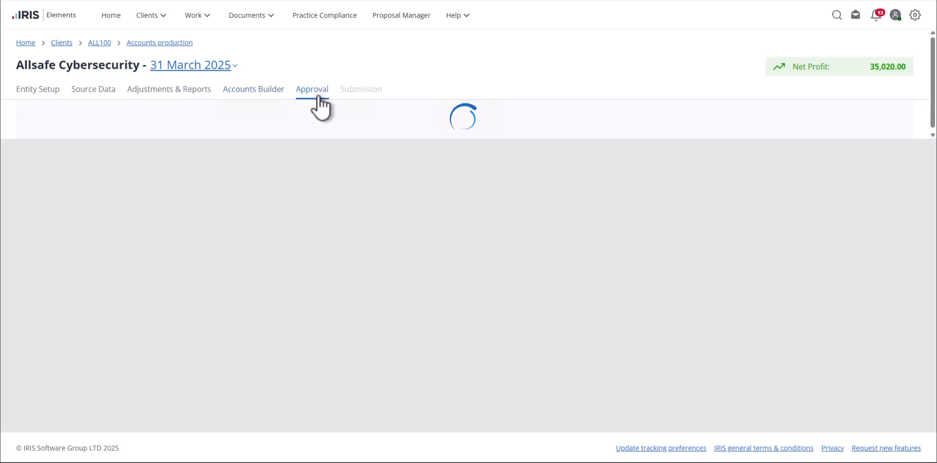
Step: Mark the accounts ready for client approval and save the director as signatory for the balance sheet and director's report, both dated 10/07/2025
{"action": "left_click", "coordinate": [25, 139]}
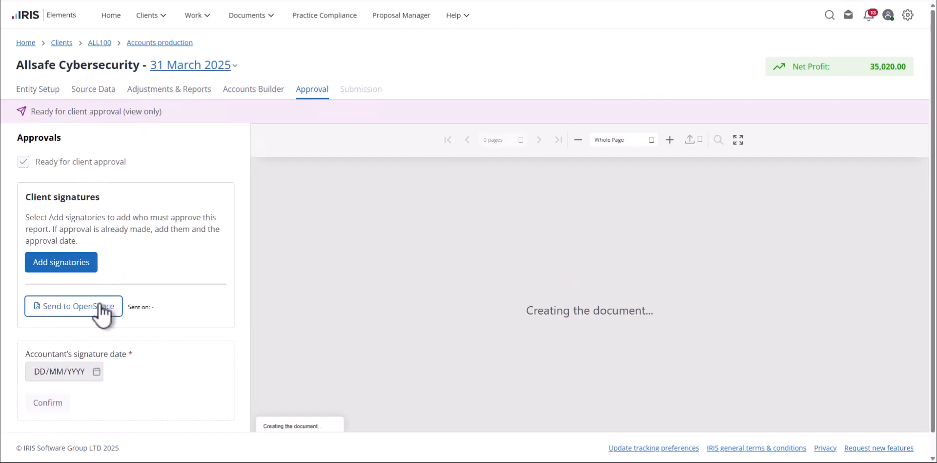
{"action": "left_click", "coordinate": [76, 264]}
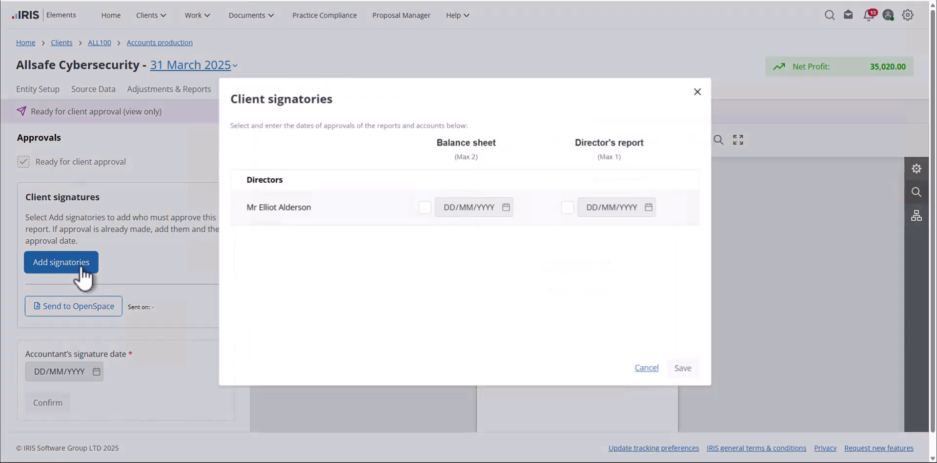
{"action": "left_click", "coordinate": [424, 208]}
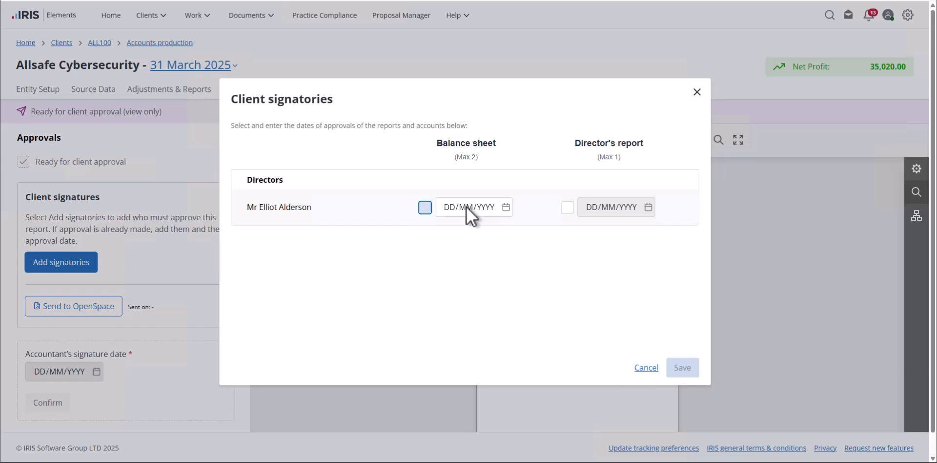
{"action": "left_click", "coordinate": [506, 207]}
{"action": "left_click", "coordinate": [488, 274]}
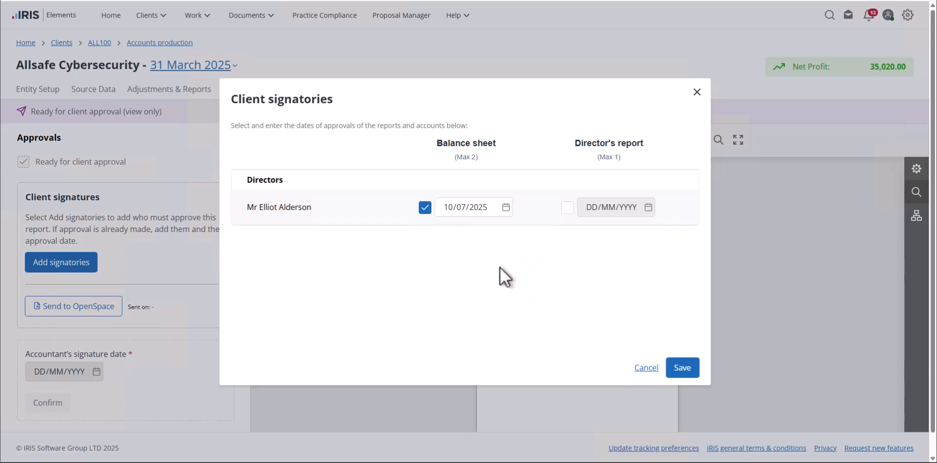
{"action": "left_click", "coordinate": [564, 209]}
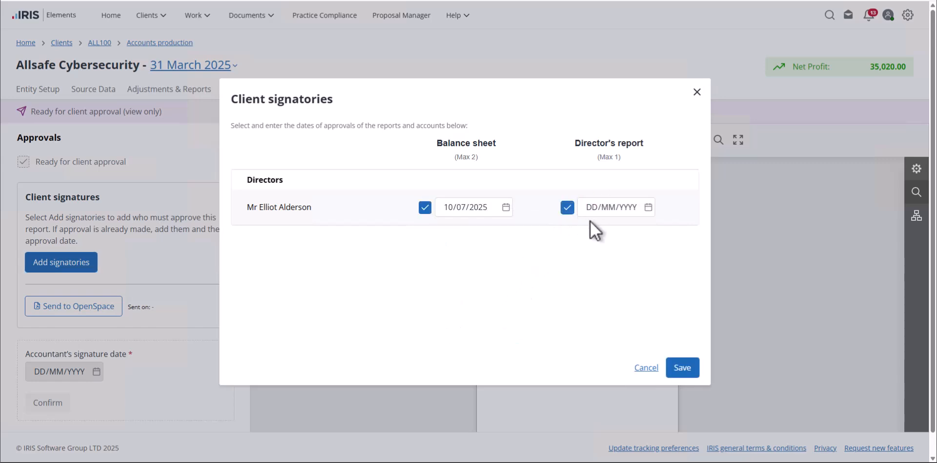
{"action": "left_click", "coordinate": [647, 207]}
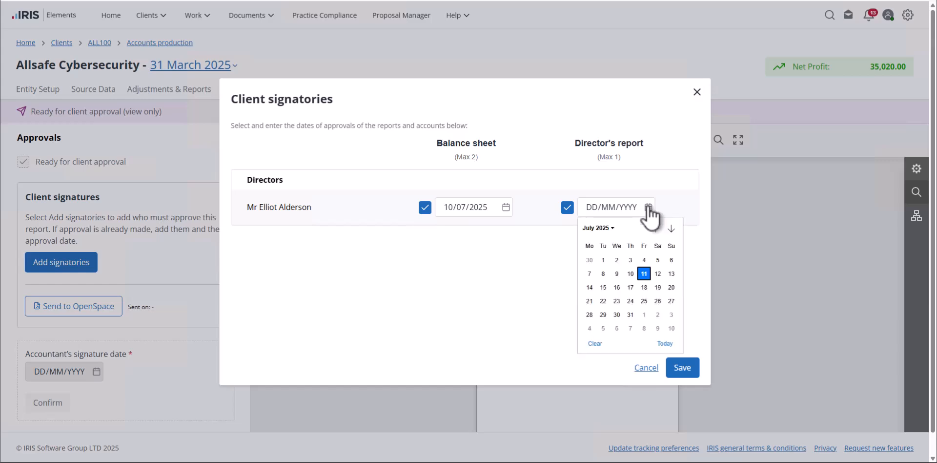
{"action": "left_click", "coordinate": [630, 274]}
{"action": "left_click", "coordinate": [682, 369]}
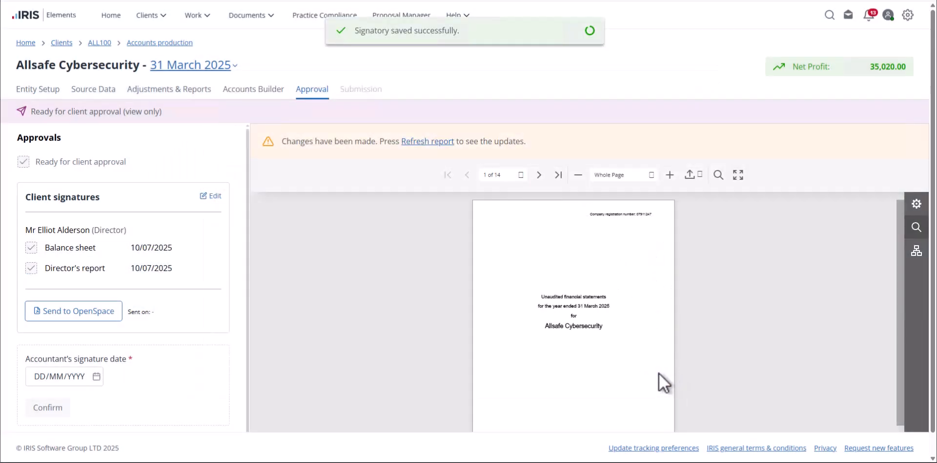
Step: Set the accountant's signature date to 11/07/2025 and confirm it
{"action": "left_click", "coordinate": [102, 377]}
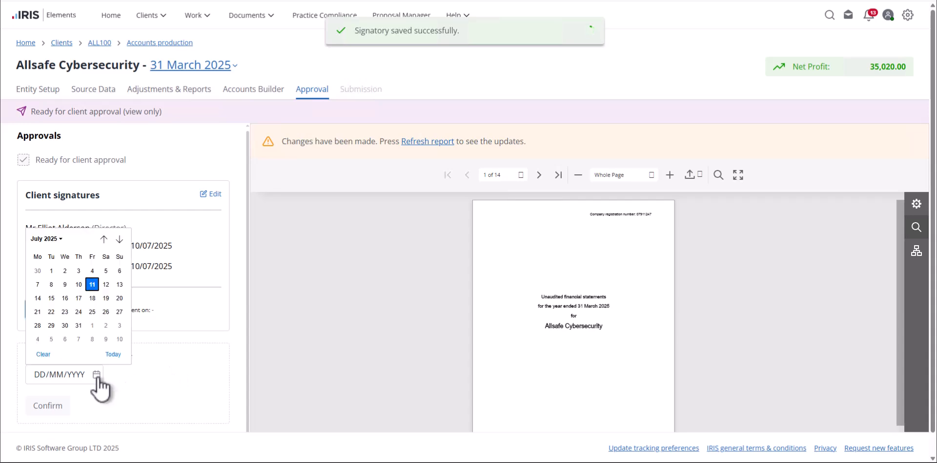
{"action": "left_click", "coordinate": [92, 284]}
{"action": "left_click", "coordinate": [48, 405]}
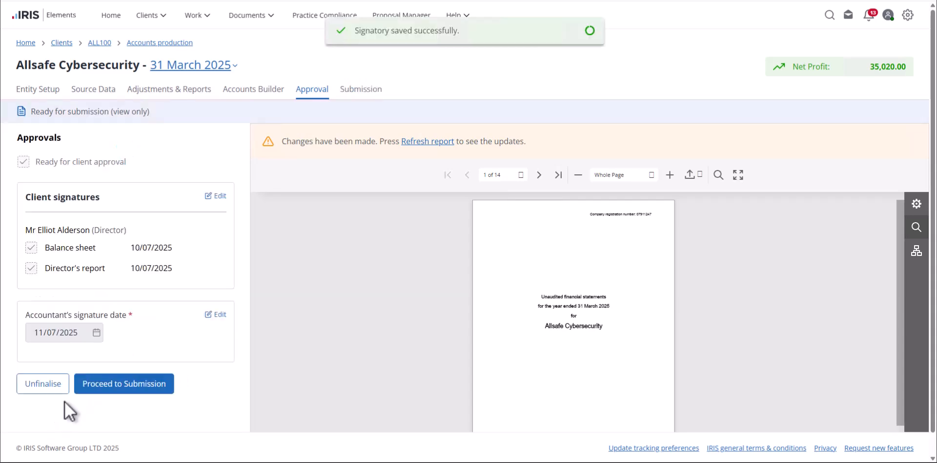
Step: Proceed the accounts to submission and, from the client's dashboard, create a CT600 corporation tax return for account period 01/04/2024 - 31/03/2025
{"action": "left_click", "coordinate": [137, 388]}
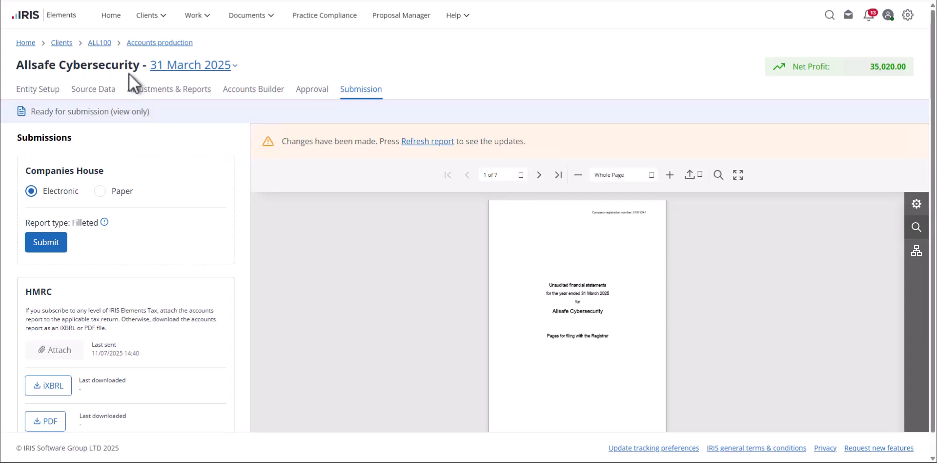
{"action": "left_click", "coordinate": [100, 43]}
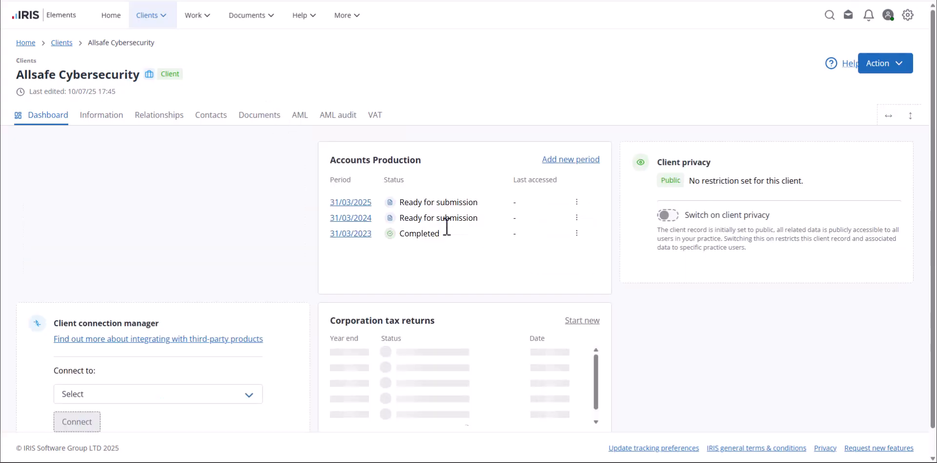
{"action": "scroll", "coordinate": [542, 359], "scroll_direction": "down", "scroll_amount": 2}
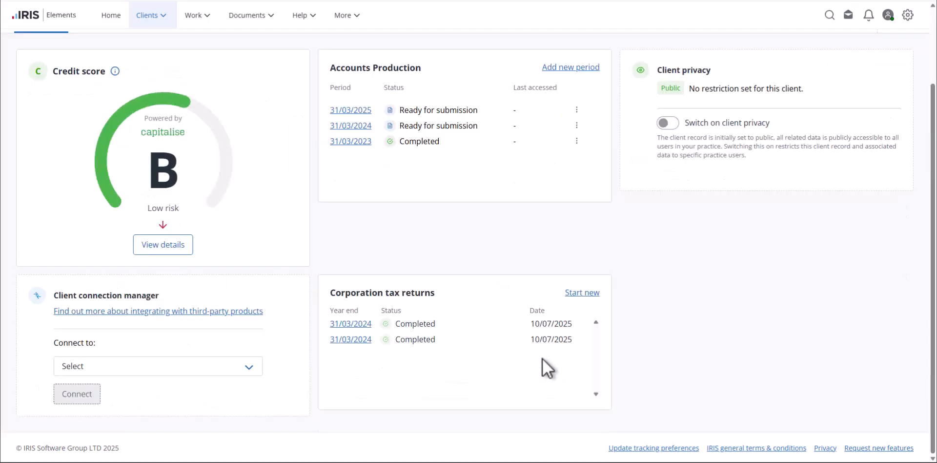
{"action": "left_click", "coordinate": [592, 307]}
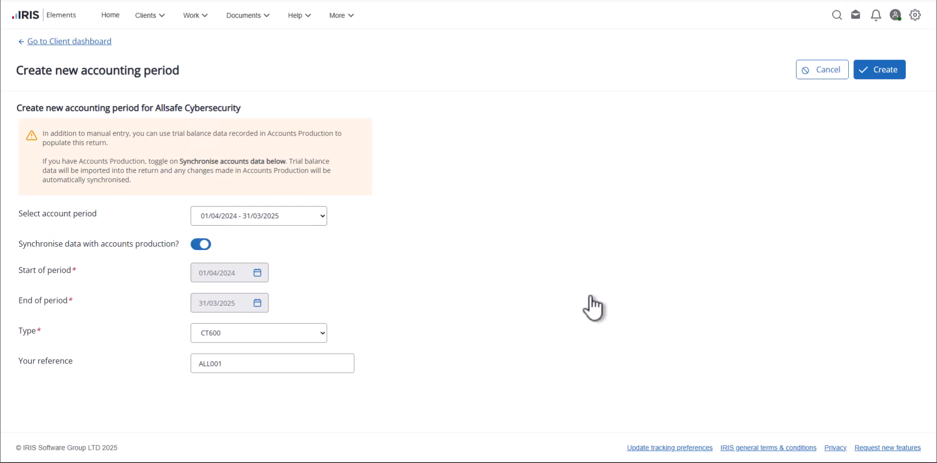
{"action": "left_click", "coordinate": [305, 214]}
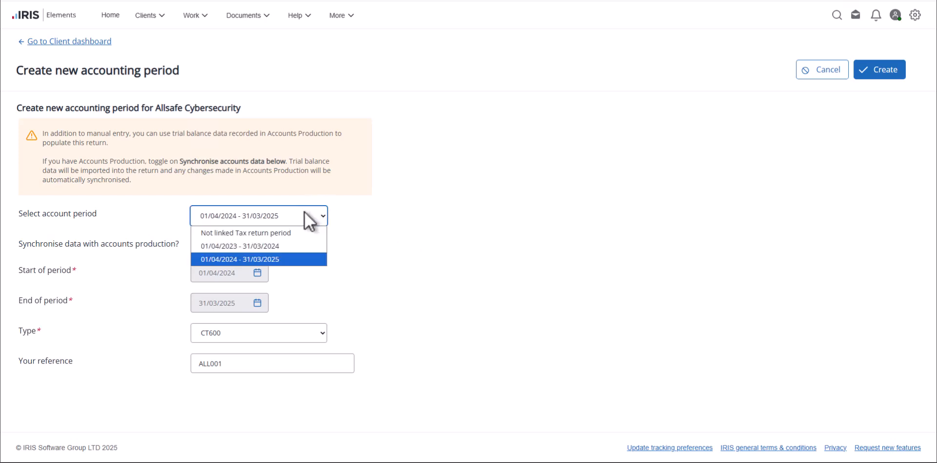
{"action": "left_click", "coordinate": [304, 215]}
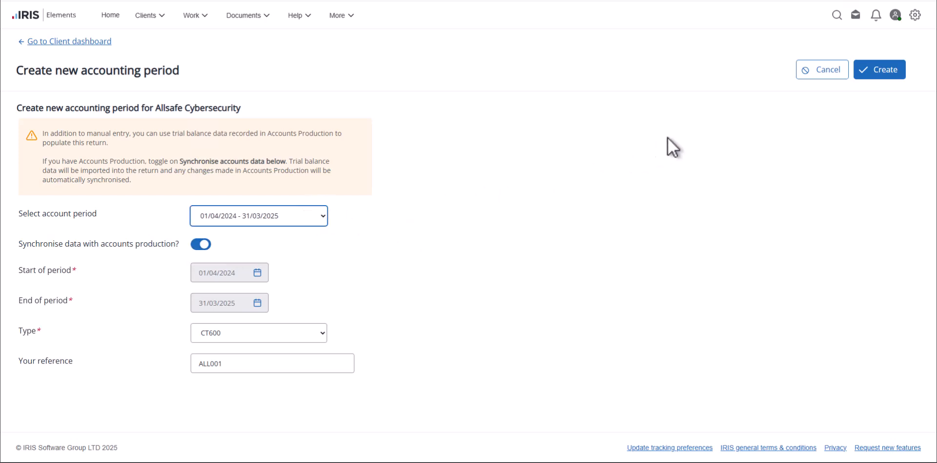
{"action": "left_click", "coordinate": [882, 74]}
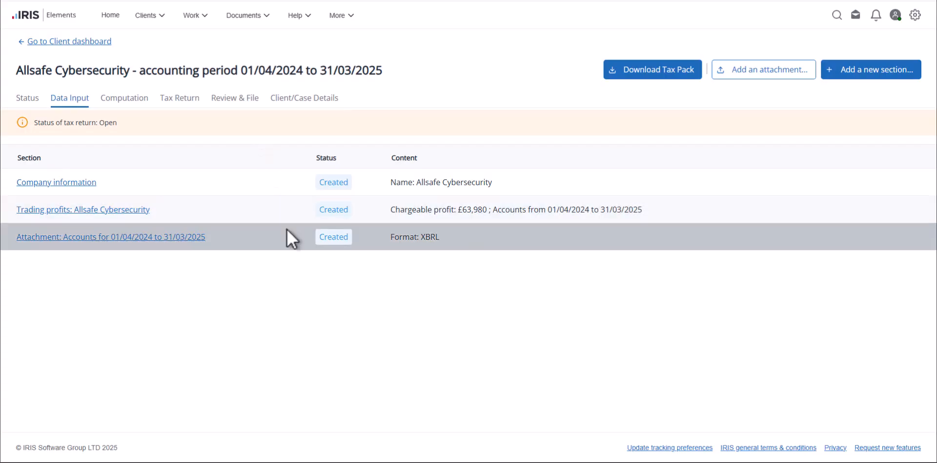
Step: Look through the trade summary and the depreciation adjustment in the Trading profits section, leaving the figures as they are
{"action": "left_click", "coordinate": [128, 213]}
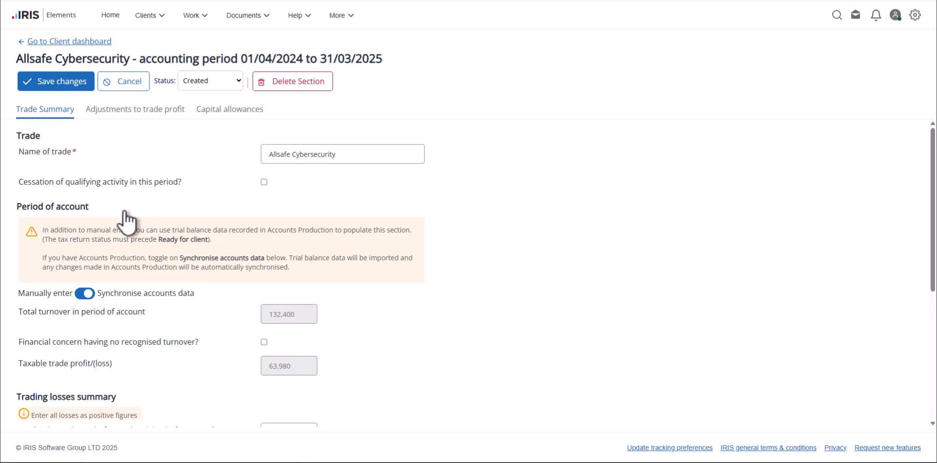
{"action": "left_click_drag", "start_coordinate": [934, 210], "coordinate": [197, 44]}
{"action": "left_click", "coordinate": [139, 109]}
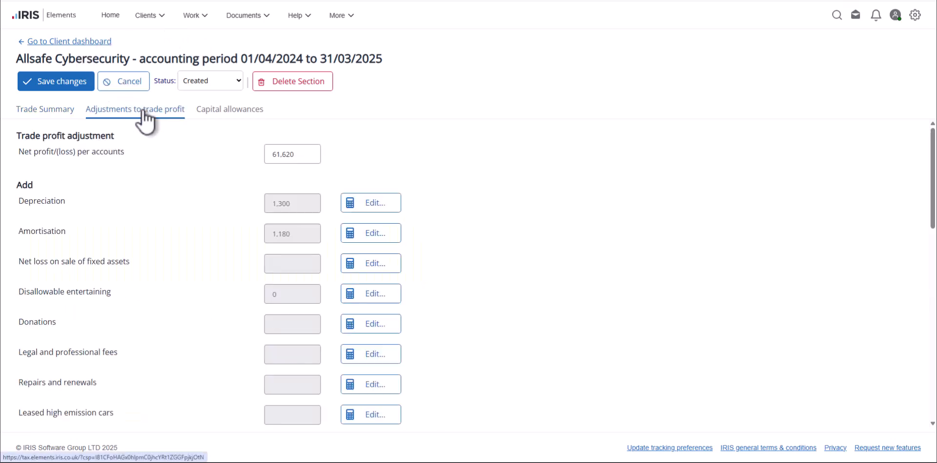
{"action": "left_click", "coordinate": [376, 211]}
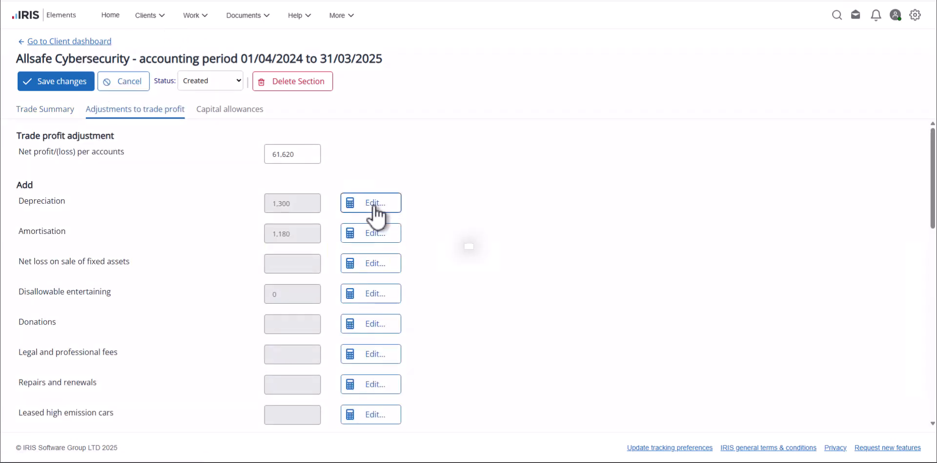
{"action": "left_click", "coordinate": [450, 186]}
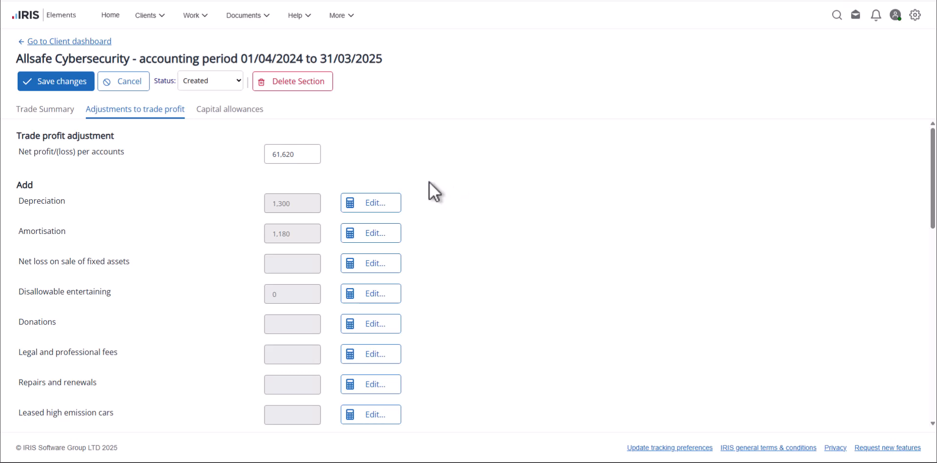
Step: Add a Summer Party line to disallowable entertaining with 1 per accounts and 1,000 disallowed, and save it
{"action": "left_click", "coordinate": [367, 295]}
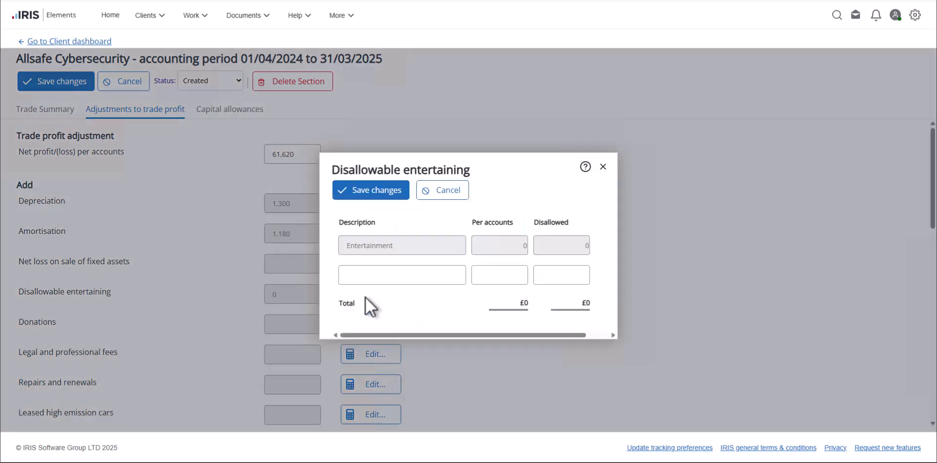
{"action": "left_click", "coordinate": [366, 271]}
{"action": "left_click", "coordinate": [391, 295]}
{"action": "left_click", "coordinate": [515, 272]}
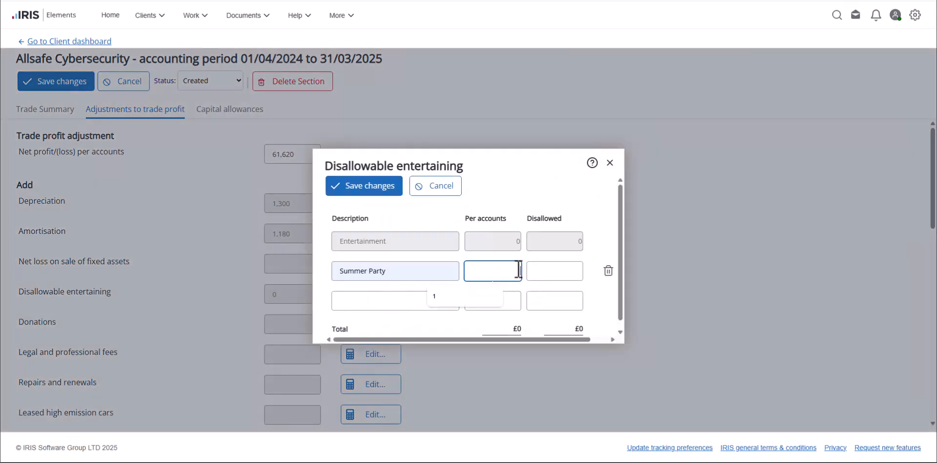
{"action": "left_click", "coordinate": [472, 296]}
{"action": "left_click", "coordinate": [552, 271]}
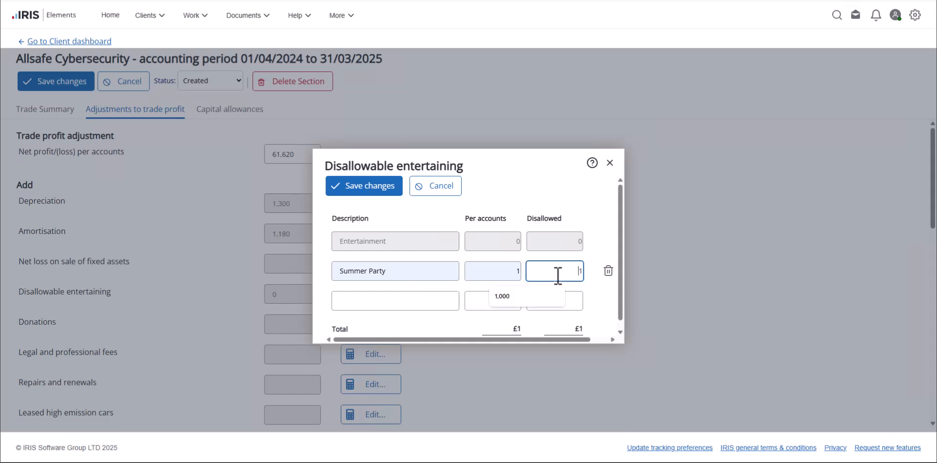
{"action": "left_click", "coordinate": [516, 298]}
{"action": "key", "text": "Return"}
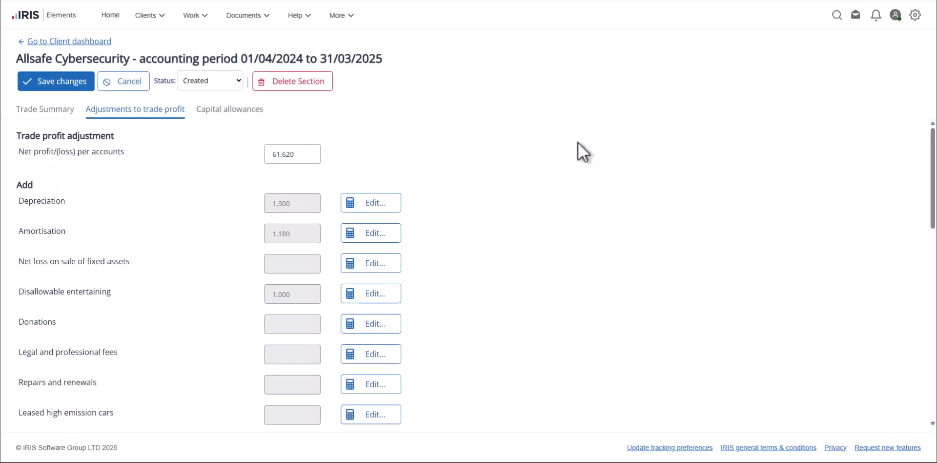
Step: Add a Car dated 06/07/2024 for 28,000 to the plant and machinery main pool additions and save the Trading profits section
{"action": "left_click", "coordinate": [229, 111]}
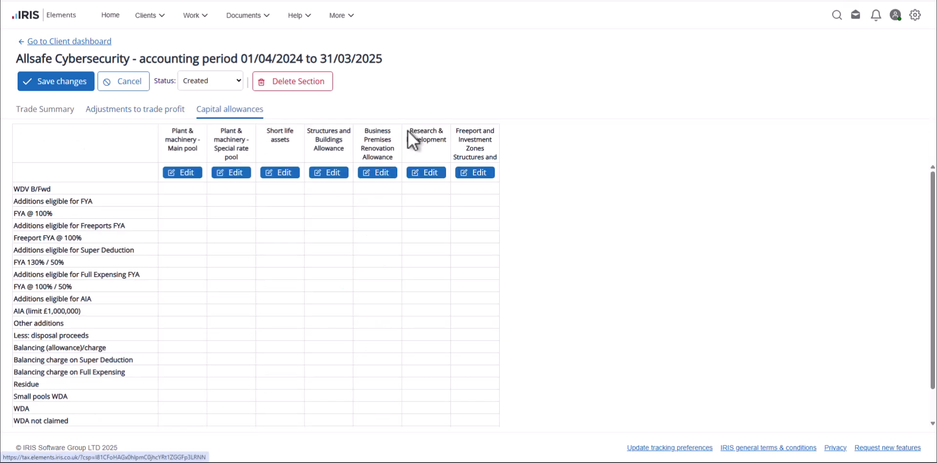
{"action": "left_click", "coordinate": [197, 173]}
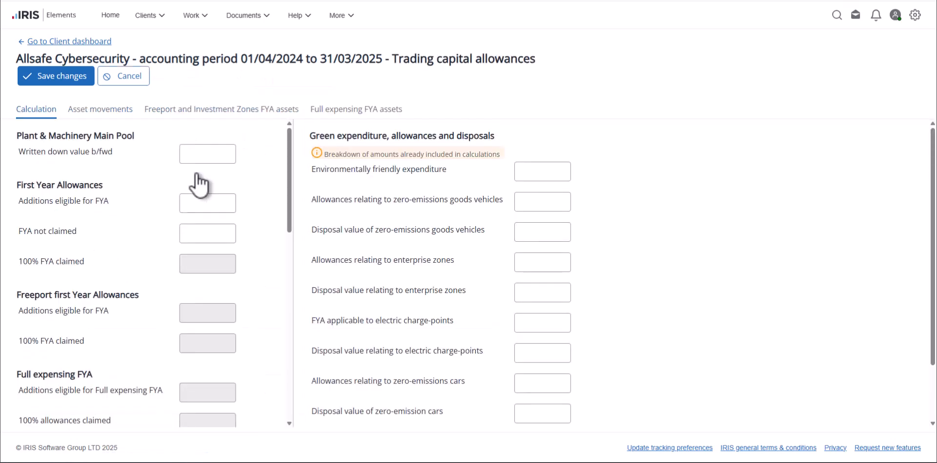
{"action": "left_click", "coordinate": [112, 117]}
{"action": "left_click", "coordinate": [134, 185]}
{"action": "type", "text": "Car"}
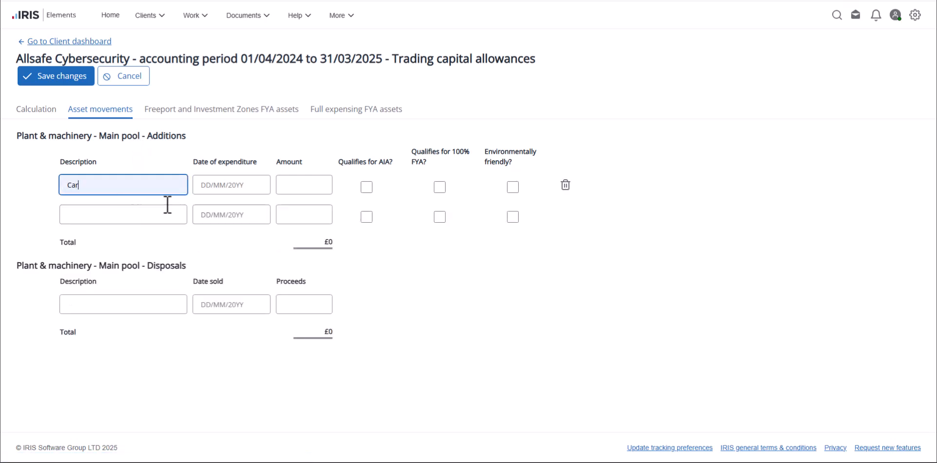
{"action": "left_click", "coordinate": [234, 185]}
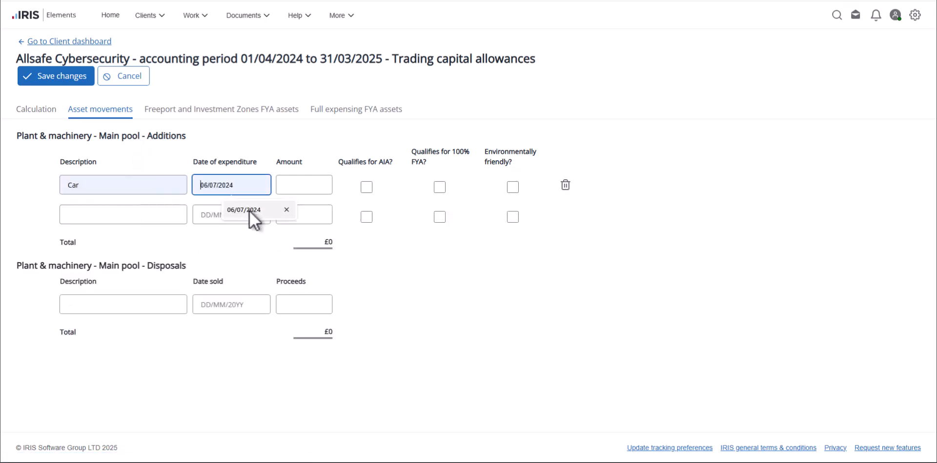
{"action": "left_click", "coordinate": [250, 210]}
{"action": "left_click", "coordinate": [293, 190]}
{"action": "left_click", "coordinate": [288, 226]}
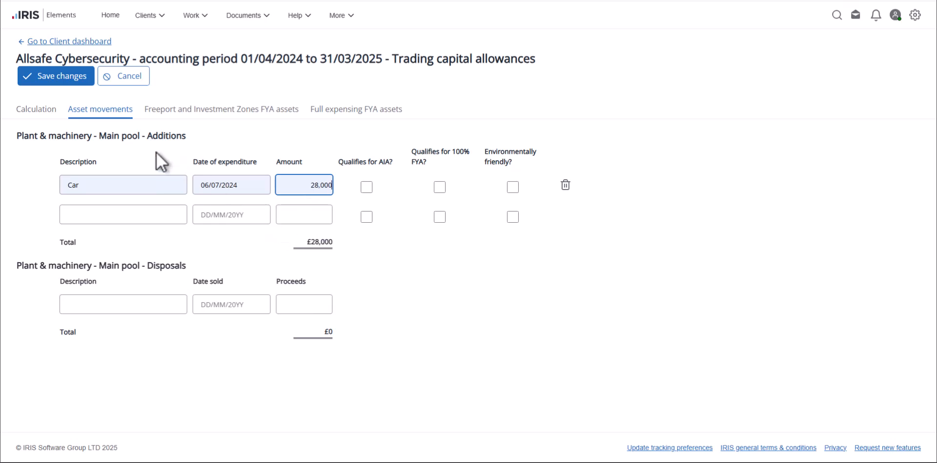
{"action": "left_click", "coordinate": [46, 78]}
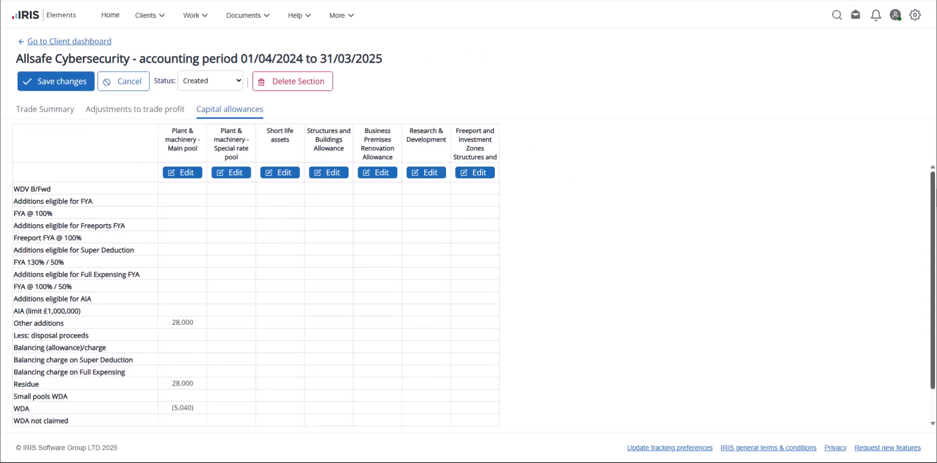
{"action": "left_click_drag", "start_coordinate": [934, 195], "coordinate": [934, 226]}
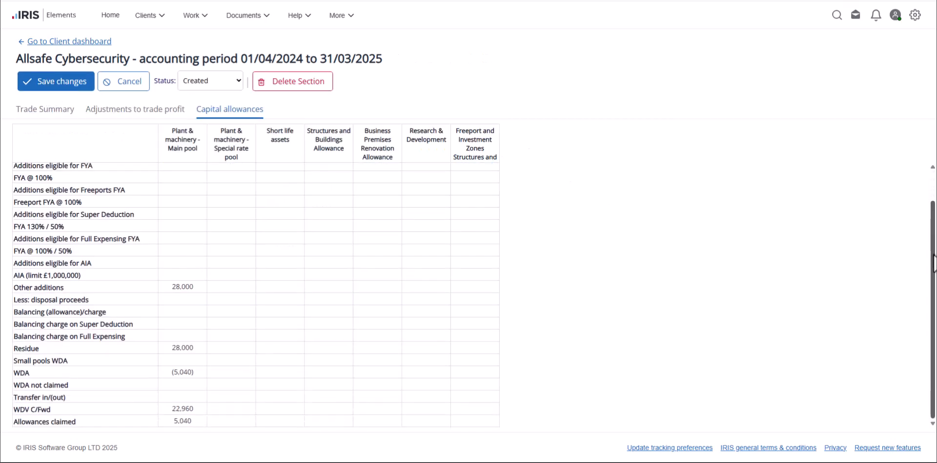
{"action": "left_click", "coordinate": [59, 82]}
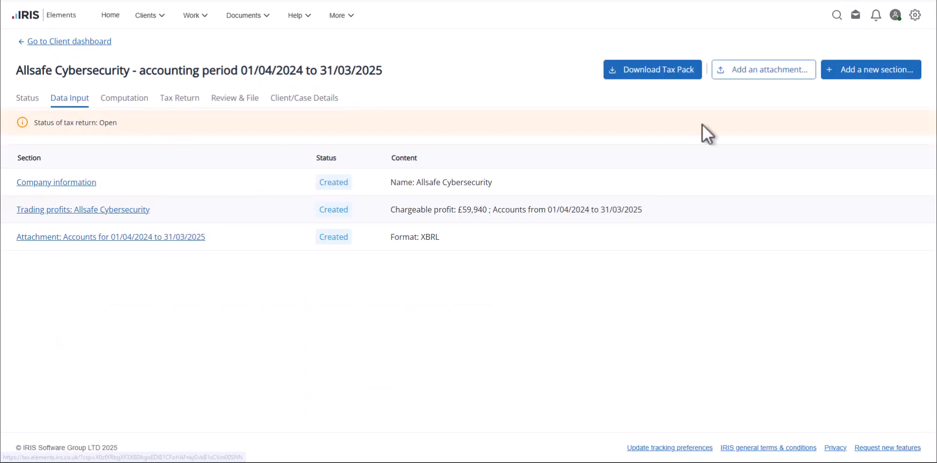
Step: Look at the R&D or Creative Industry Relief section and its creative industry types, cancelling without adding it
{"action": "left_click", "coordinate": [887, 78]}
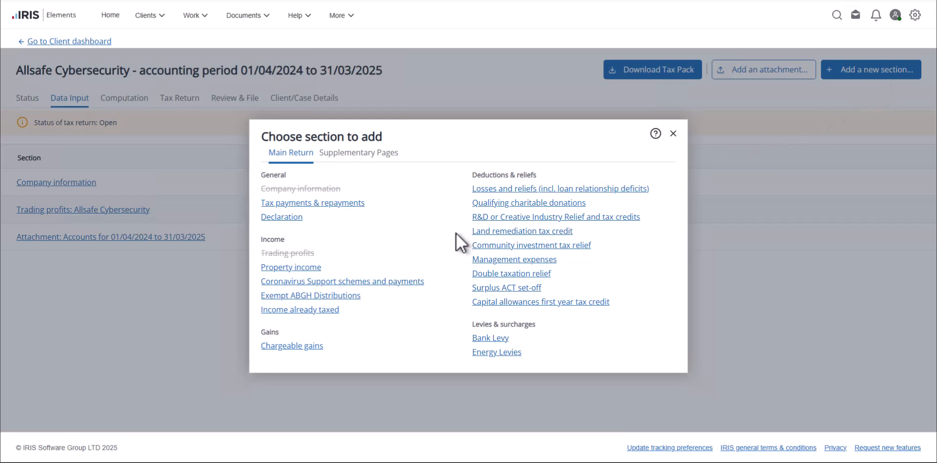
{"action": "left_click", "coordinate": [565, 224]}
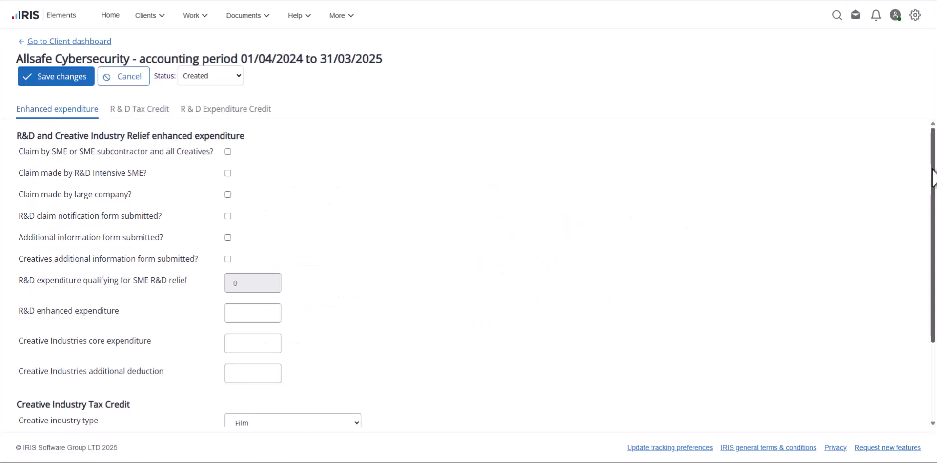
{"action": "left_click_drag", "start_coordinate": [934, 177], "coordinate": [933, 253]}
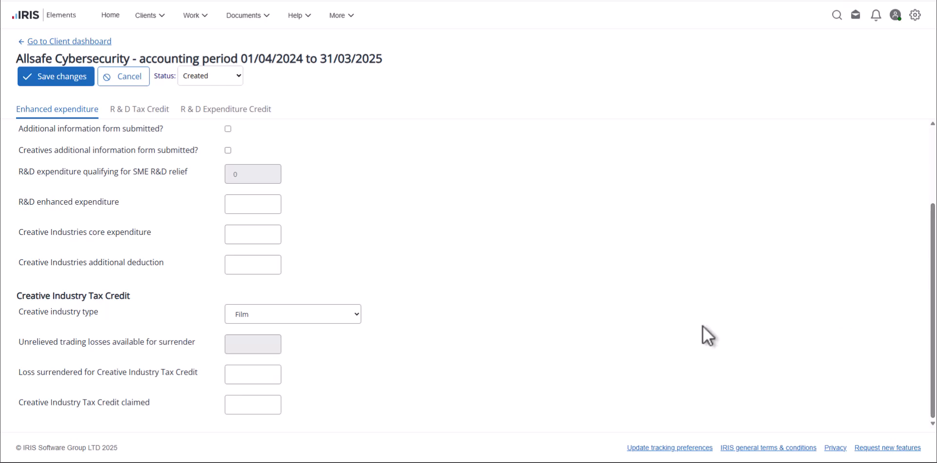
{"action": "left_click", "coordinate": [330, 315]}
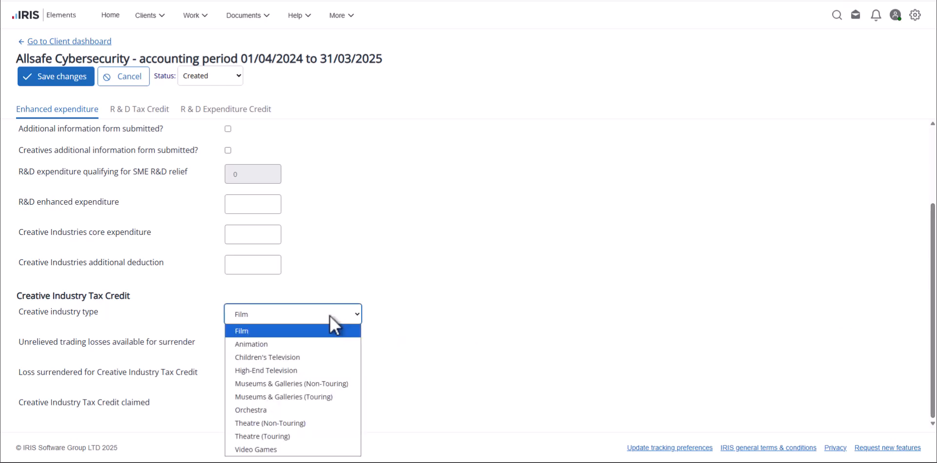
{"action": "left_click", "coordinate": [125, 86]}
{"action": "left_click", "coordinate": [126, 87]}
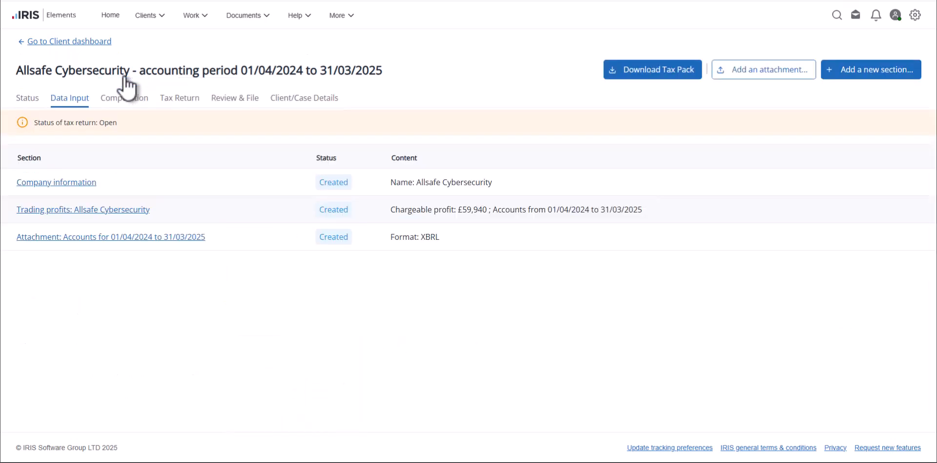
Step: Add a Loans to participators (CT600A) section with a participator's unrepaid loan dated 10/10/2024 for 6,000, and save it
{"action": "left_click", "coordinate": [901, 77]}
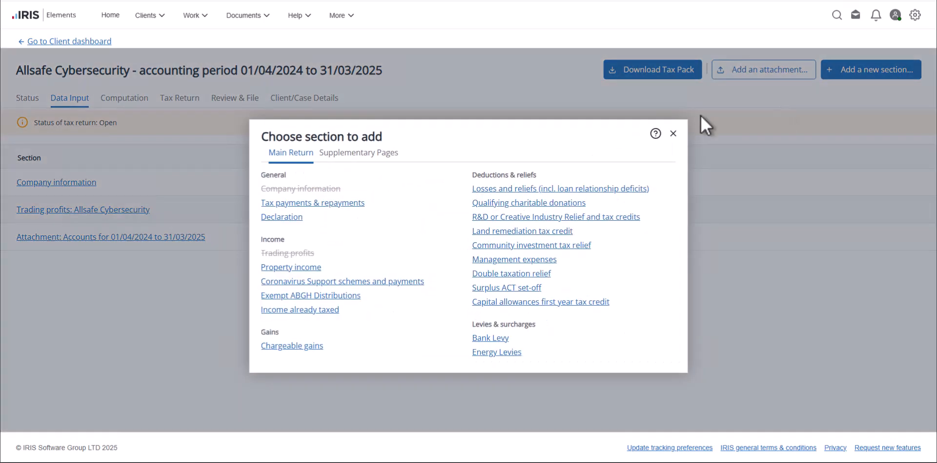
{"action": "left_click", "coordinate": [383, 152]}
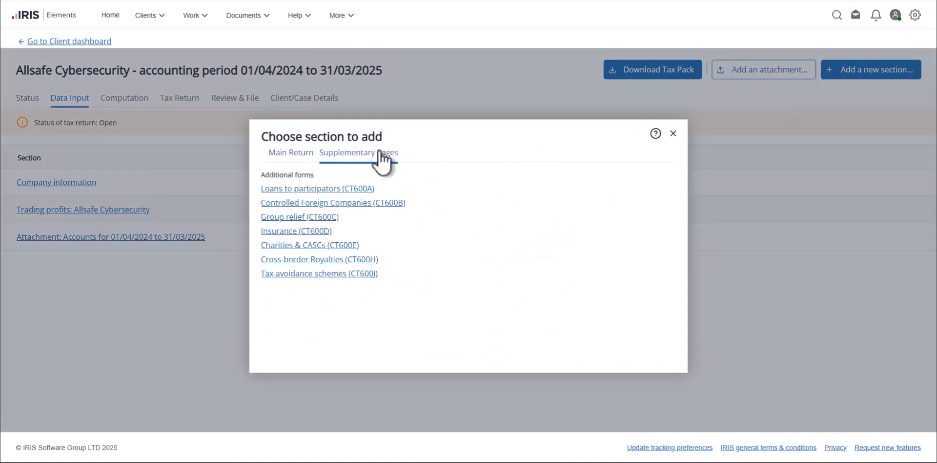
{"action": "left_click", "coordinate": [364, 189]}
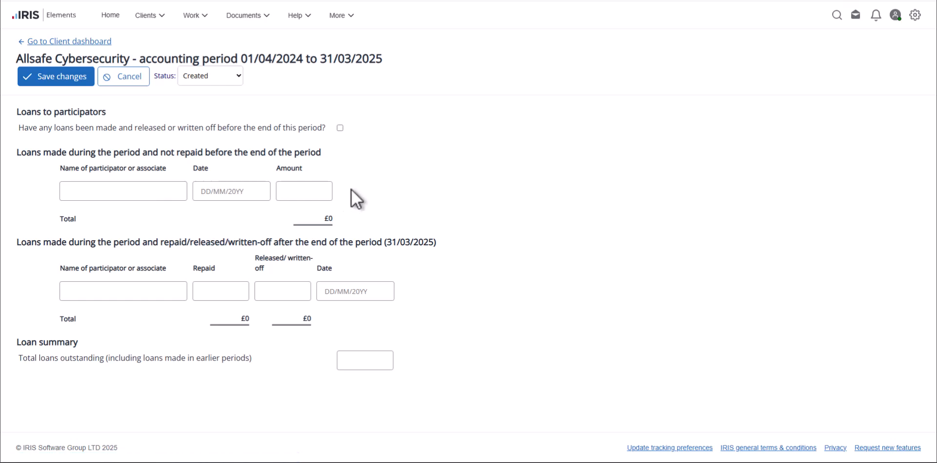
{"action": "left_click", "coordinate": [130, 190]}
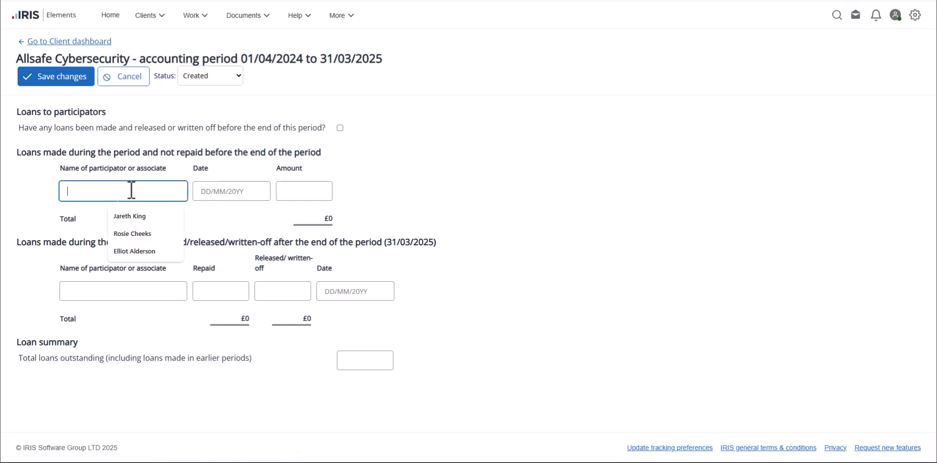
{"action": "left_click", "coordinate": [134, 250]}
{"action": "left_click", "coordinate": [233, 191]}
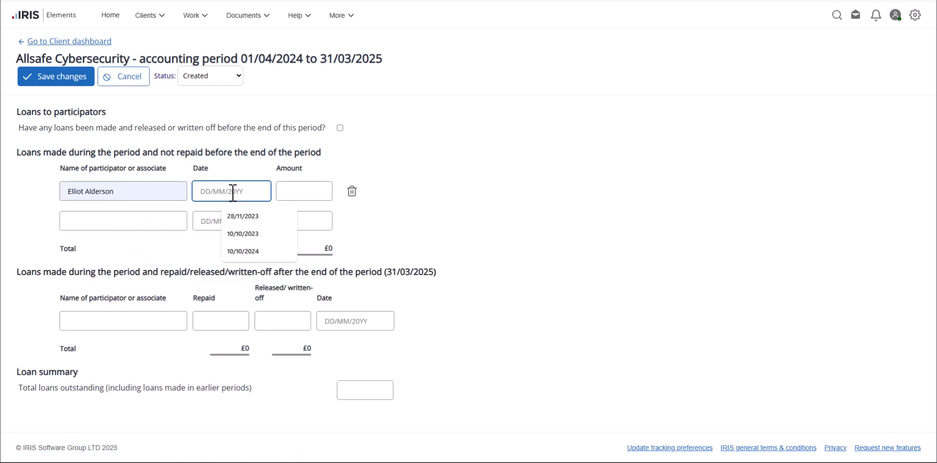
{"action": "left_click", "coordinate": [245, 253]}
{"action": "left_click", "coordinate": [304, 193]}
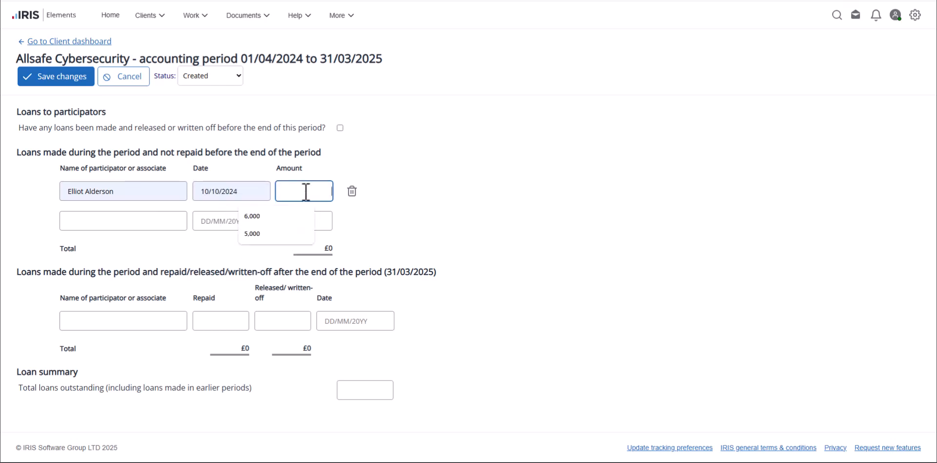
{"action": "left_click", "coordinate": [269, 215]}
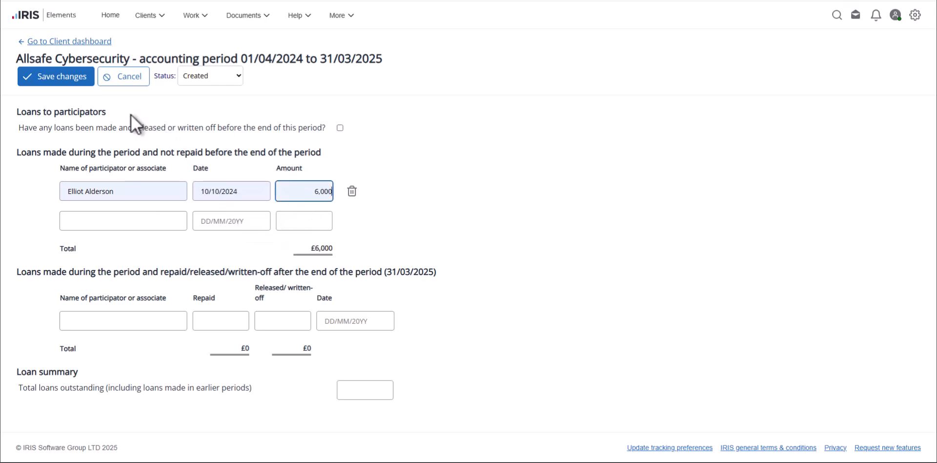
{"action": "left_click", "coordinate": [58, 86]}
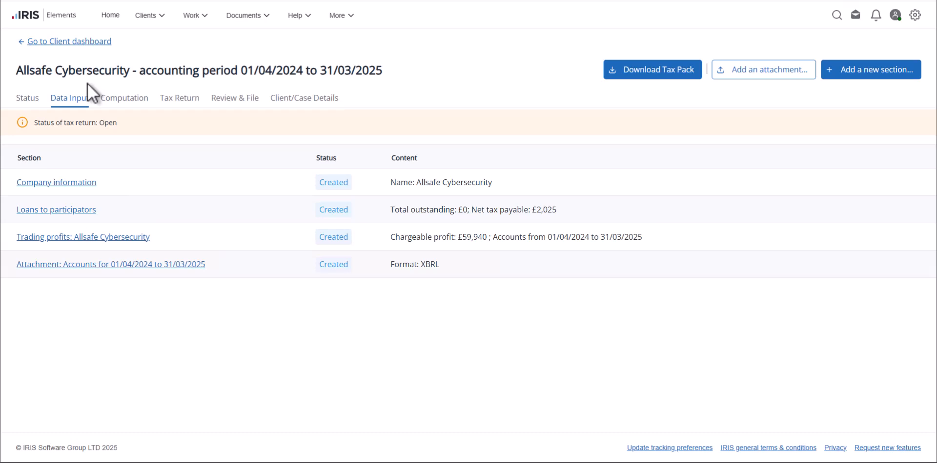
Step: Review the corporation tax computation, the CT600 form and its supplementary page on close company loans
{"action": "left_click", "coordinate": [128, 100]}
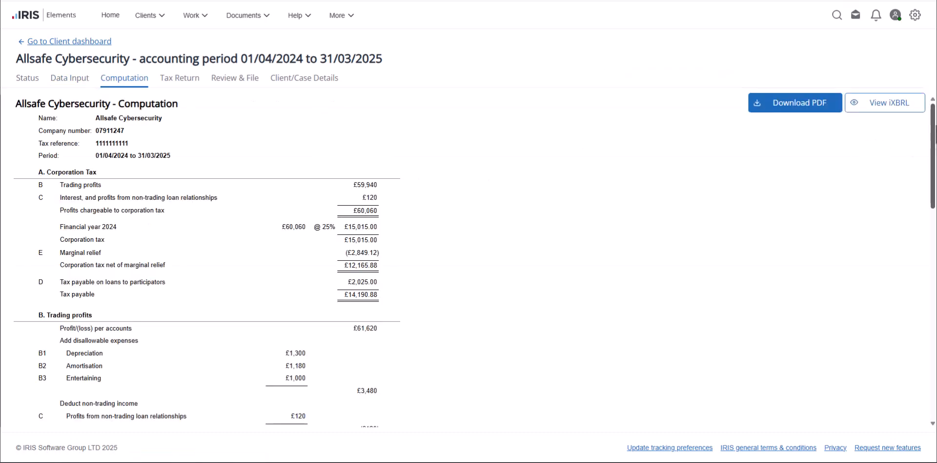
{"action": "left_click_drag", "start_coordinate": [931, 144], "coordinate": [935, 362]}
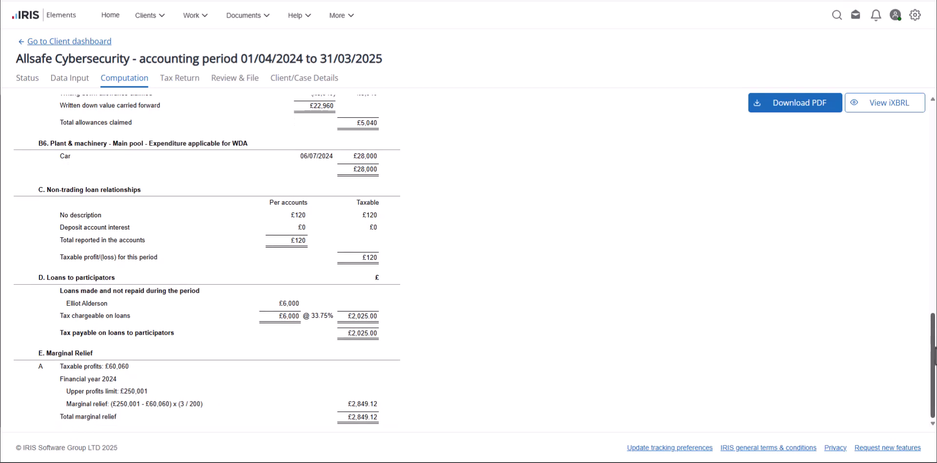
{"action": "left_click", "coordinate": [180, 77]}
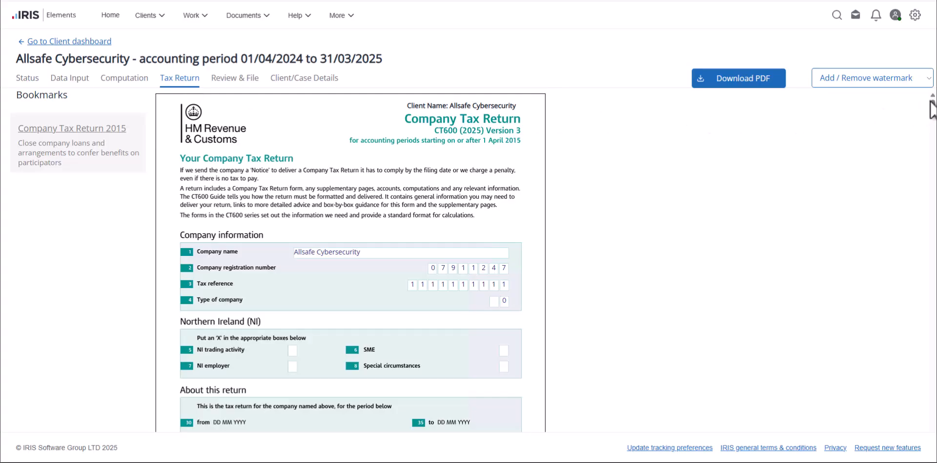
{"action": "left_click_drag", "start_coordinate": [933, 108], "coordinate": [935, 155]}
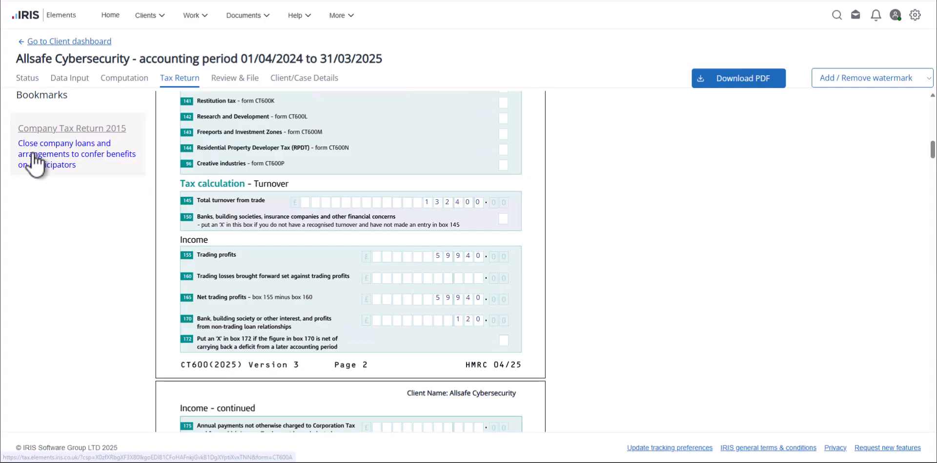
{"action": "left_click", "coordinate": [34, 161]}
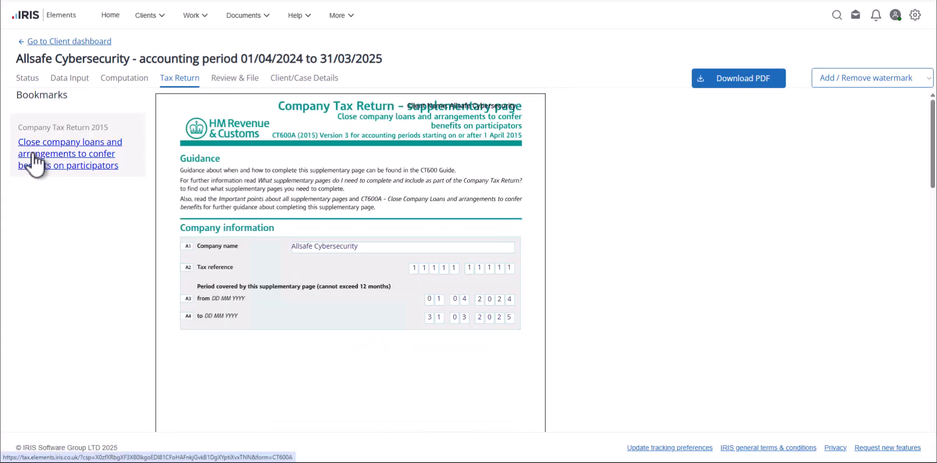
{"action": "left_click_drag", "start_coordinate": [933, 116], "coordinate": [935, 256]}
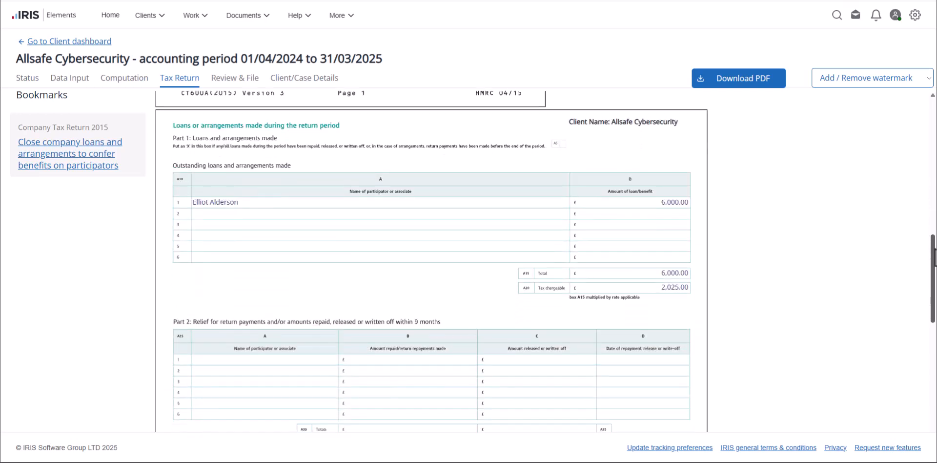
Step: View the tax pack PDF with tax return, declaration and computation included, checking the CT600 and computation pages
{"action": "left_click", "coordinate": [59, 79]}
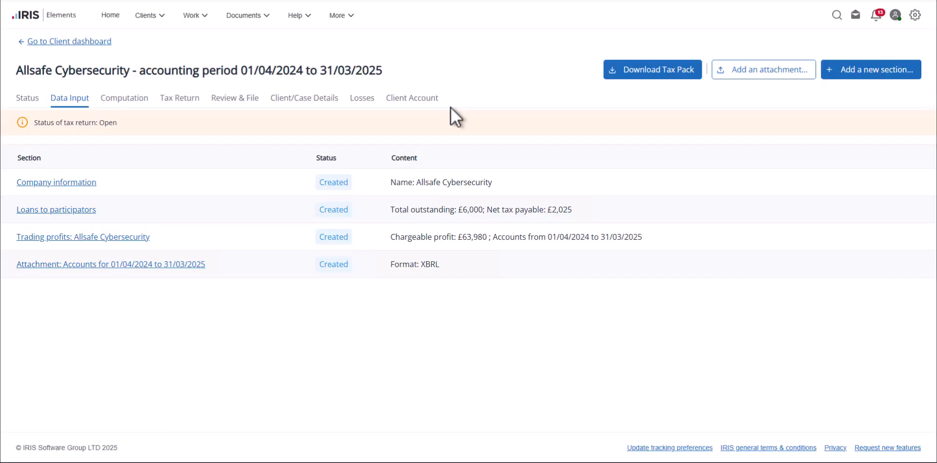
{"action": "left_click", "coordinate": [640, 66]}
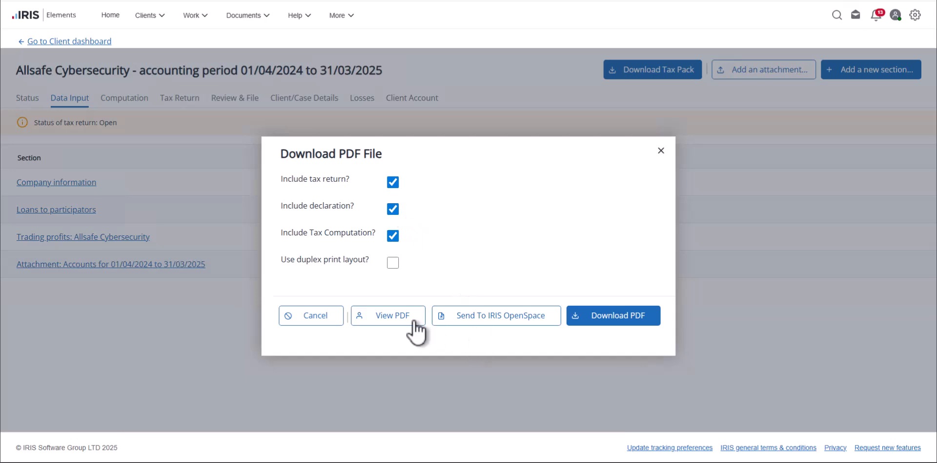
{"action": "left_click", "coordinate": [398, 317]}
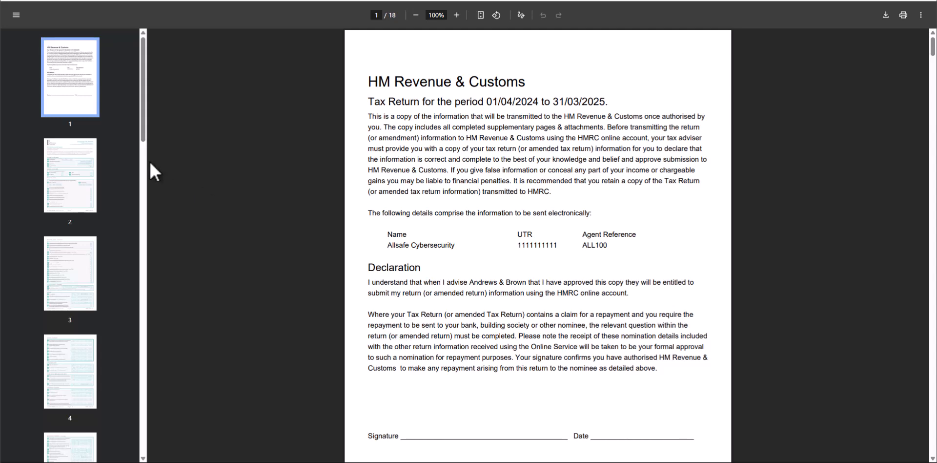
{"action": "left_click", "coordinate": [71, 162]}
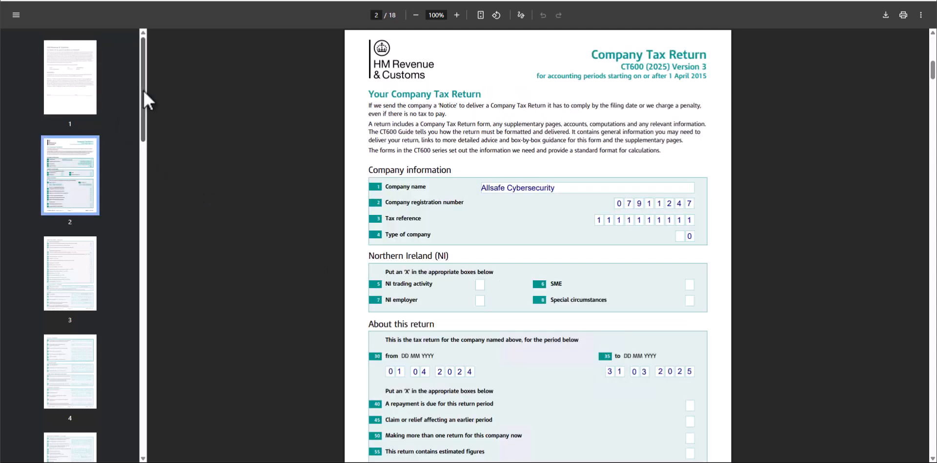
{"action": "left_click_drag", "start_coordinate": [143, 91], "coordinate": [143, 337]}
{"action": "left_click_drag", "start_coordinate": [140, 457], "coordinate": [132, 461]}
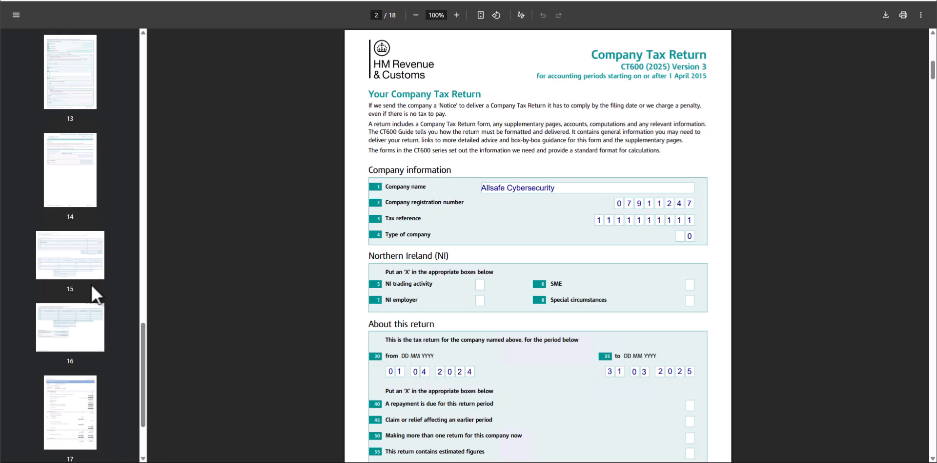
{"action": "left_click", "coordinate": [68, 422]}
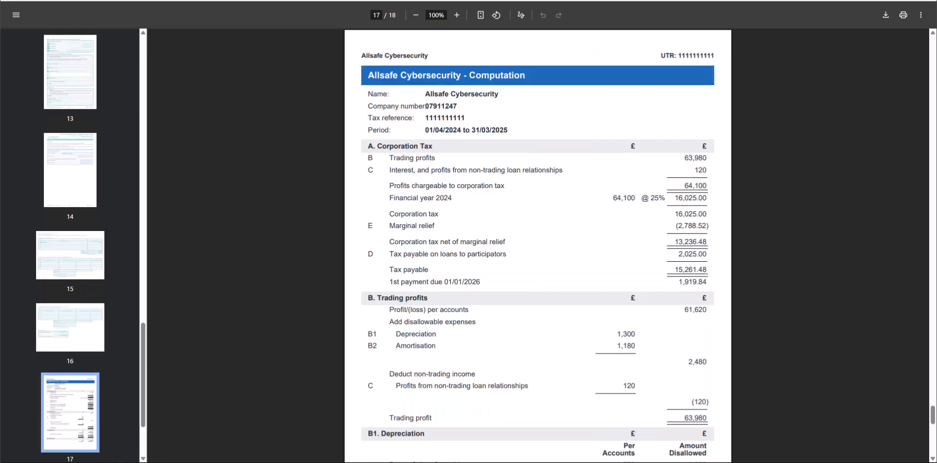
{"action": "left_click", "coordinate": [73, 96]}
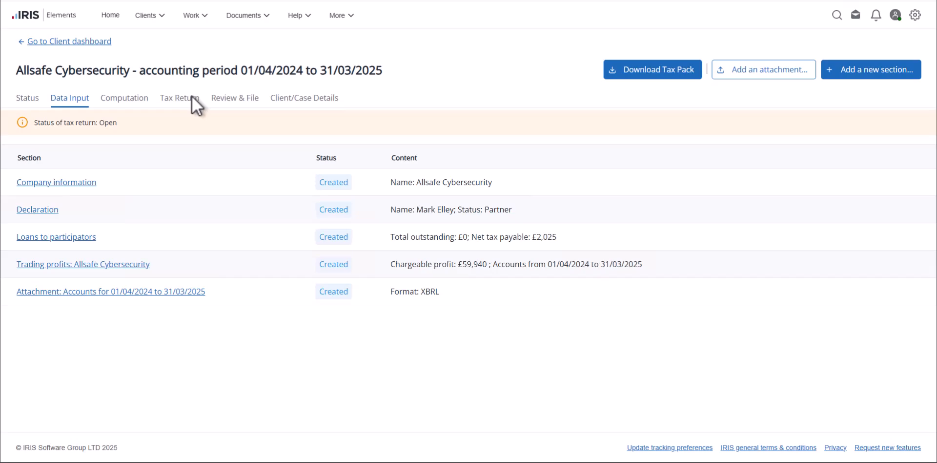
Step: Prepare the tax return for filing as an original return and confirm that the client has approved it
{"action": "left_click", "coordinate": [230, 98]}
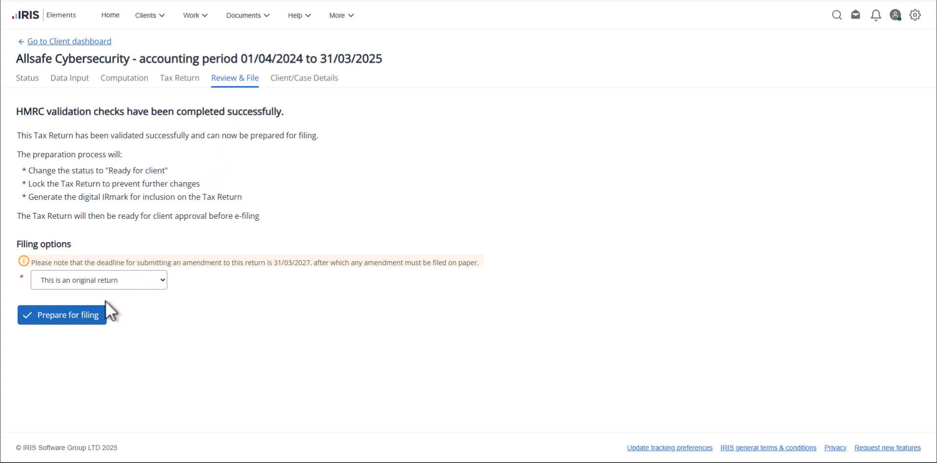
{"action": "left_click", "coordinate": [77, 324]}
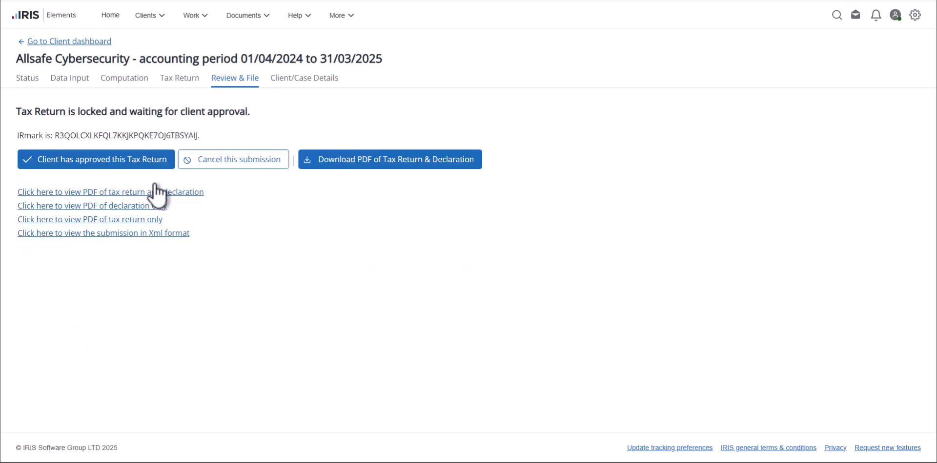
{"action": "left_click", "coordinate": [153, 159]}
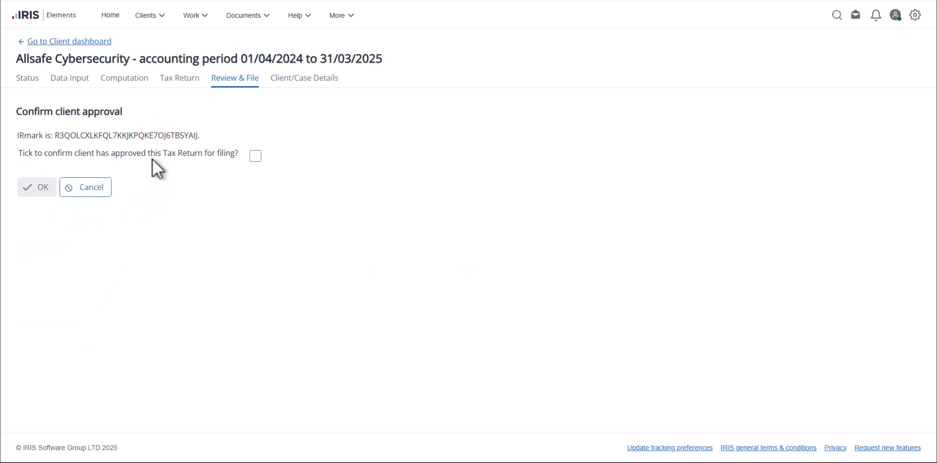
{"action": "left_click", "coordinate": [260, 157]}
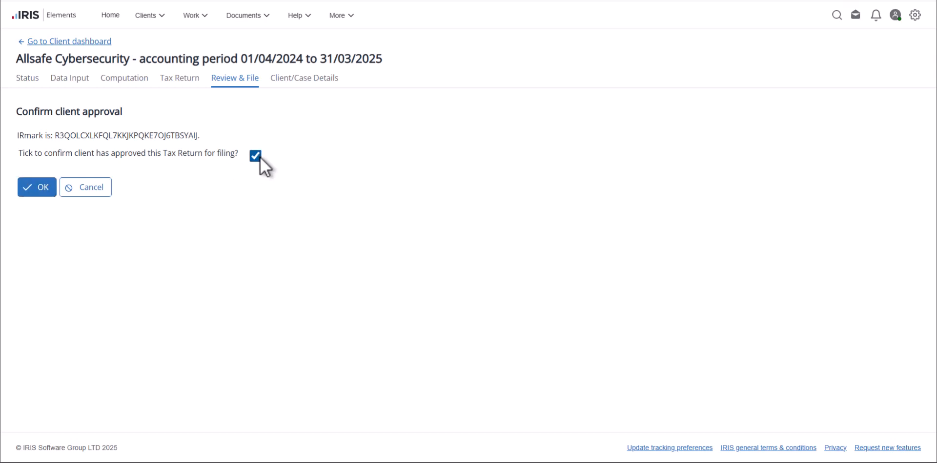
{"action": "left_click", "coordinate": [39, 189]}
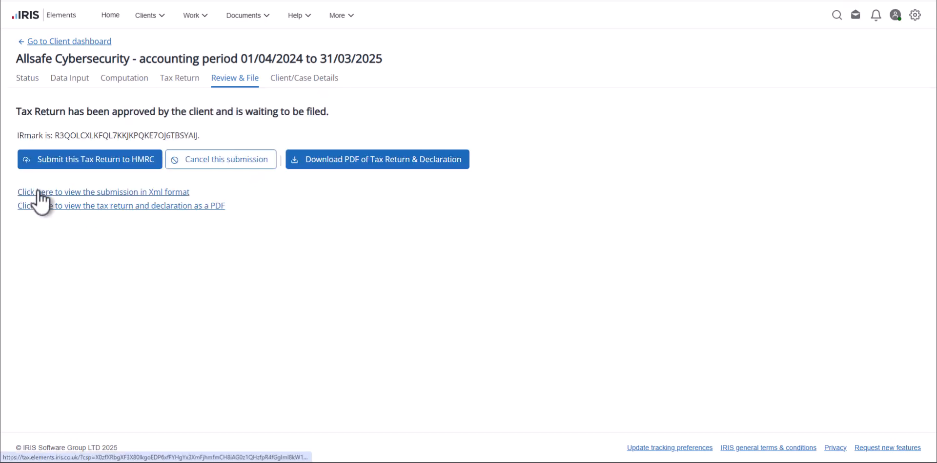
{"action": "left_click", "coordinate": [127, 163]}
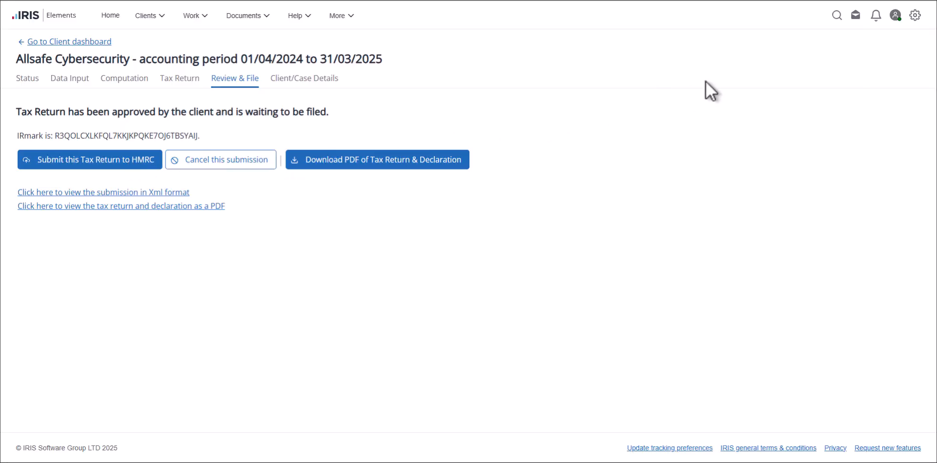
Step: Search for the individual client by surname and open the data input of their 2024/2025 personal tax return
{"action": "left_click", "coordinate": [838, 16]}
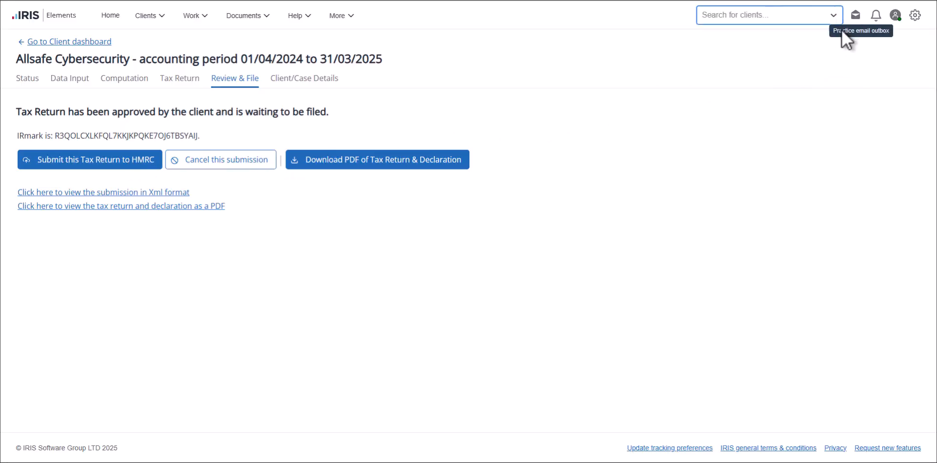
{"action": "type", "text": "ald"}
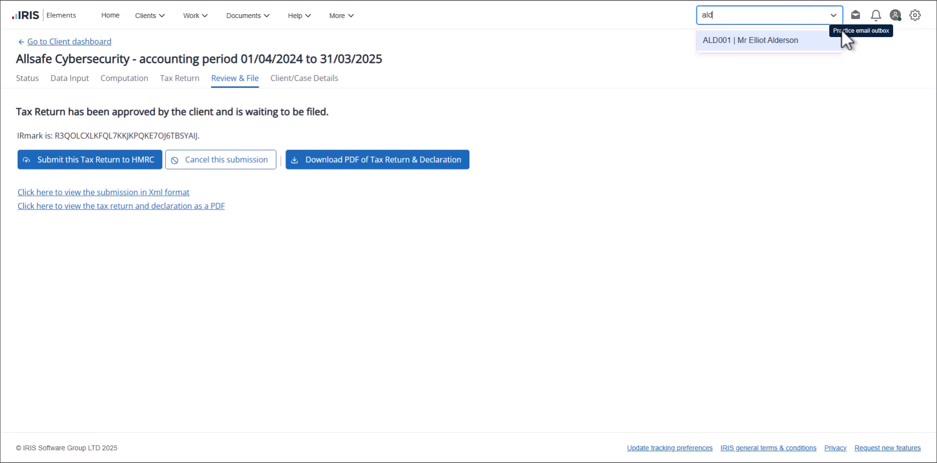
{"action": "left_click", "coordinate": [766, 46]}
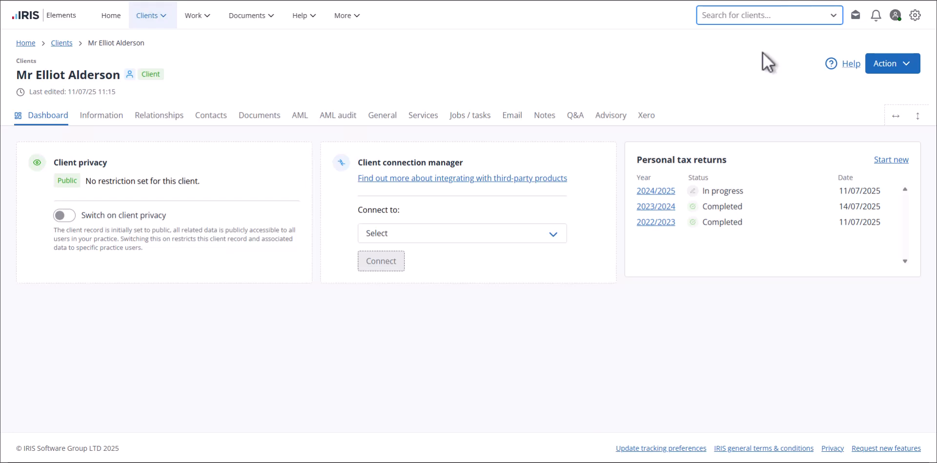
{"action": "left_click", "coordinate": [662, 191]}
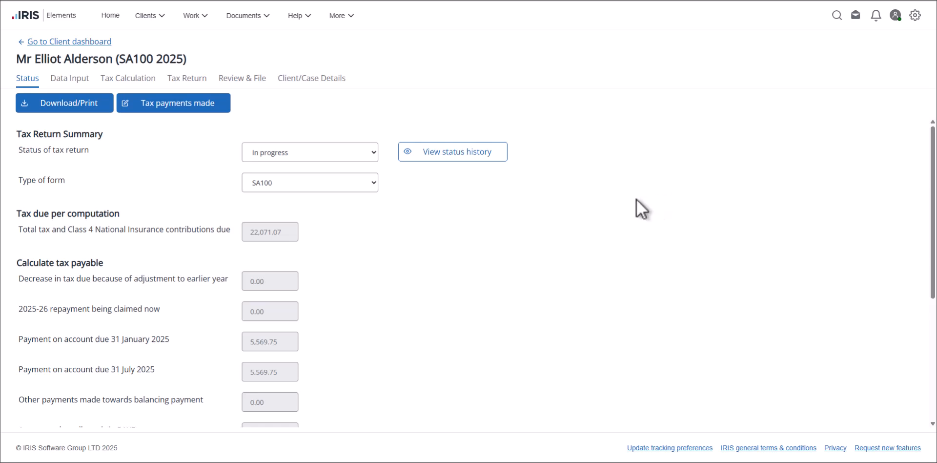
{"action": "left_click", "coordinate": [67, 80]}
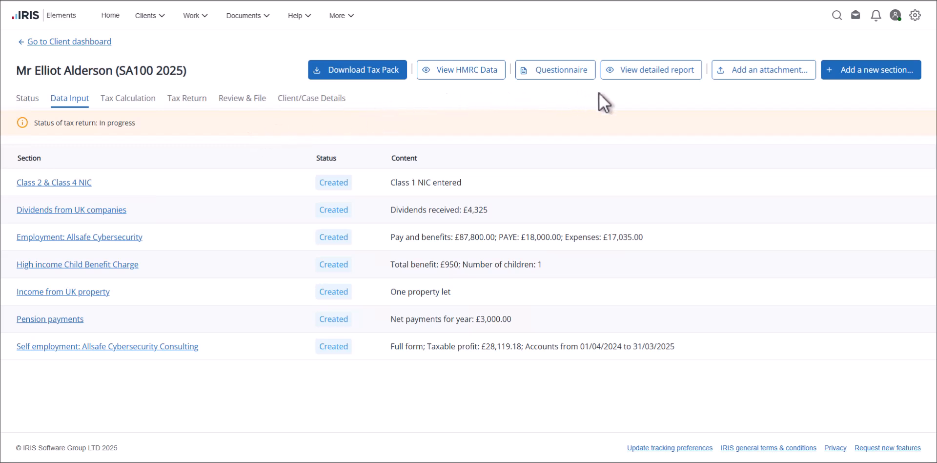
Step: Browse the sections that can be added to the return: UK income, foreign income, allowances, reliefs and miscellaneous
{"action": "left_click", "coordinate": [857, 75]}
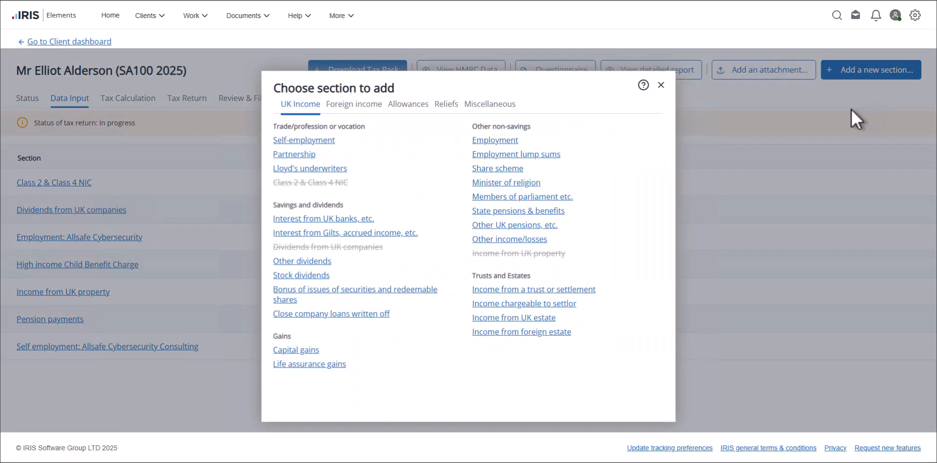
{"action": "left_click", "coordinate": [360, 106]}
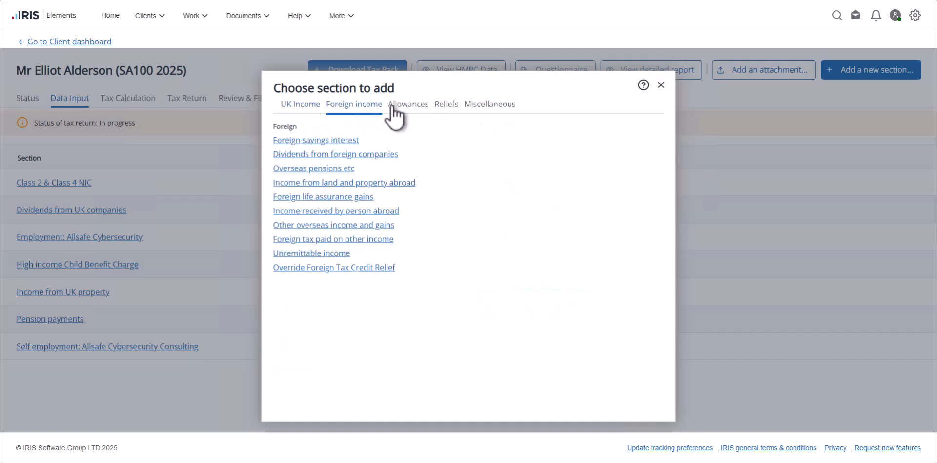
{"action": "left_click", "coordinate": [409, 108]}
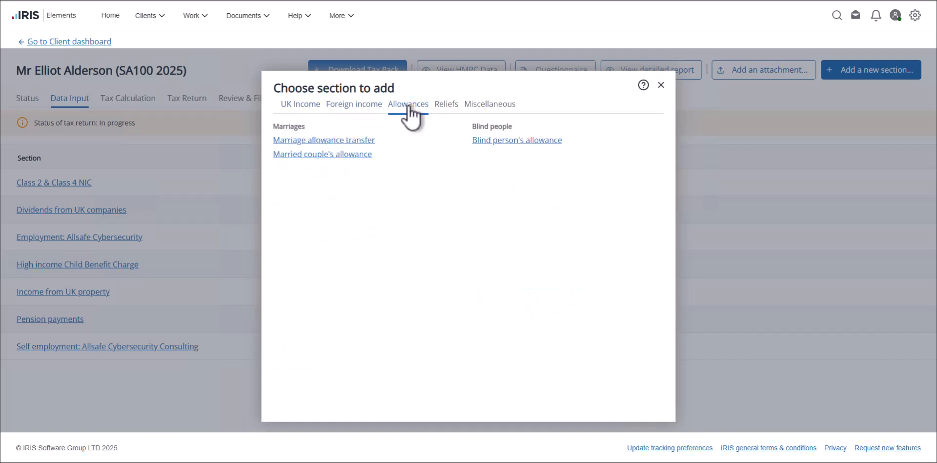
{"action": "left_click", "coordinate": [441, 107]}
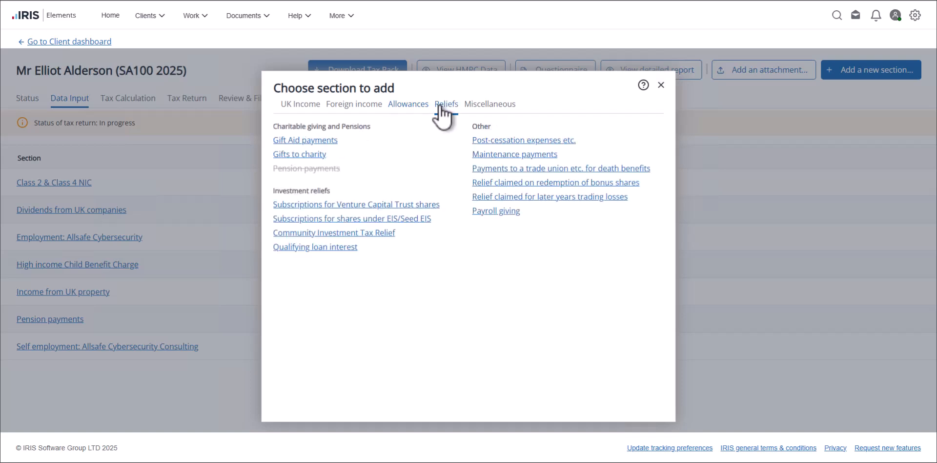
{"action": "left_click", "coordinate": [500, 106]}
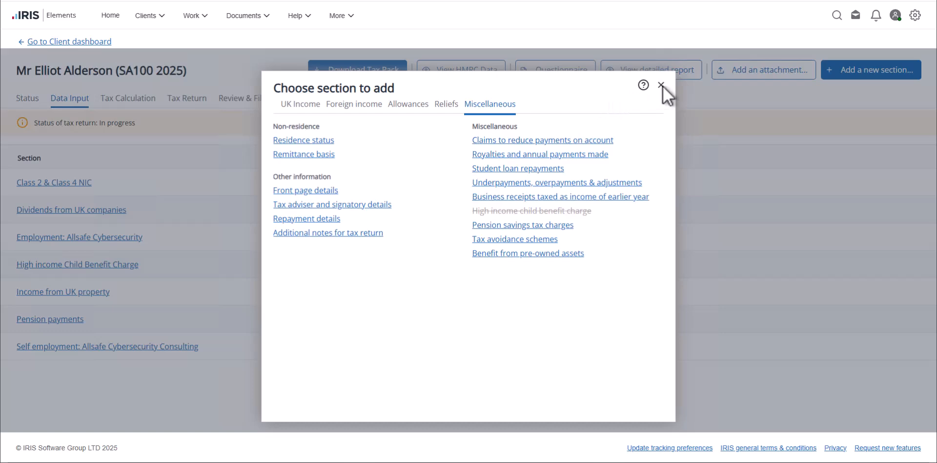
{"action": "left_click", "coordinate": [661, 85]}
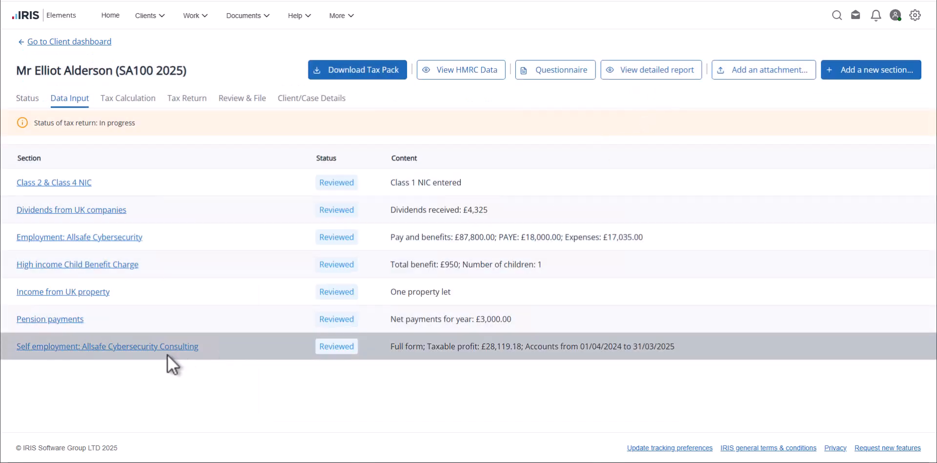
Step: Review the self-employment section for Allsafe Cybersecurity Consulting, including its accounting period and business income, and leave it without saving
{"action": "left_click", "coordinate": [166, 349]}
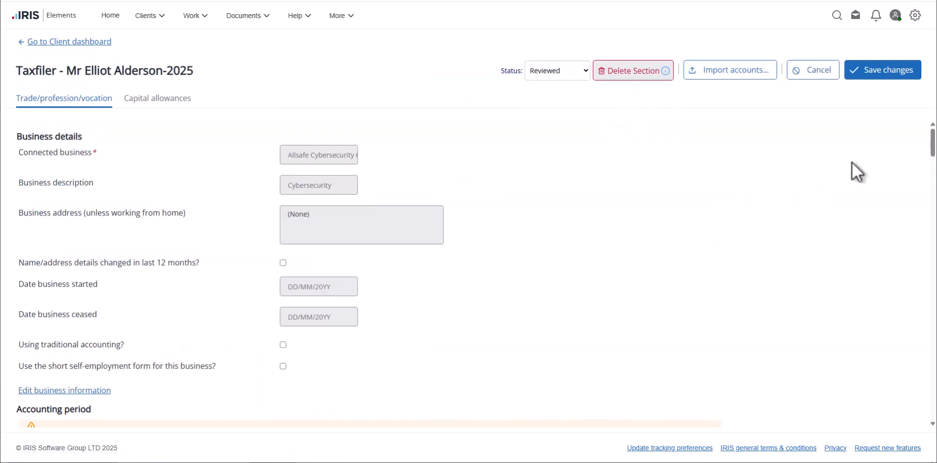
{"action": "scroll", "coordinate": [853, 162], "scroll_direction": "down", "scroll_amount": 5}
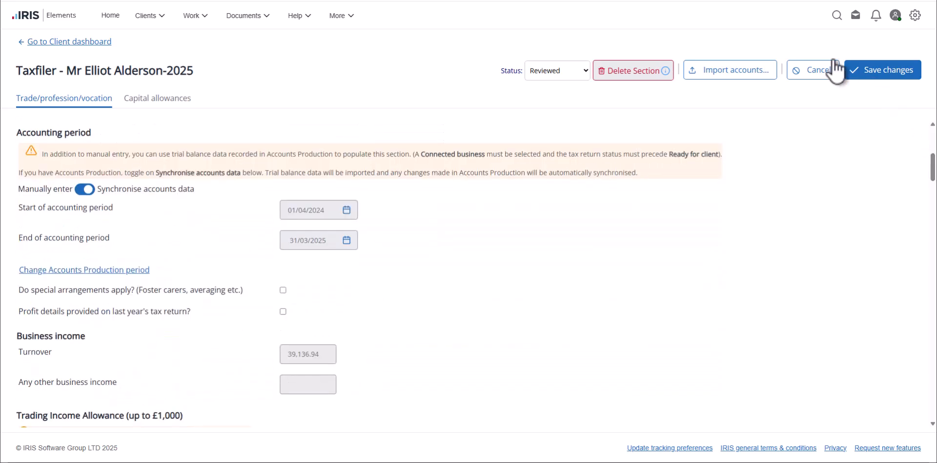
{"action": "left_click", "coordinate": [822, 72]}
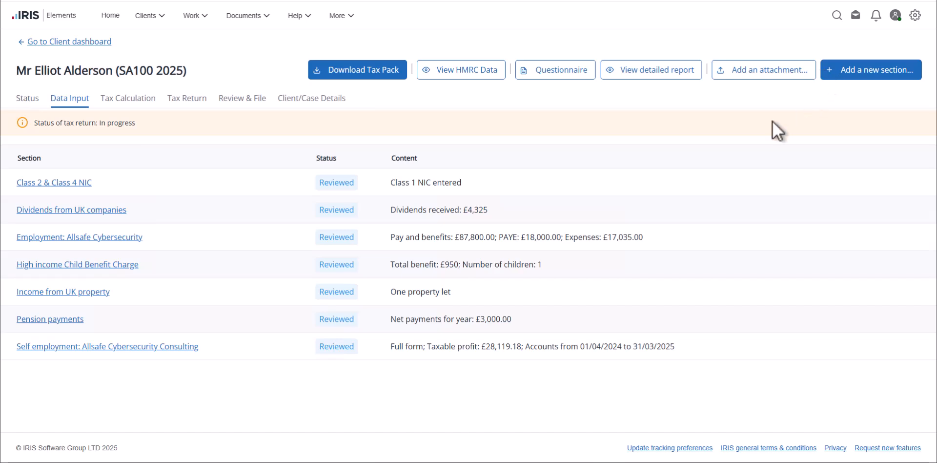
Step: Add a dividend entry for BT Group PLC ORD. 5p with 10000 shares held to the UK company dividends and save it
{"action": "left_click", "coordinate": [109, 211]}
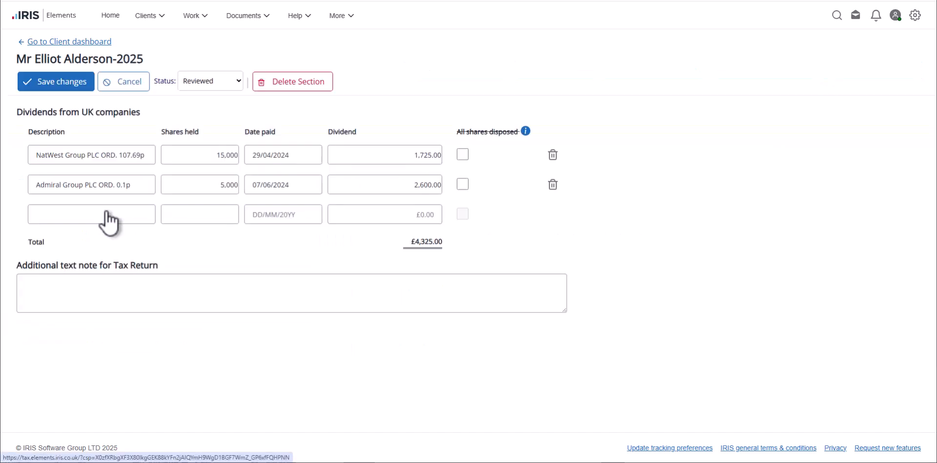
{"action": "left_click", "coordinate": [77, 211]}
{"action": "left_click_drag", "start_coordinate": [248, 236], "coordinate": [253, 269]}
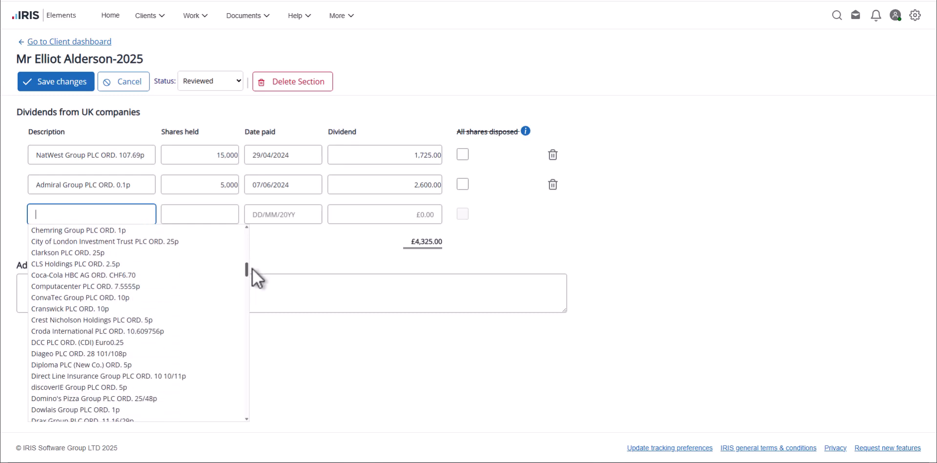
{"action": "type", "text": "bt"}
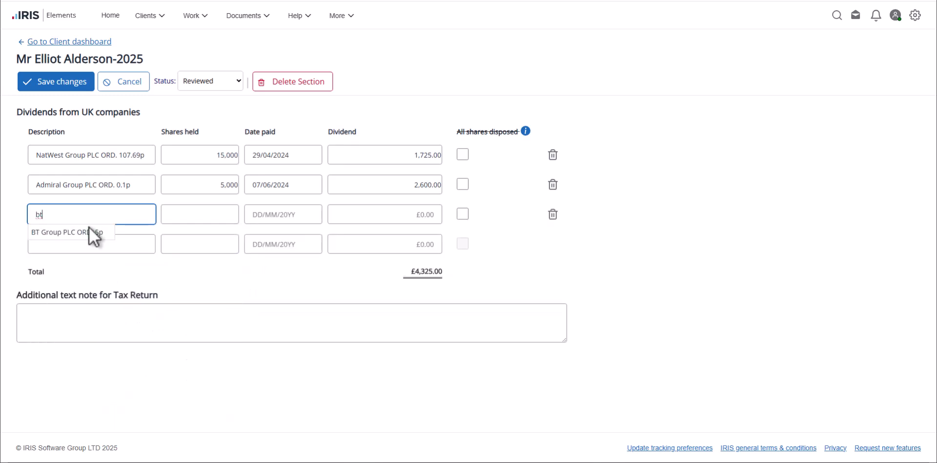
{"action": "left_click", "coordinate": [89, 229]}
{"action": "left_click", "coordinate": [234, 217]}
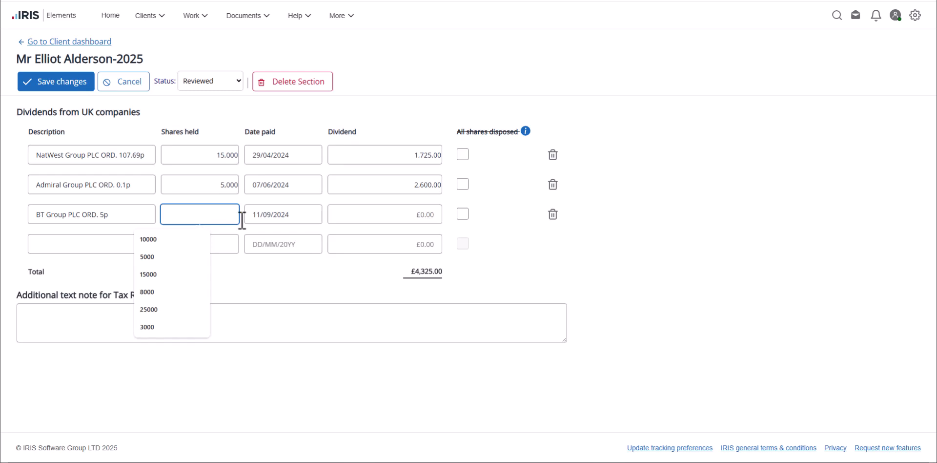
{"action": "left_click", "coordinate": [191, 247]}
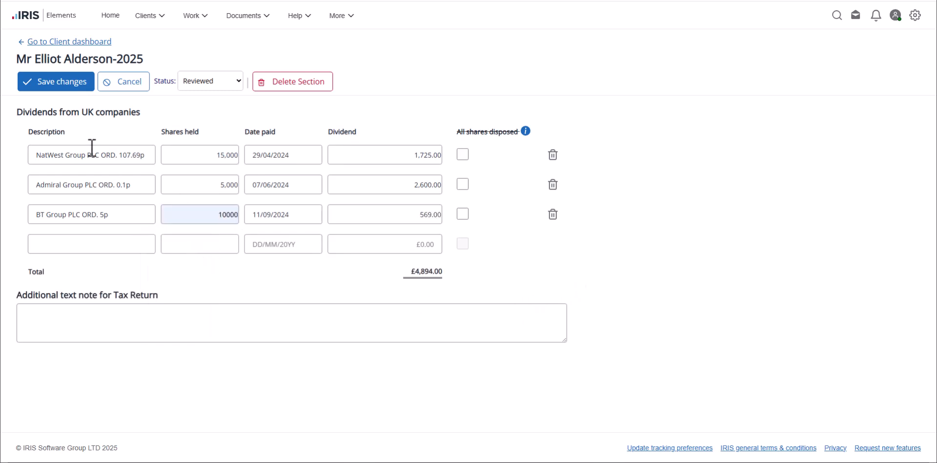
{"action": "left_click", "coordinate": [68, 86]}
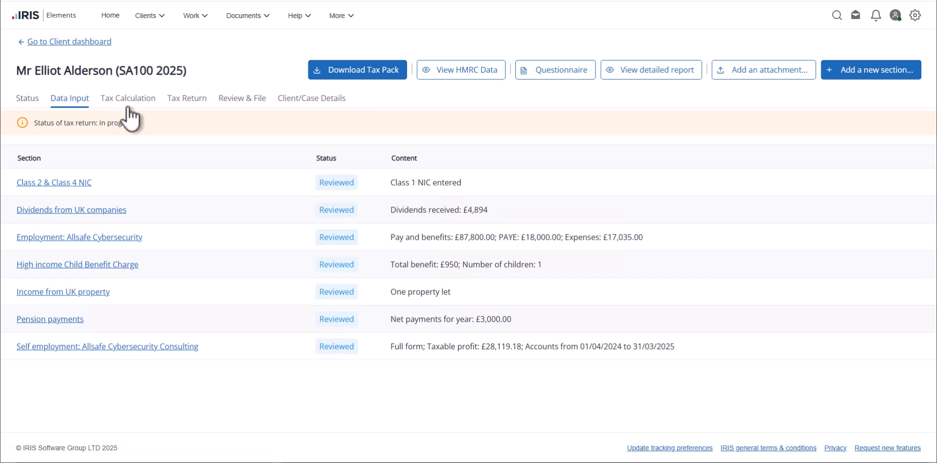
Step: Review the income and expenses of the Holiday property under income from UK property and save the section
{"action": "left_click", "coordinate": [81, 292]}
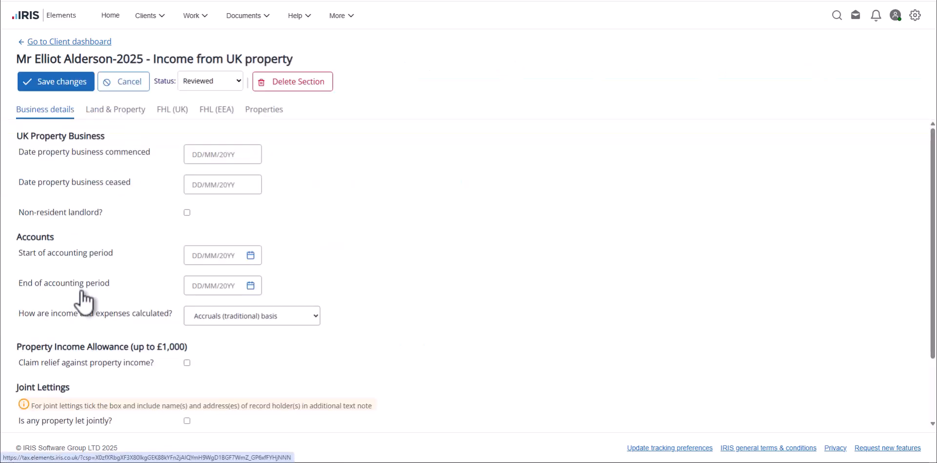
{"action": "left_click", "coordinate": [259, 113]}
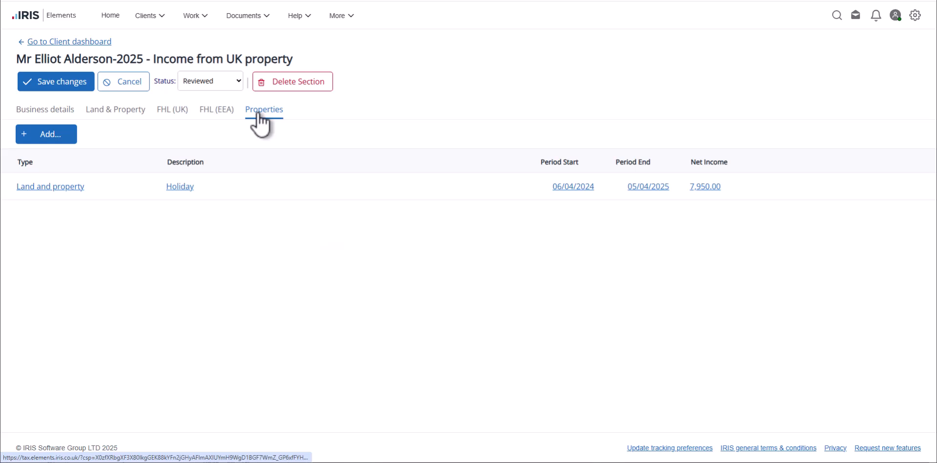
{"action": "left_click", "coordinate": [181, 188]}
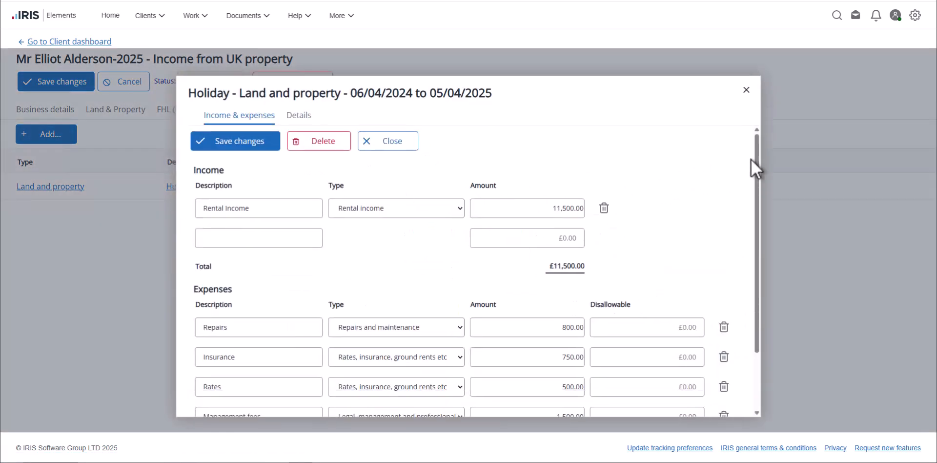
{"action": "left_click_drag", "start_coordinate": [756, 159], "coordinate": [758, 185]}
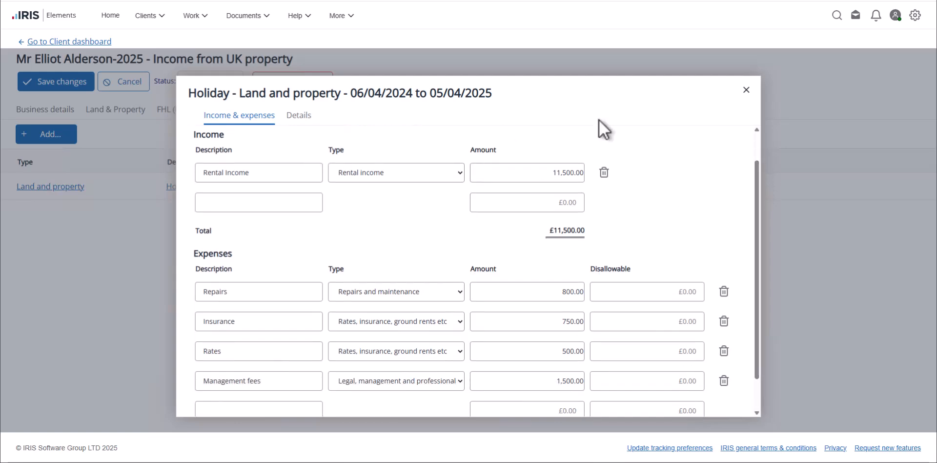
{"action": "left_click", "coordinate": [746, 86]}
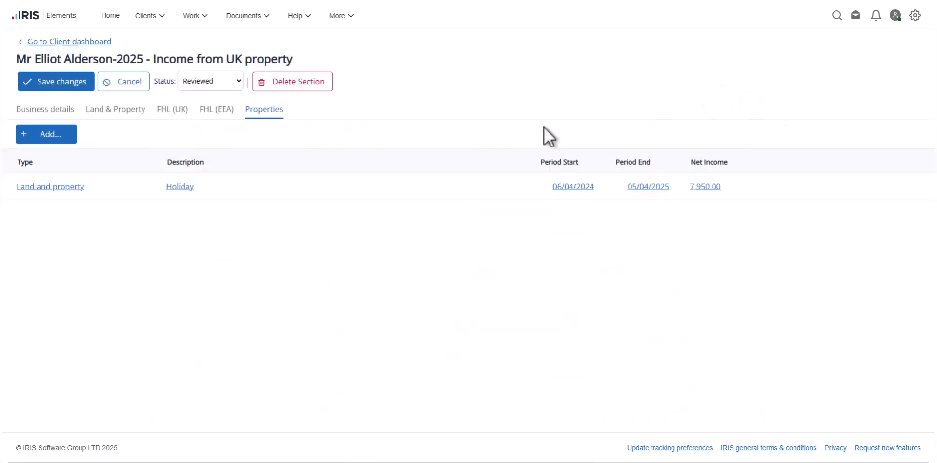
{"action": "left_click", "coordinate": [136, 116]}
{"action": "left_click", "coordinate": [69, 86]}
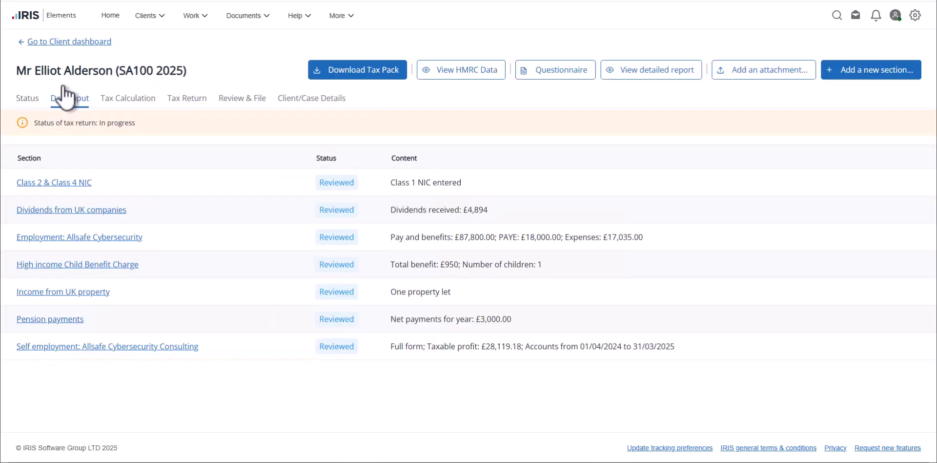
Step: Review the 2024-25 tax calculation and the tax return form, including the UK dividends box and the full self-employment pages
{"action": "left_click", "coordinate": [143, 100]}
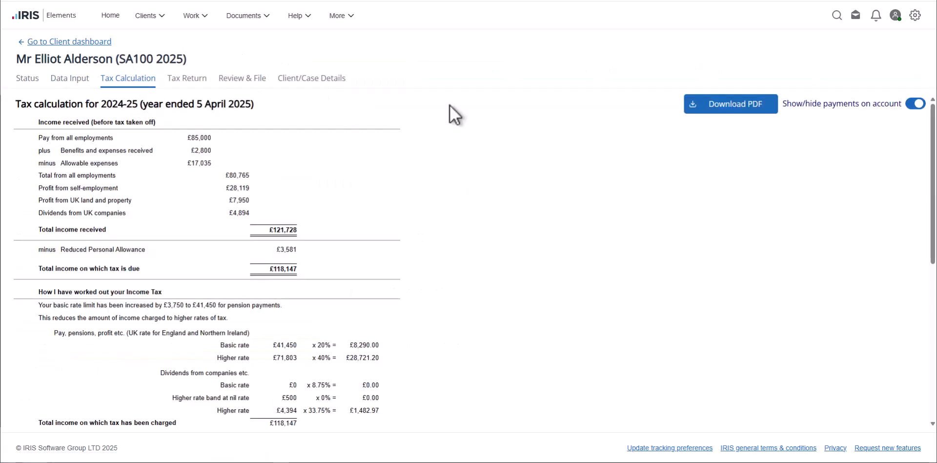
{"action": "left_click_drag", "start_coordinate": [933, 132], "coordinate": [936, 274]}
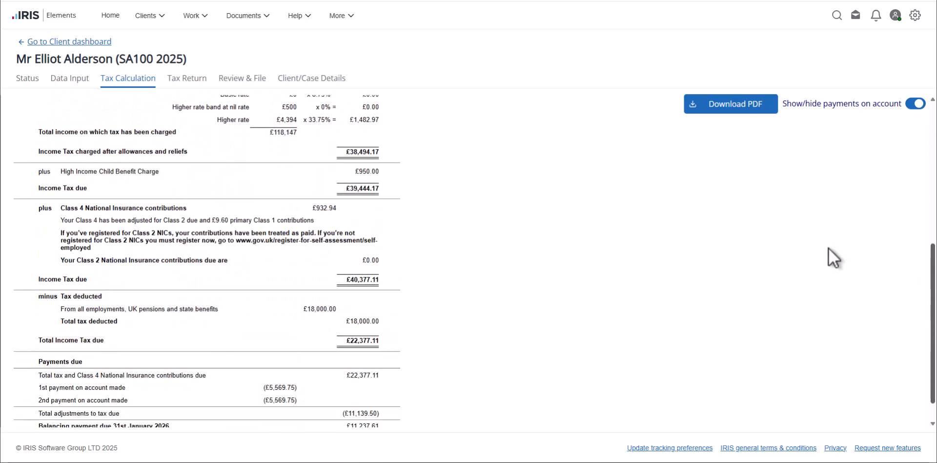
{"action": "left_click", "coordinate": [191, 84]}
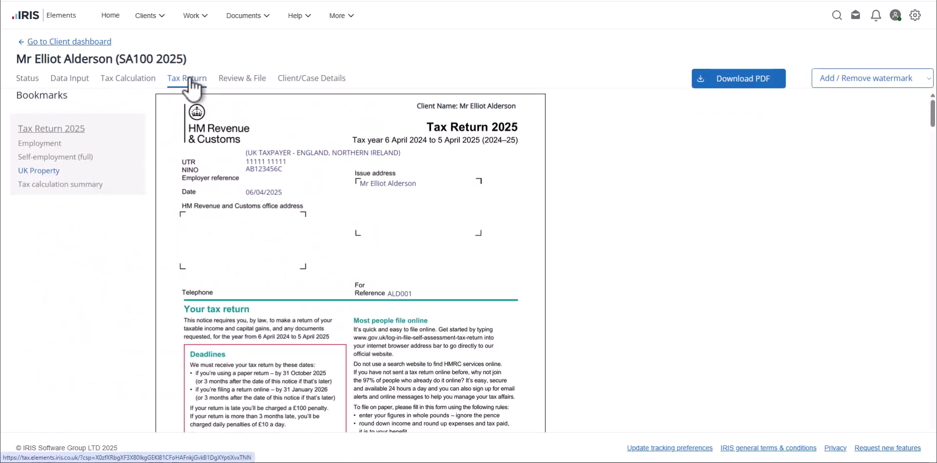
{"action": "left_click_drag", "start_coordinate": [933, 113], "coordinate": [933, 199]}
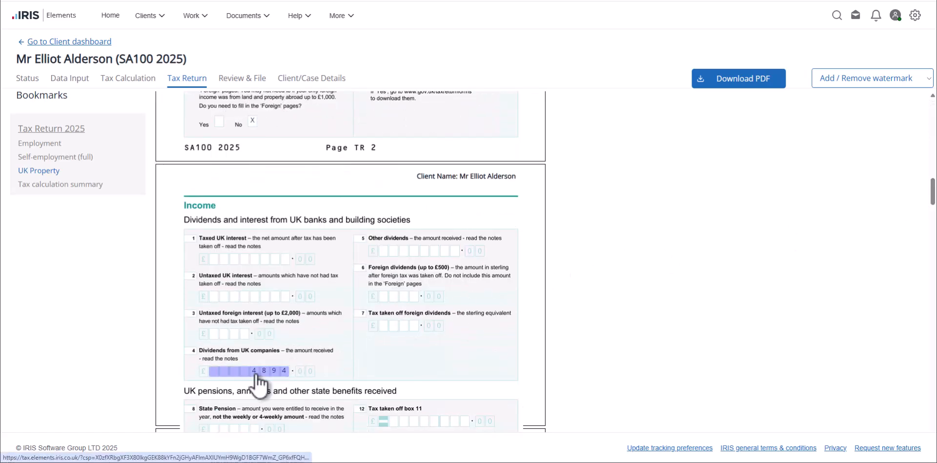
{"action": "left_click", "coordinate": [47, 157]}
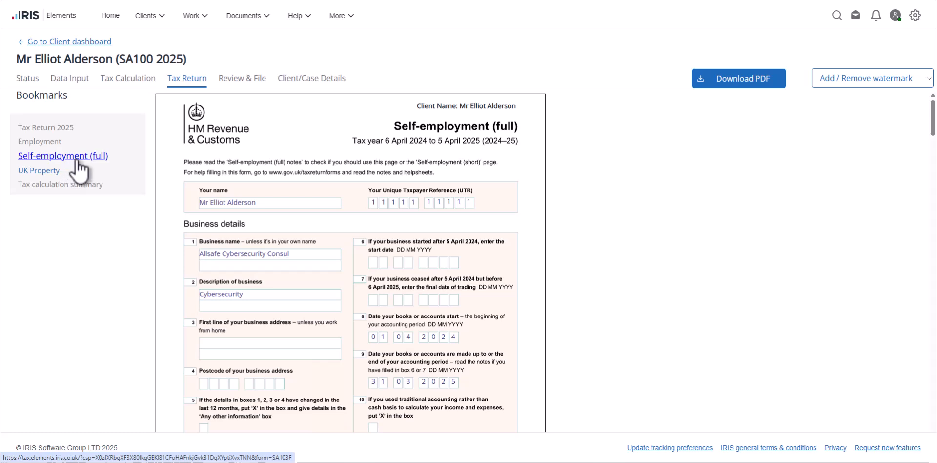
Step: View the tax pack PDF with tax return, declaration, summary of tax due, computation and detailed entries included, checking its first pages
{"action": "left_click", "coordinate": [73, 85]}
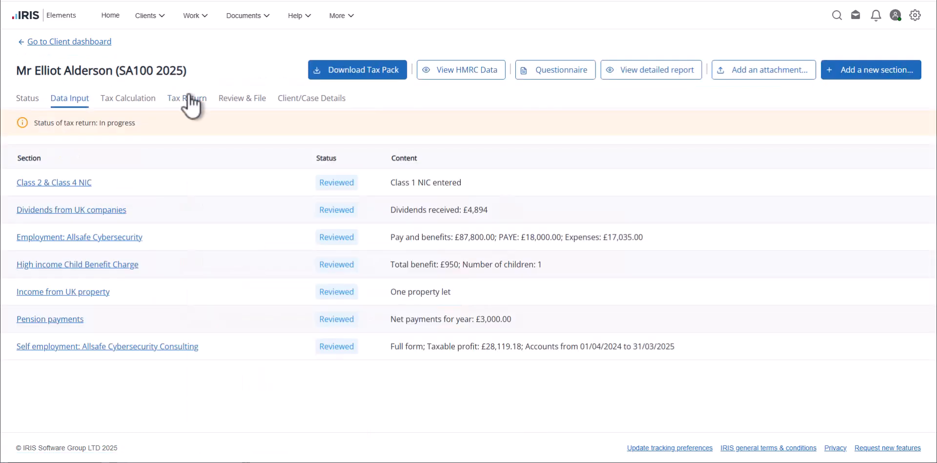
{"action": "left_click", "coordinate": [353, 68]}
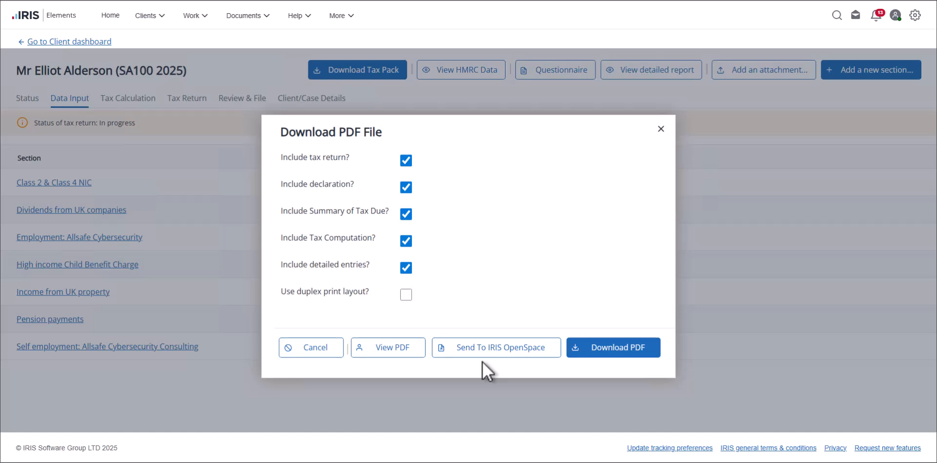
{"action": "left_click", "coordinate": [387, 351]}
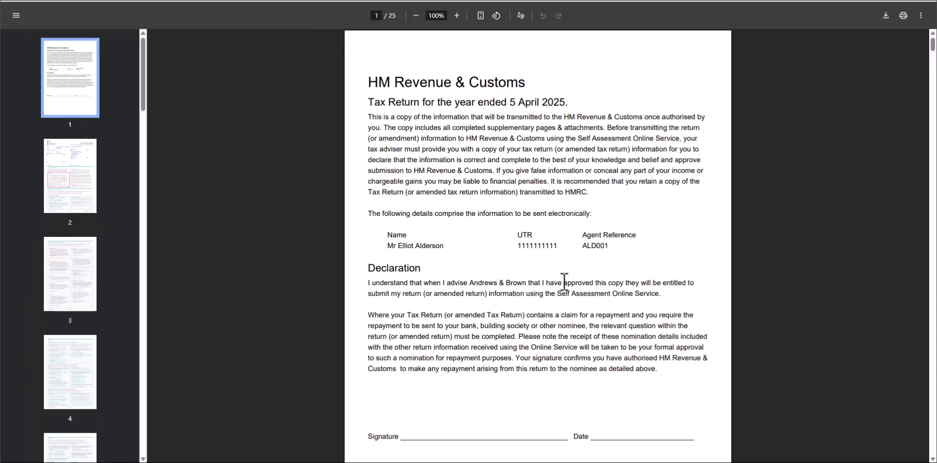
{"action": "scroll", "coordinate": [744, 233], "scroll_direction": "down", "scroll_amount": 5}
{"action": "scroll", "coordinate": [744, 233], "scroll_direction": "down", "scroll_amount": 6}
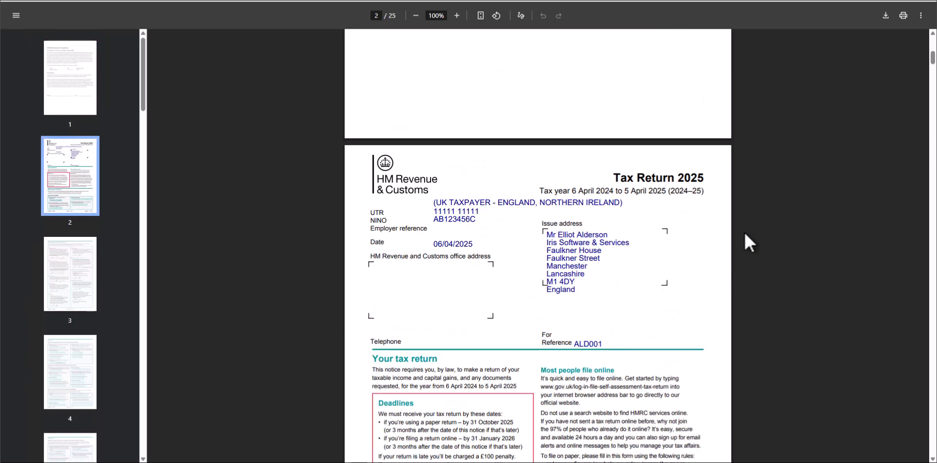
{"action": "scroll", "coordinate": [744, 229], "scroll_direction": "down", "scroll_amount": 9}
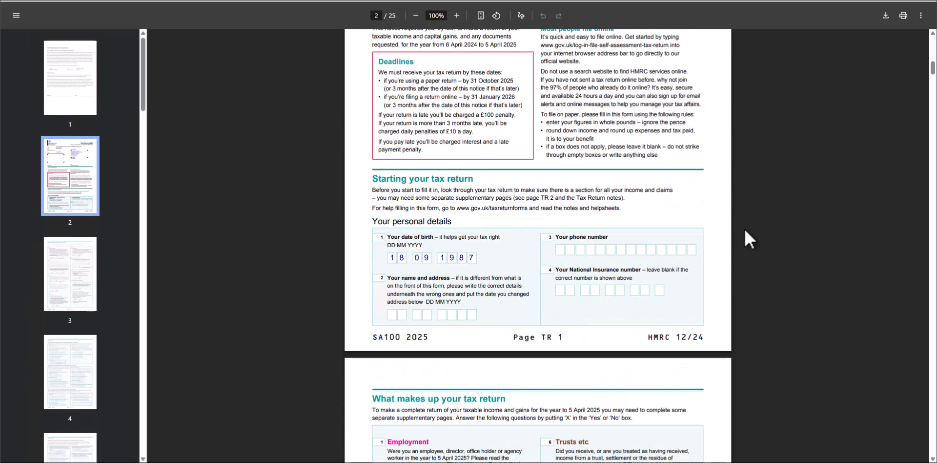
{"action": "scroll", "coordinate": [744, 224], "scroll_direction": "down", "scroll_amount": 1}
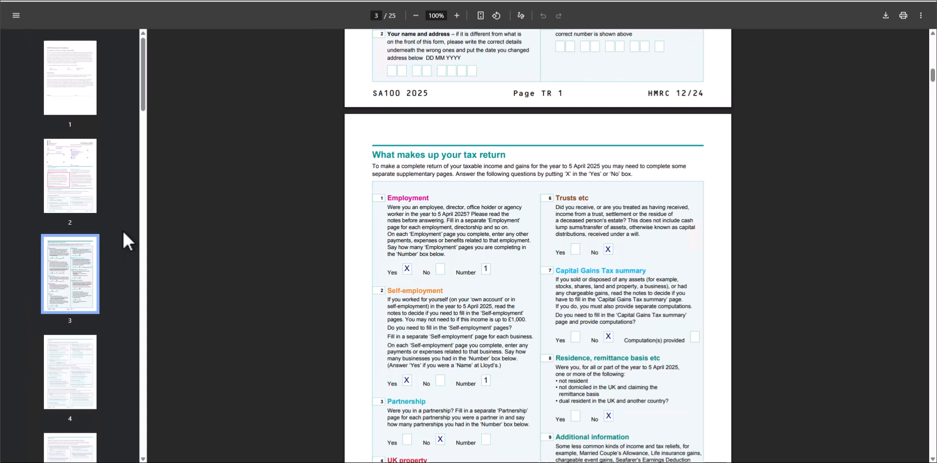
Step: Examine the 2024-25 tax calculation on page 21 of the tax pack PDF
{"action": "left_click_drag", "start_coordinate": [139, 95], "coordinate": [133, 379]}
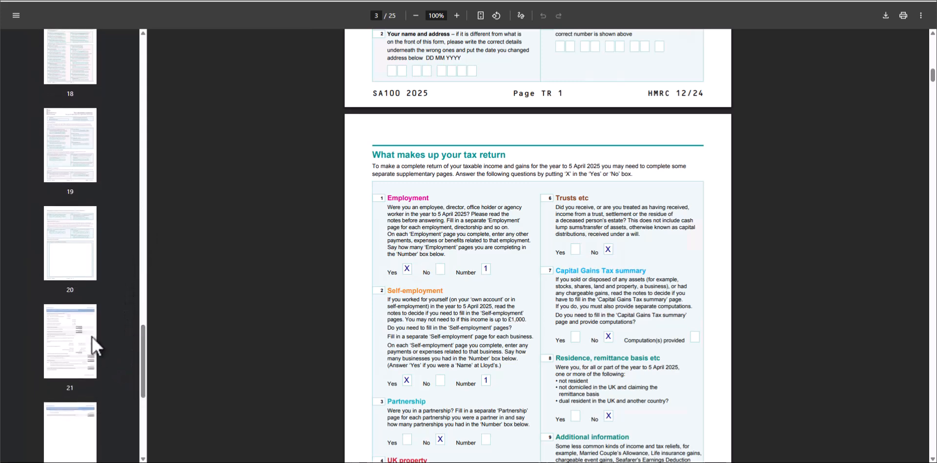
{"action": "left_click", "coordinate": [77, 340]}
{"action": "key", "text": "alt+Left"}
{"action": "key", "text": "alt+Right"}
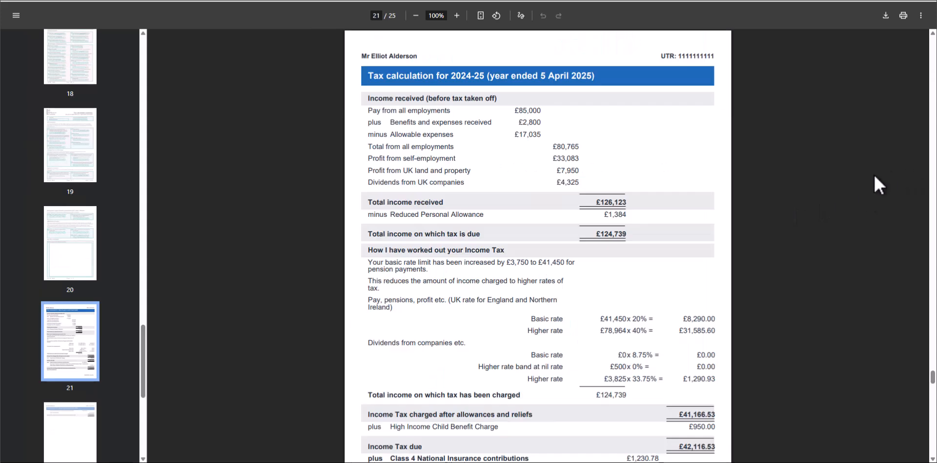
{"action": "scroll", "coordinate": [834, 186], "scroll_direction": "down", "scroll_amount": 2}
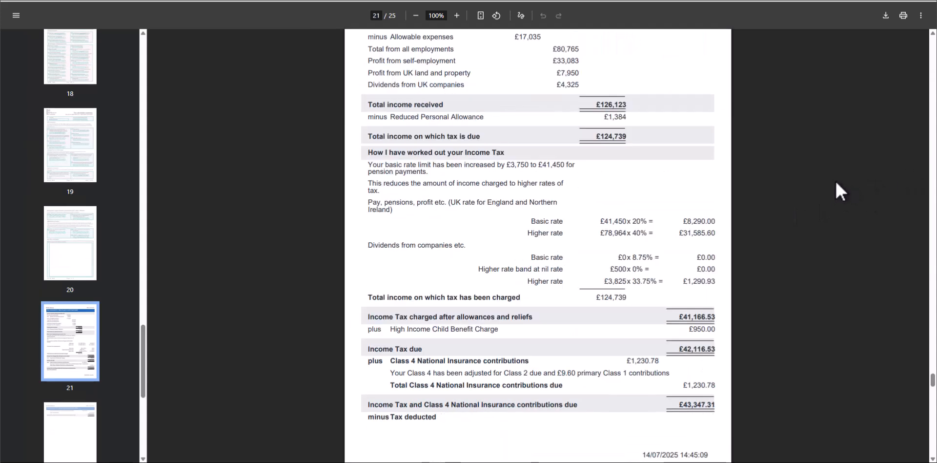
Step: Review the rest of the tax pack PDF, from the summary of tax payable through the detailed summaries on page 25
{"action": "scroll", "coordinate": [834, 185], "scroll_direction": "down", "scroll_amount": 4}
{"action": "scroll", "coordinate": [835, 184], "scroll_direction": "down", "scroll_amount": 17}
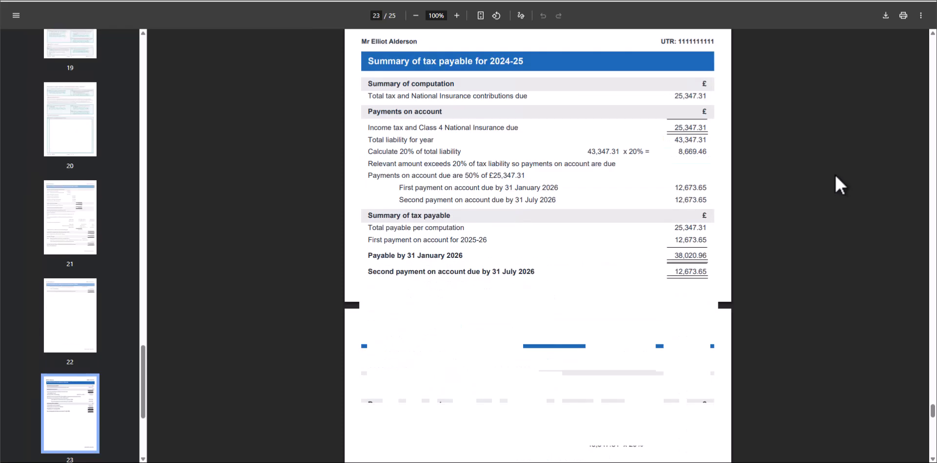
{"action": "scroll", "coordinate": [836, 176], "scroll_direction": "down", "scroll_amount": 7}
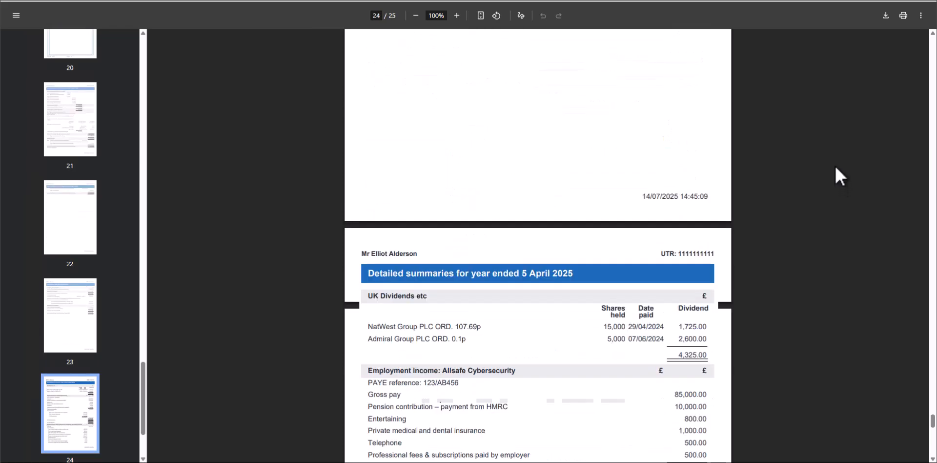
{"action": "scroll", "coordinate": [839, 167], "scroll_direction": "down", "scroll_amount": 10}
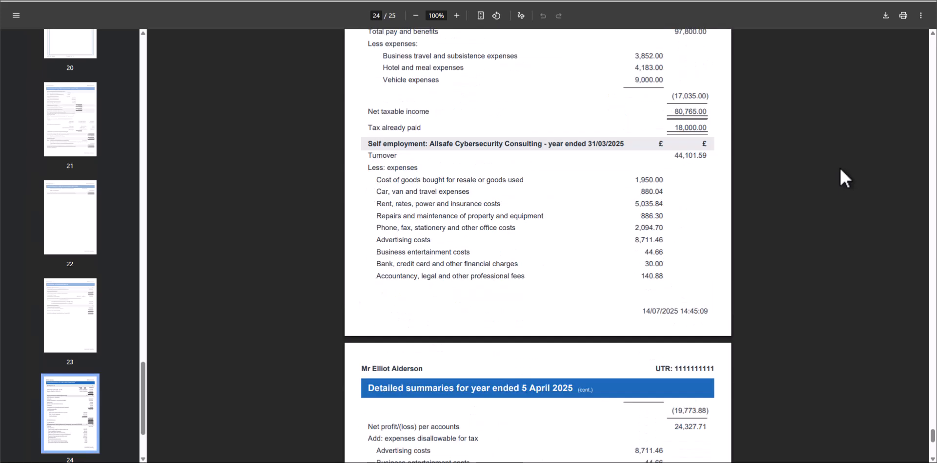
{"action": "scroll", "coordinate": [840, 169], "scroll_direction": "down", "scroll_amount": 5}
{"action": "scroll", "coordinate": [840, 169], "scroll_direction": "down", "scroll_amount": 2}
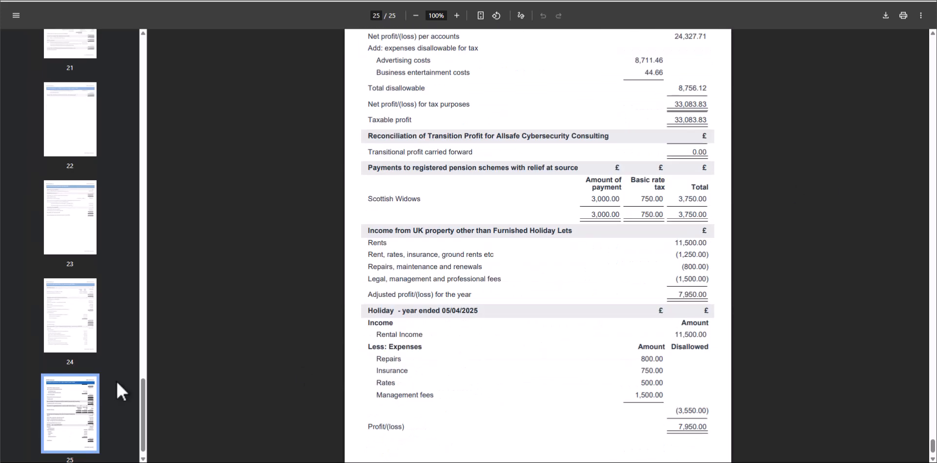
{"action": "left_click", "coordinate": [933, 456]}
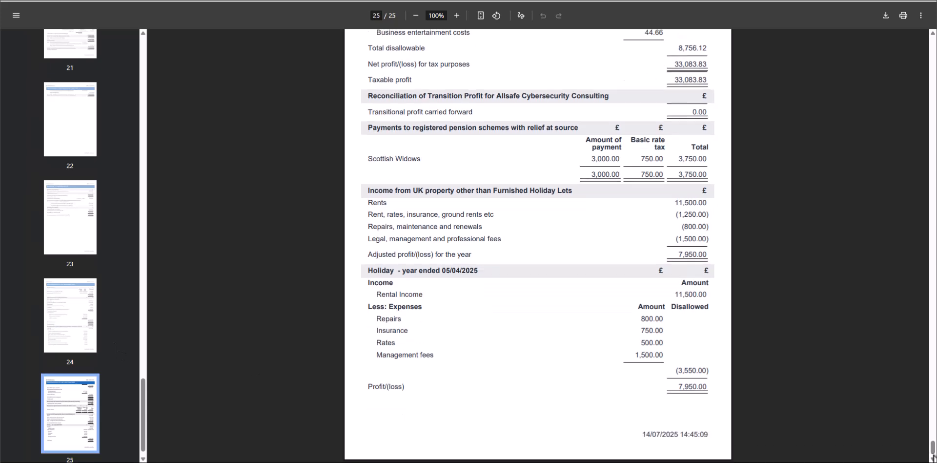
Step: Prepare the SA100 2025 return for filing as an original return, confirm client approval, and return to the client dashboard
{"action": "left_click", "coordinate": [117, 1]}
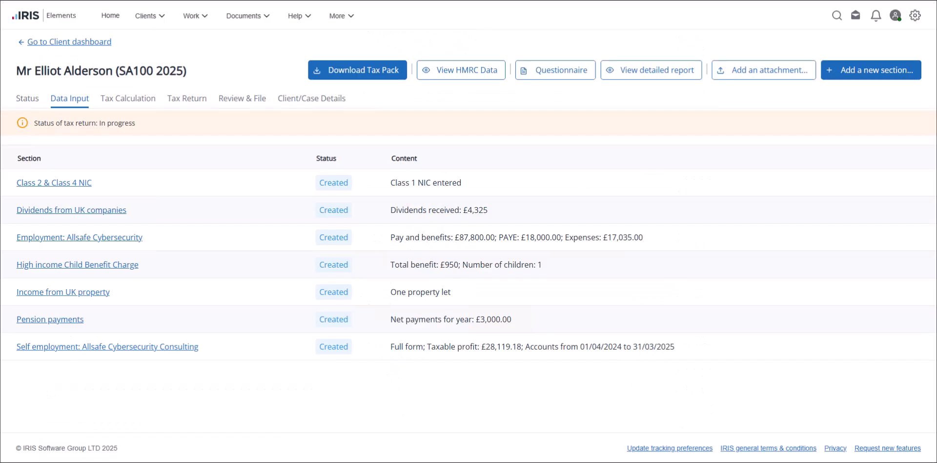
{"action": "left_click", "coordinate": [243, 99]}
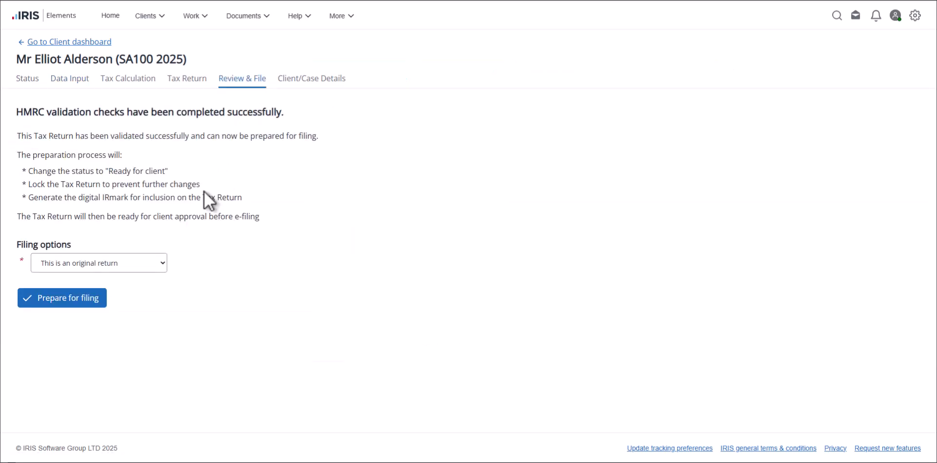
{"action": "left_click", "coordinate": [78, 308]}
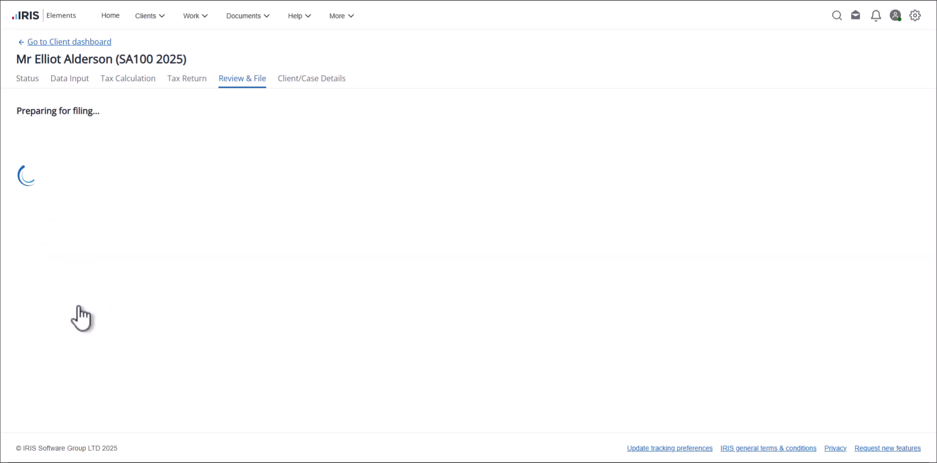
{"action": "left_click", "coordinate": [132, 168]}
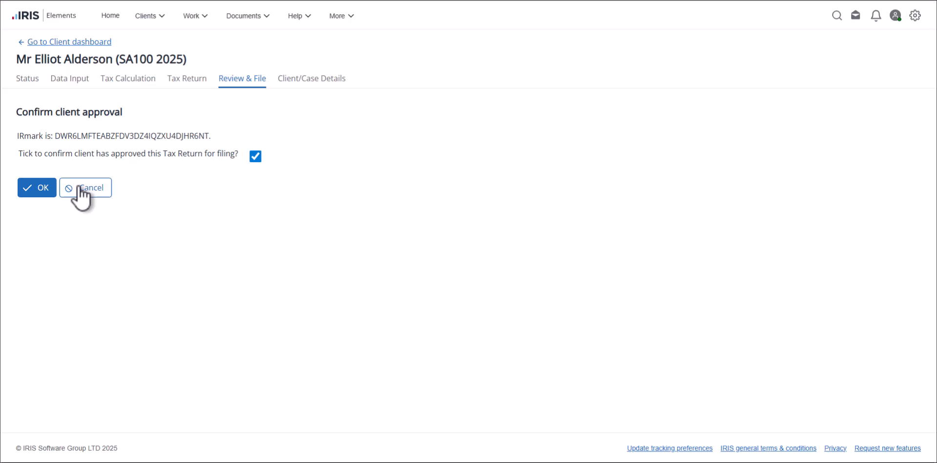
{"action": "left_click", "coordinate": [35, 192]}
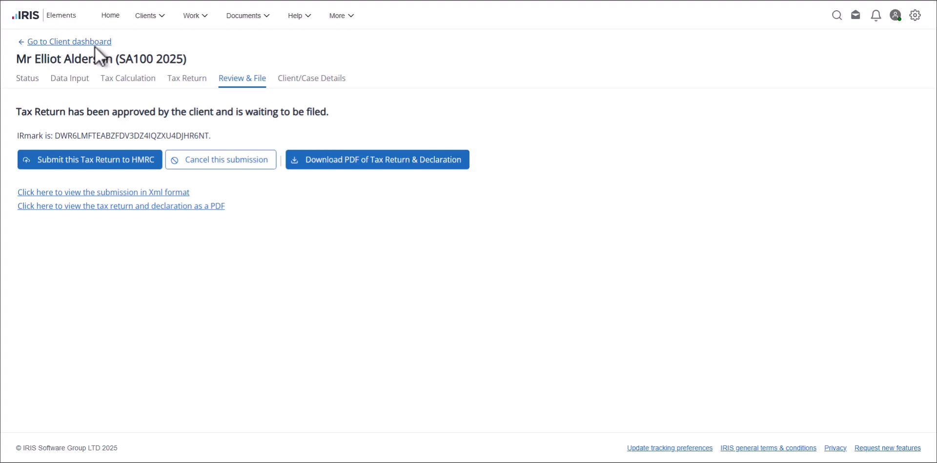
{"action": "left_click", "coordinate": [95, 45]}
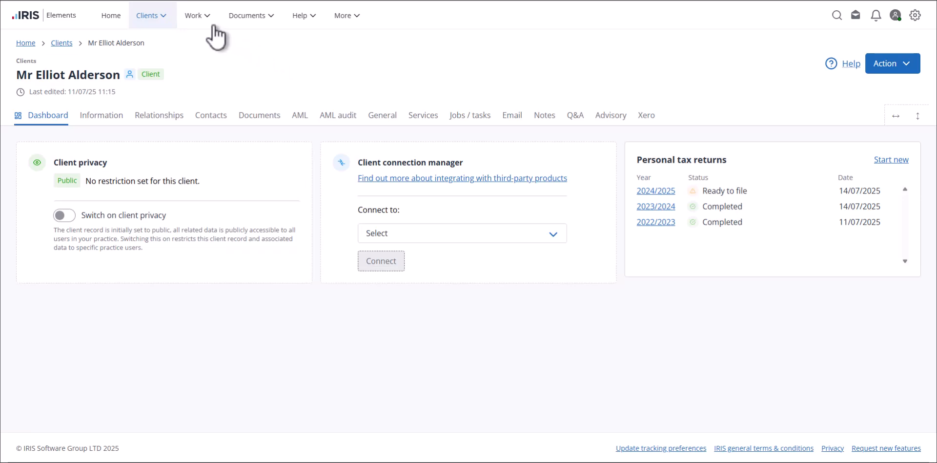
Step: Review the current user's task list, including the checklist of the Generate monthly reports task for Labyrinth Systems
{"action": "left_click", "coordinate": [196, 17]}
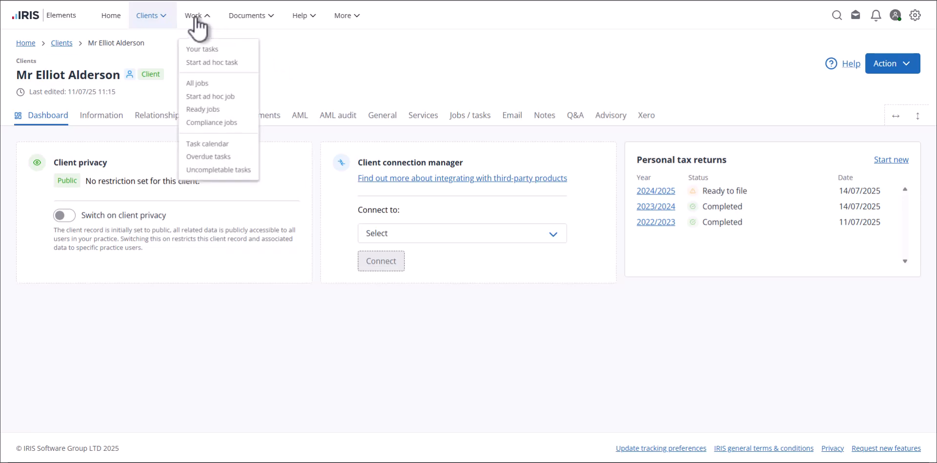
{"action": "left_click", "coordinate": [210, 49]}
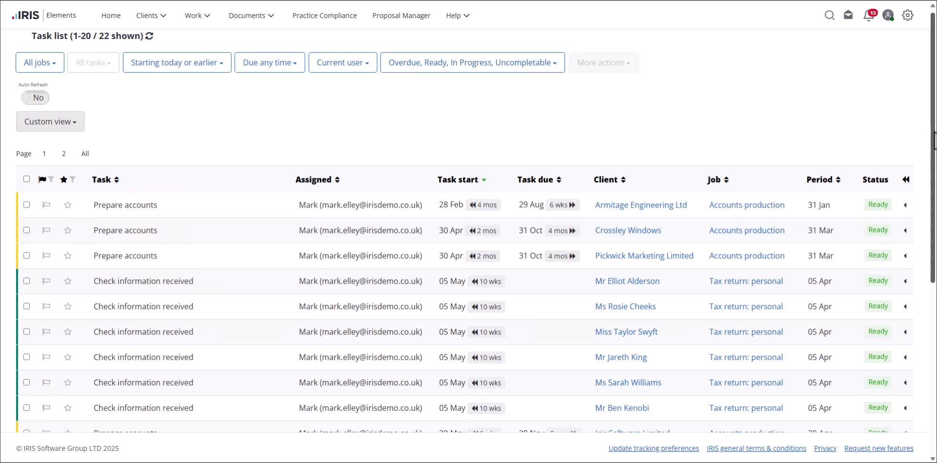
{"action": "left_click_drag", "start_coordinate": [933, 131], "coordinate": [929, 325]}
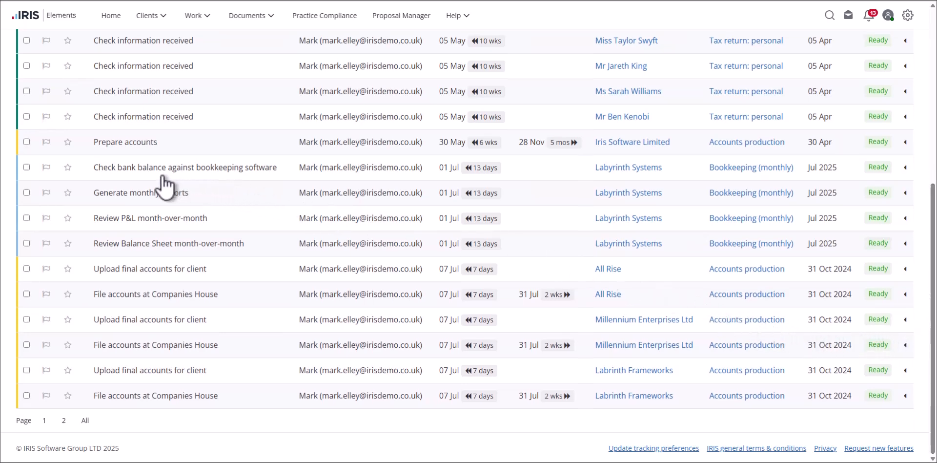
{"action": "left_click", "coordinate": [126, 192]}
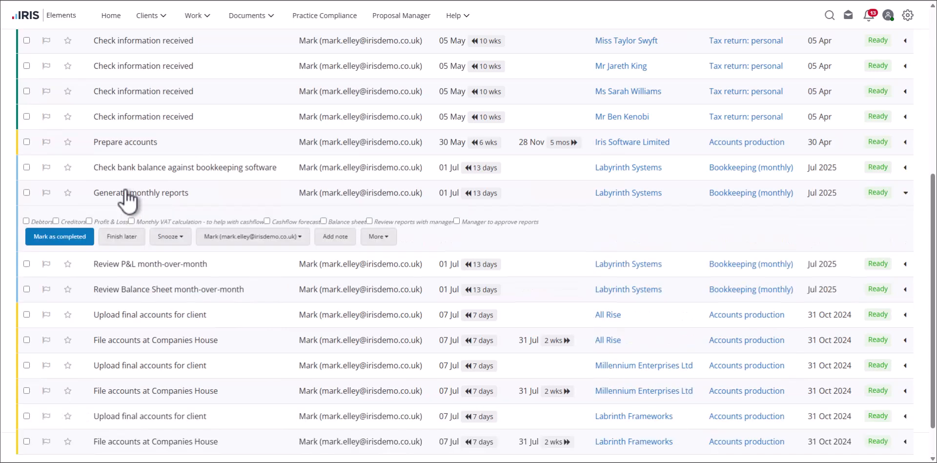
{"action": "left_click", "coordinate": [126, 193]}
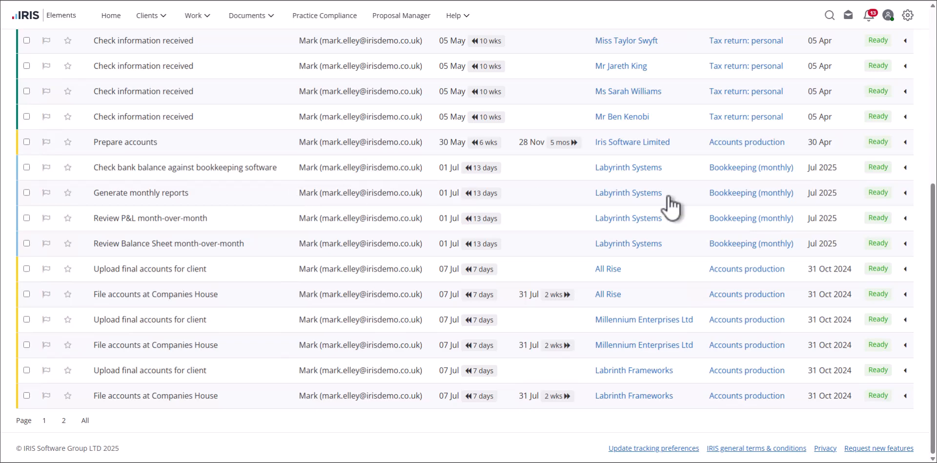
{"action": "left_click_drag", "start_coordinate": [933, 189], "coordinate": [931, 35]}
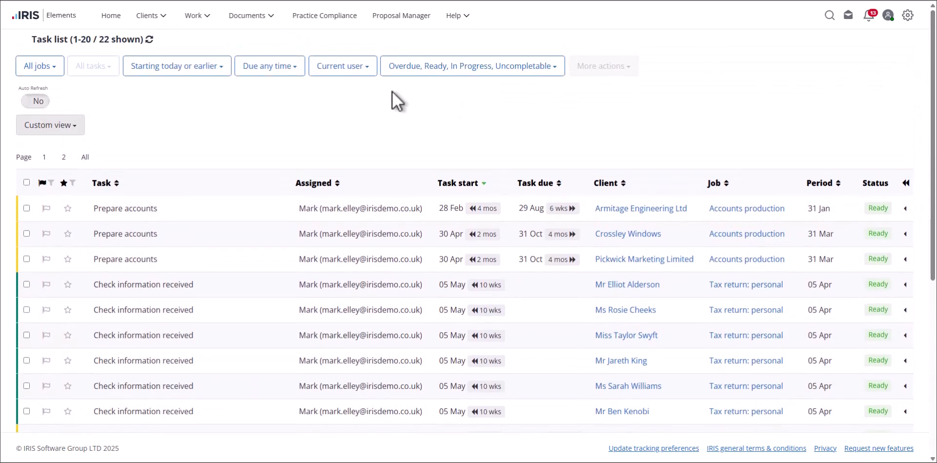
Step: Examine the task list's filter options for job type, start date, due date and assigned user
{"action": "left_click", "coordinate": [38, 64]}
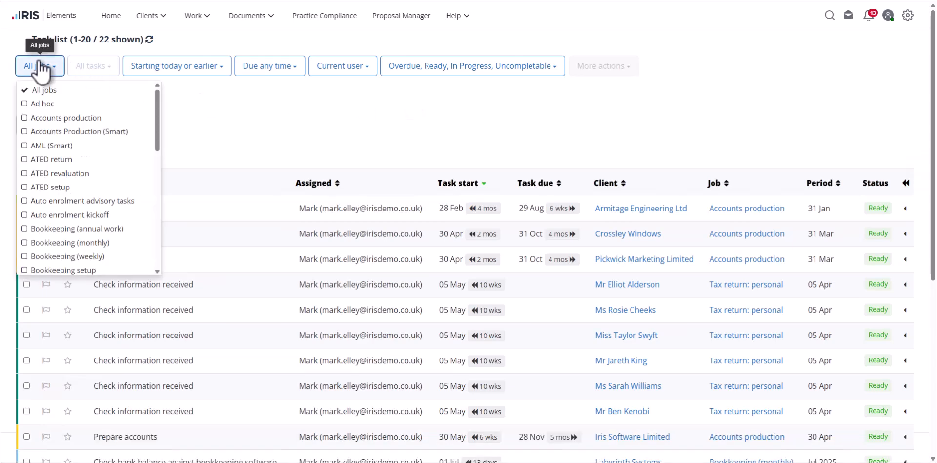
{"action": "left_click", "coordinate": [194, 67]}
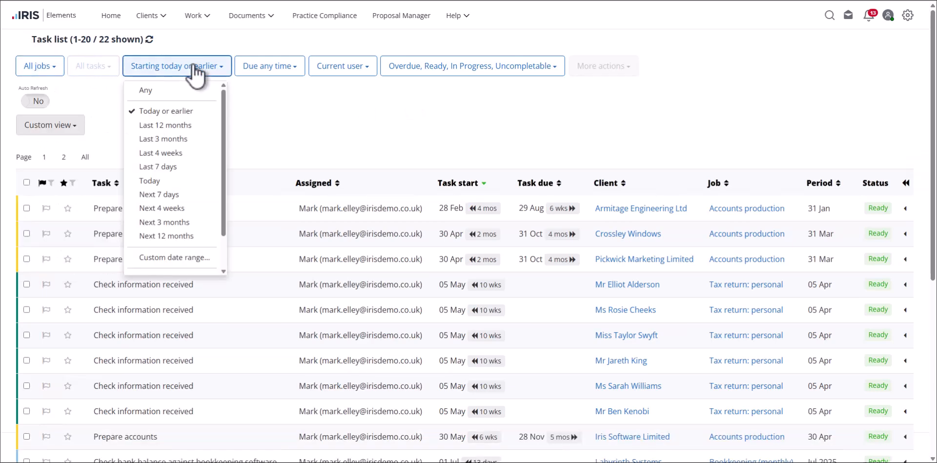
{"action": "left_click", "coordinate": [283, 68]}
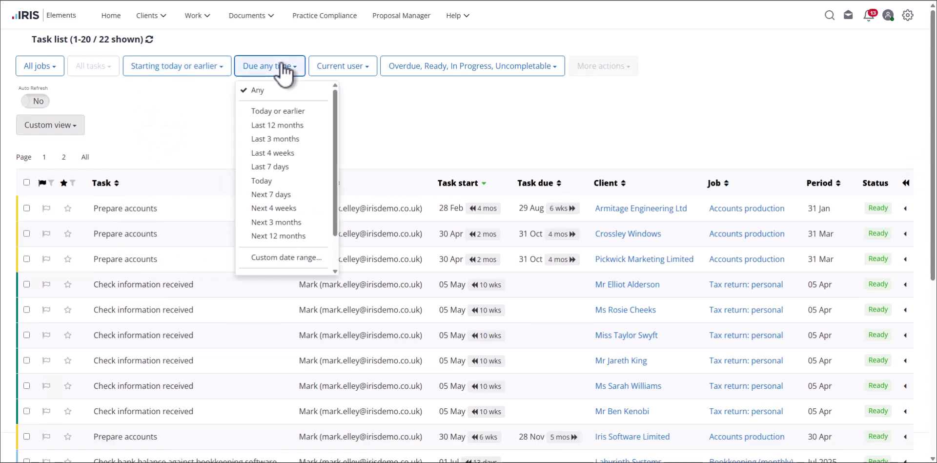
{"action": "left_click", "coordinate": [356, 66]}
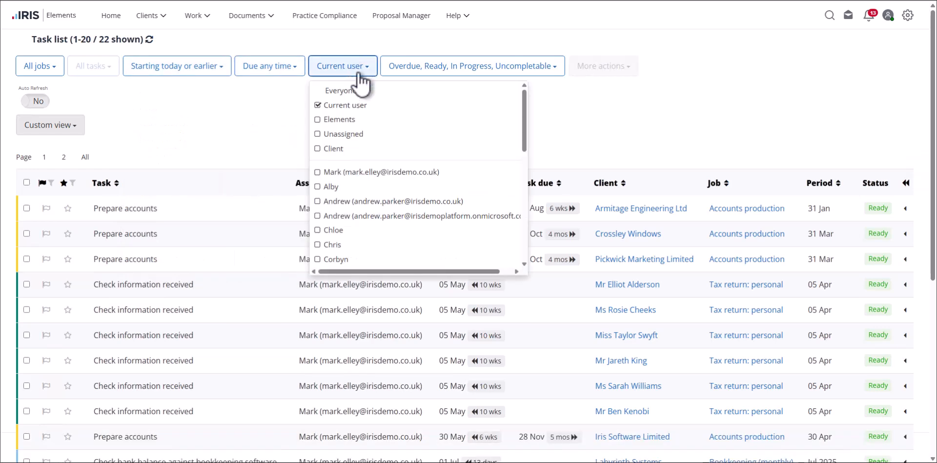
{"action": "left_click", "coordinate": [265, 160]}
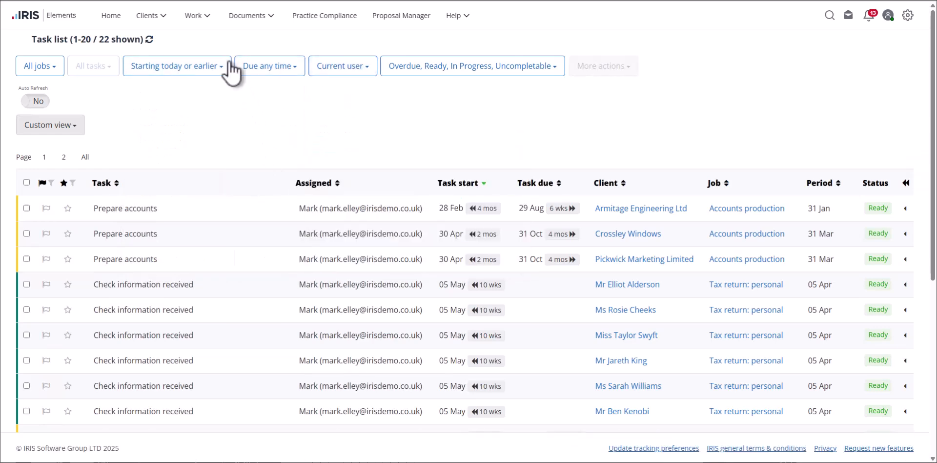
Step: Show all jobs and change their layout from List to Board
{"action": "left_click", "coordinate": [194, 18]}
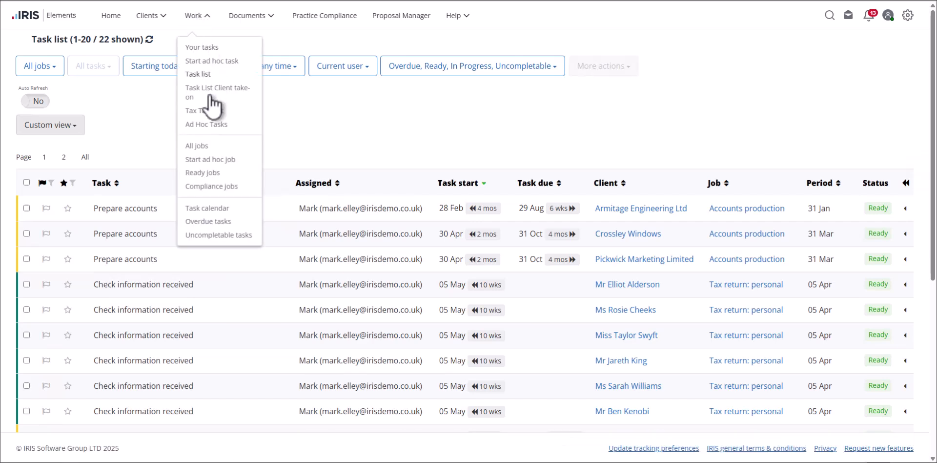
{"action": "left_click", "coordinate": [205, 146]}
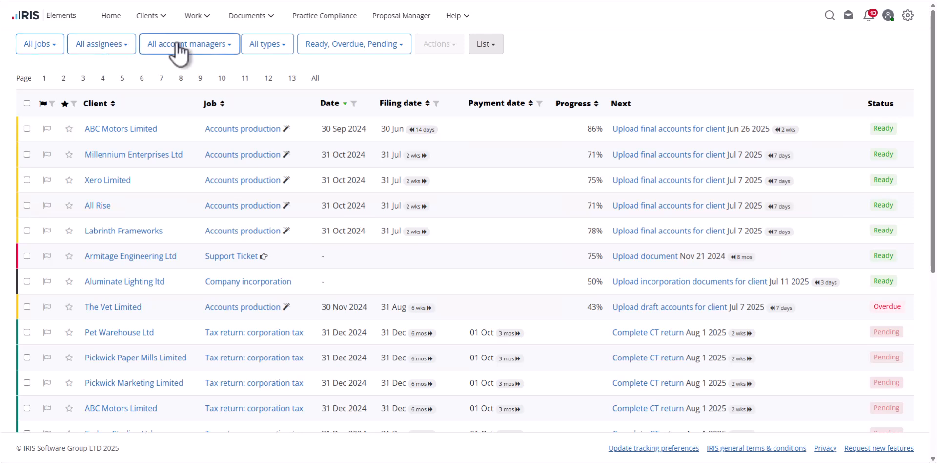
{"action": "left_click", "coordinate": [494, 45]}
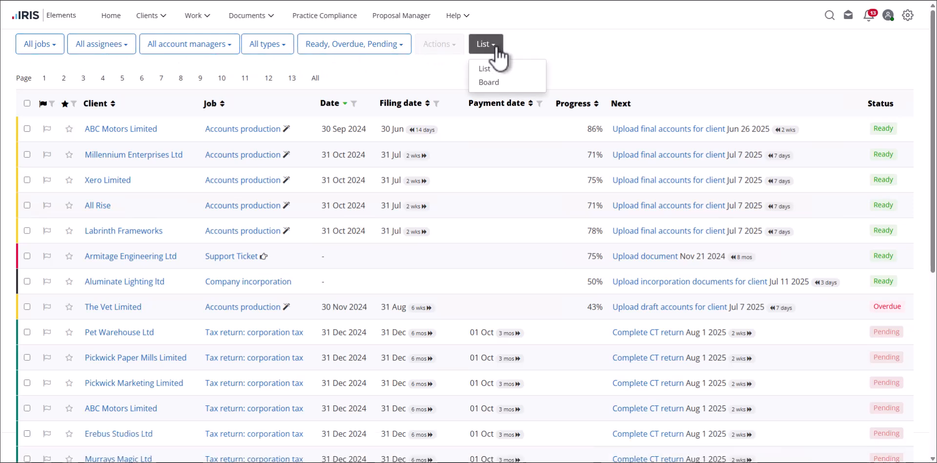
{"action": "left_click", "coordinate": [501, 86]}
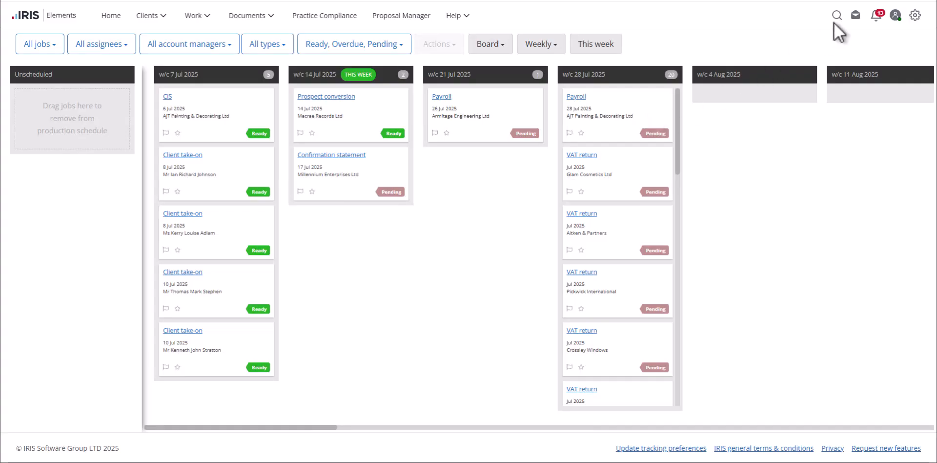
Step: Search for the individual client with ID DRA001 by first name and open the client's MTD obligations
{"action": "left_click", "coordinate": [837, 15]}
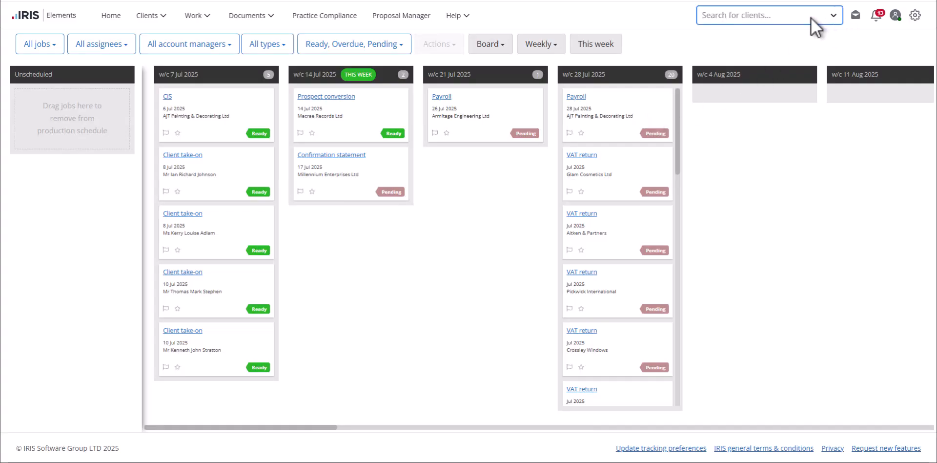
{"action": "type", "text": "carol"}
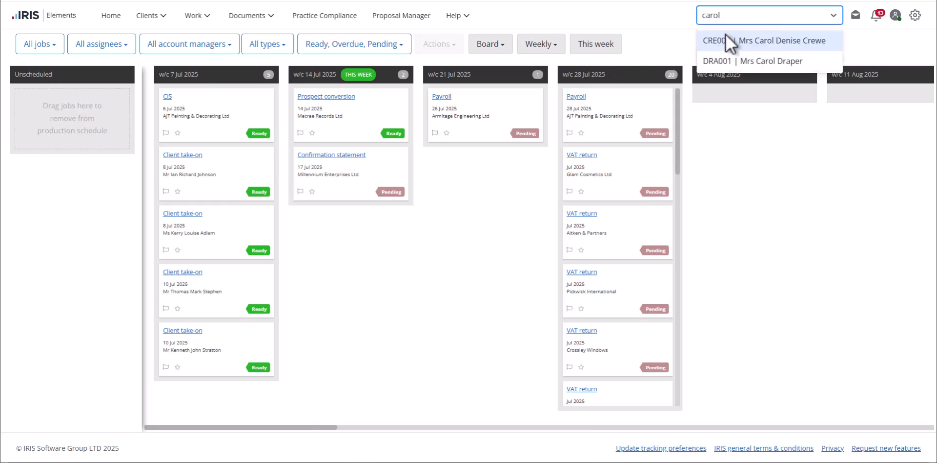
{"action": "left_click", "coordinate": [726, 59]}
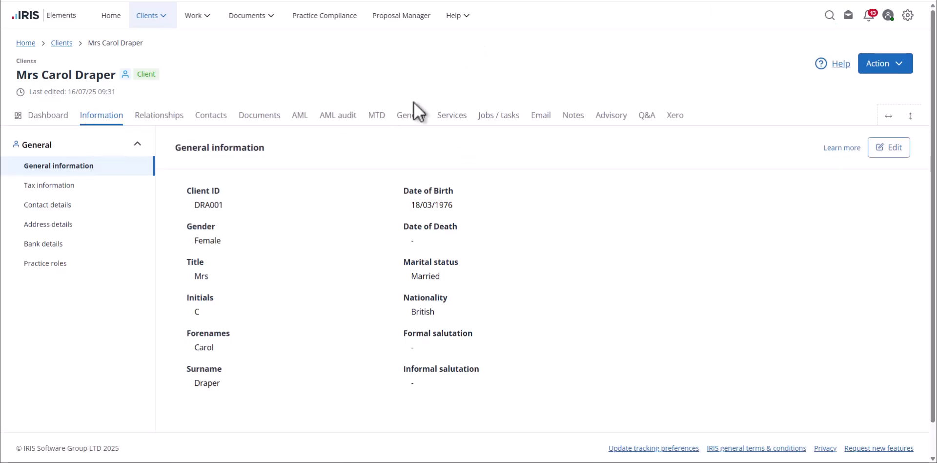
{"action": "left_click", "coordinate": [380, 118]}
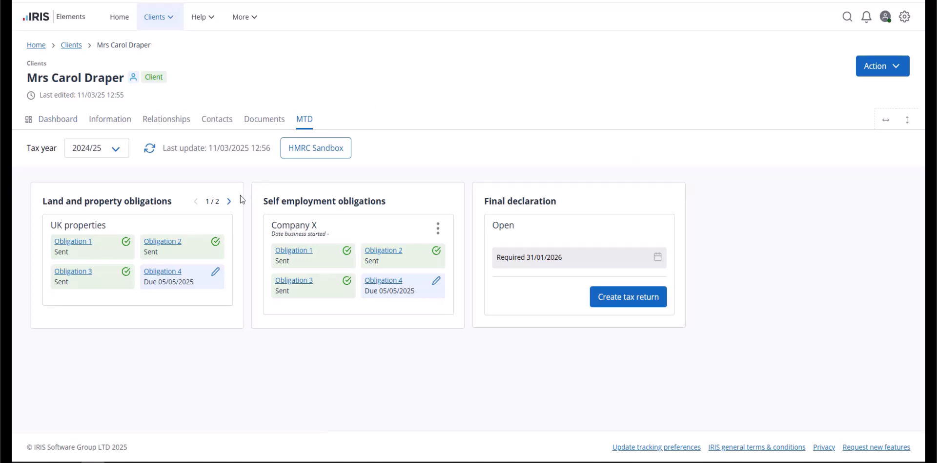
Step: Examine the UK and overseas property obligations for 2024/25, plus Obligation 1 and Obligation 4 of the Company X self employment
{"action": "left_click", "coordinate": [230, 205]}
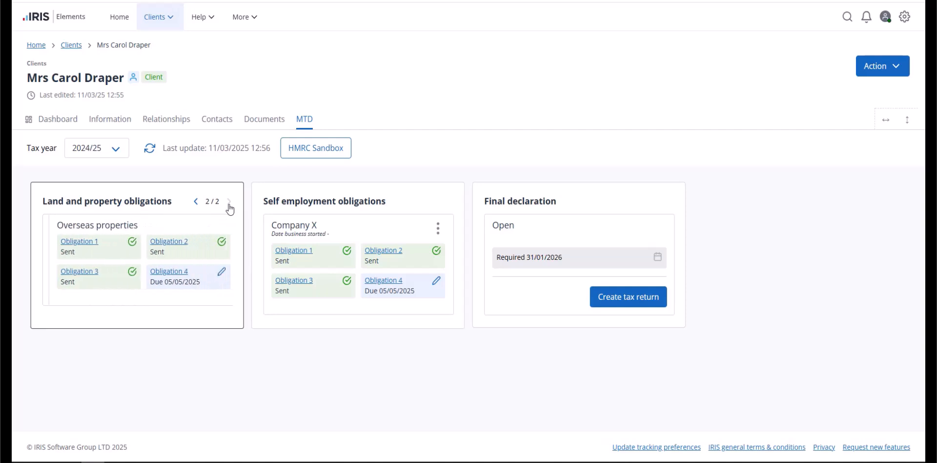
{"action": "left_click", "coordinate": [196, 203]}
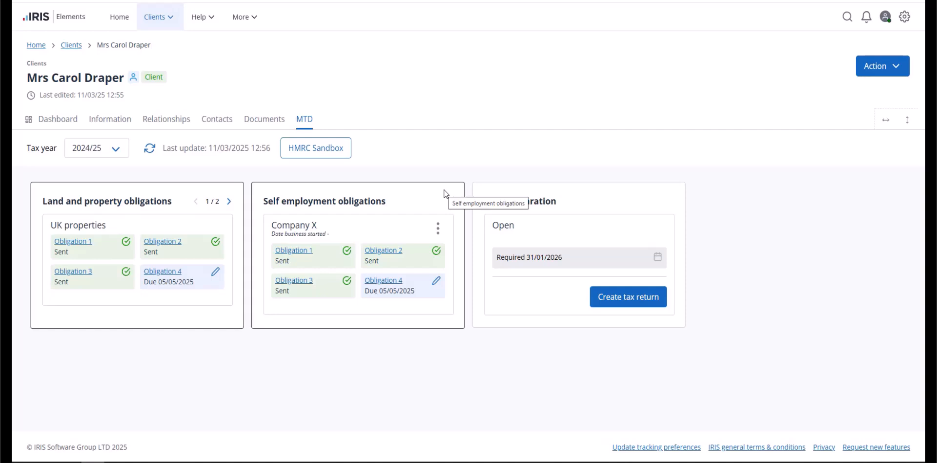
{"action": "left_click", "coordinate": [290, 251]}
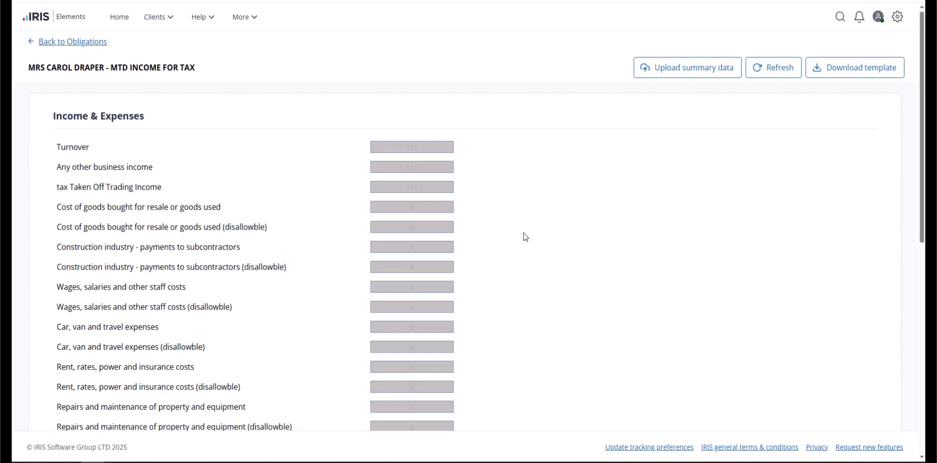
{"action": "left_click", "coordinate": [72, 42]}
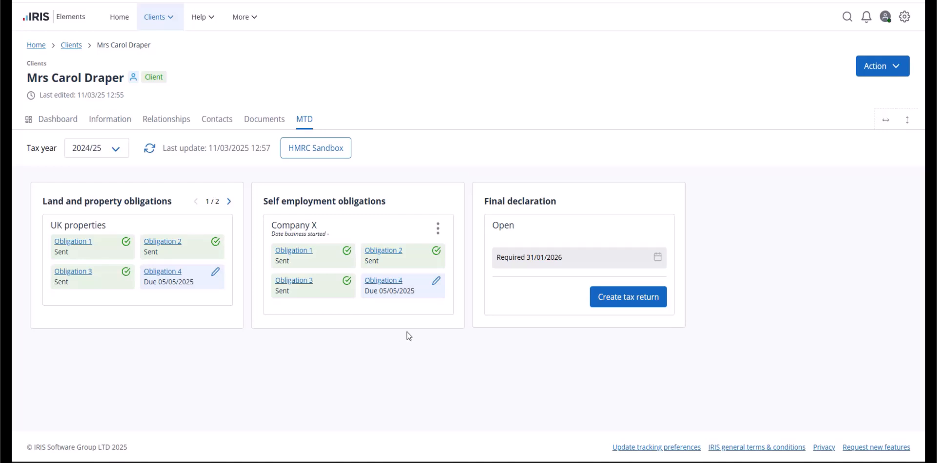
{"action": "left_click", "coordinate": [387, 282]}
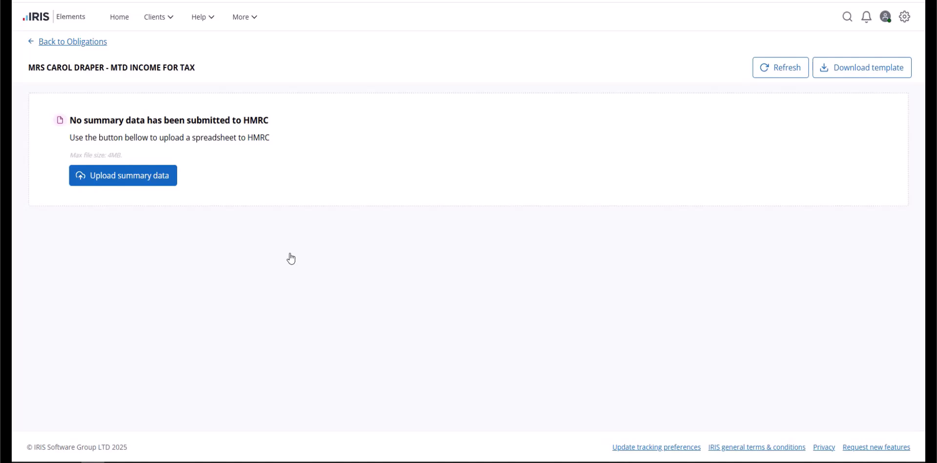
Step: Upload the spreadsheet self emp 1.xlsx as summary data for the period 06-04-2024 to 05-07-2024
{"action": "left_click", "coordinate": [142, 180]}
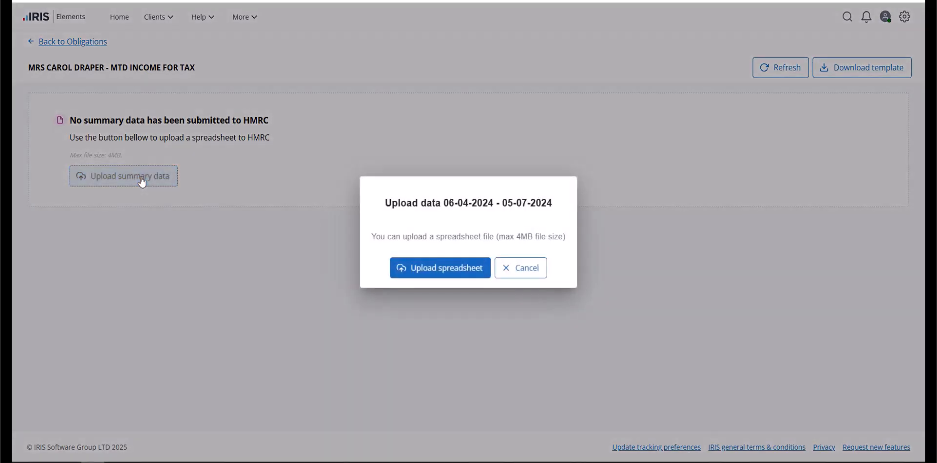
{"action": "left_click", "coordinate": [424, 272]}
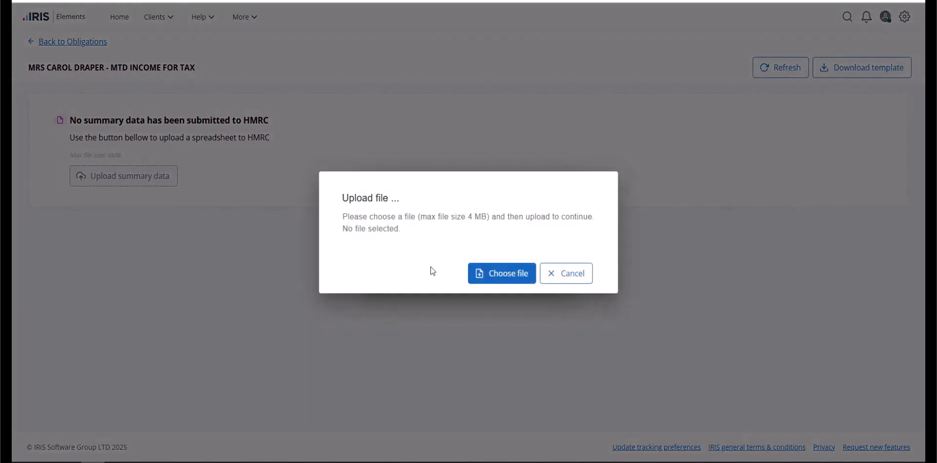
{"action": "left_click", "coordinate": [521, 274]}
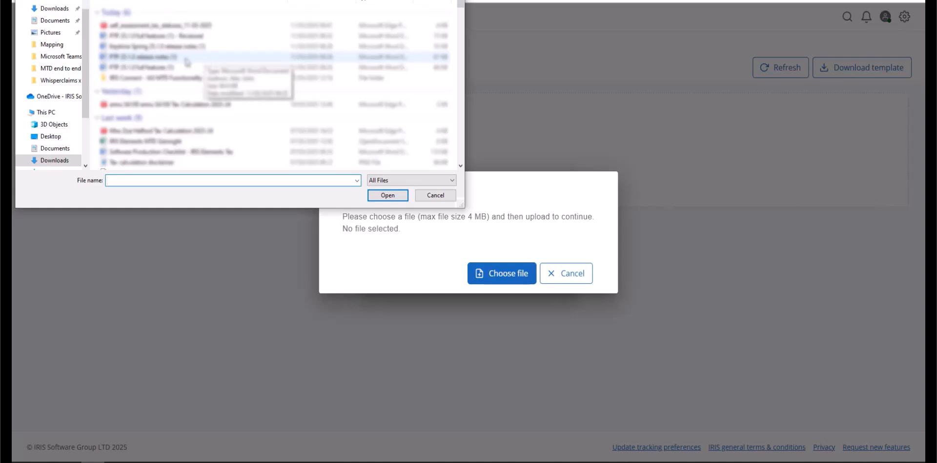
{"action": "scroll", "coordinate": [185, 62], "scroll_direction": "down", "scroll_amount": 4}
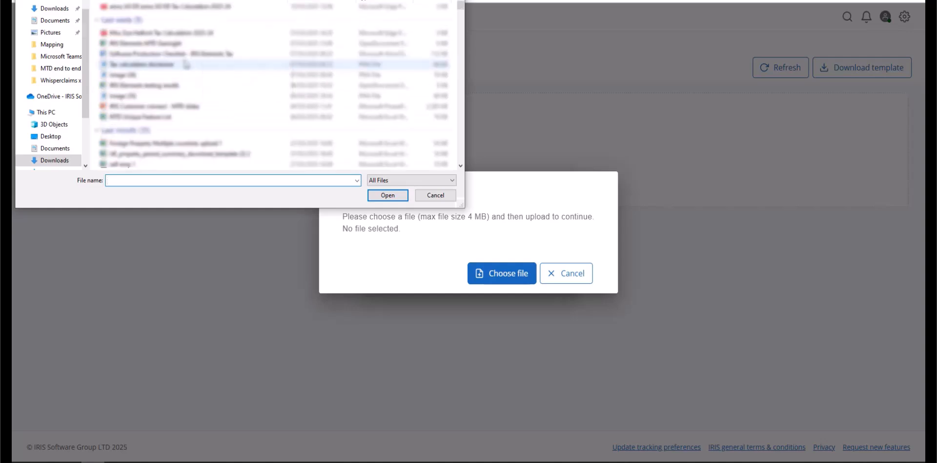
{"action": "left_click", "coordinate": [149, 133]}
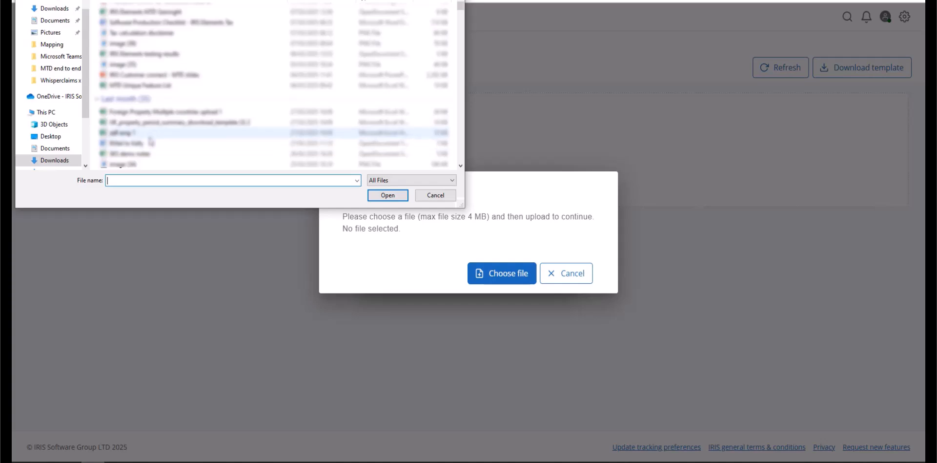
{"action": "double_click", "coordinate": [148, 133]}
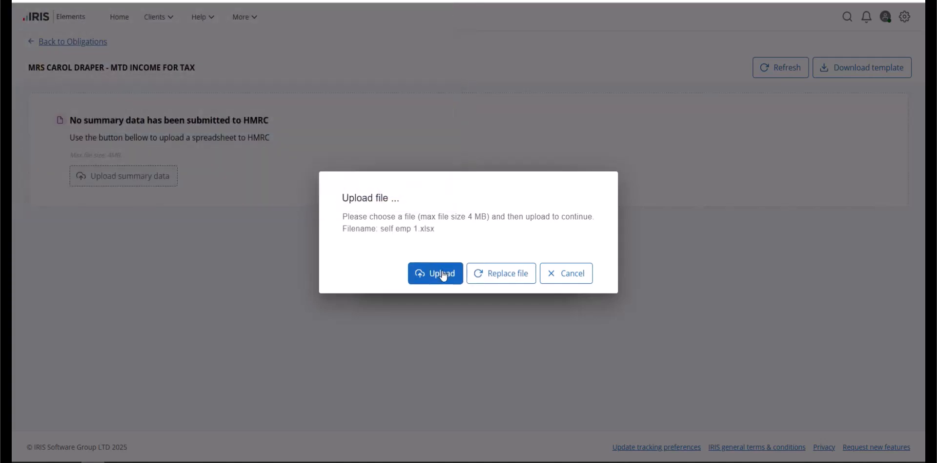
{"action": "left_click", "coordinate": [444, 275]}
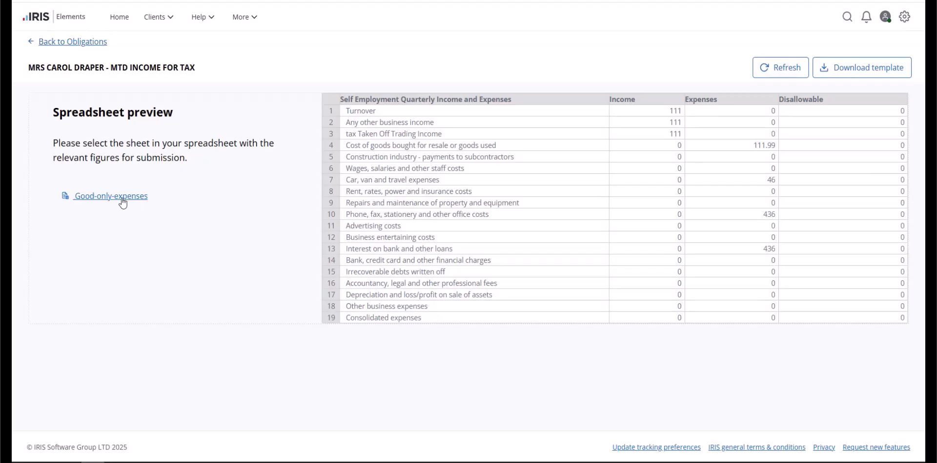
Step: Select the Good-only-expenses sheet as the source of the figures and continue to the HMRC submission details for confirmation
{"action": "left_click", "coordinate": [122, 200]}
{"action": "left_click", "coordinate": [124, 239]}
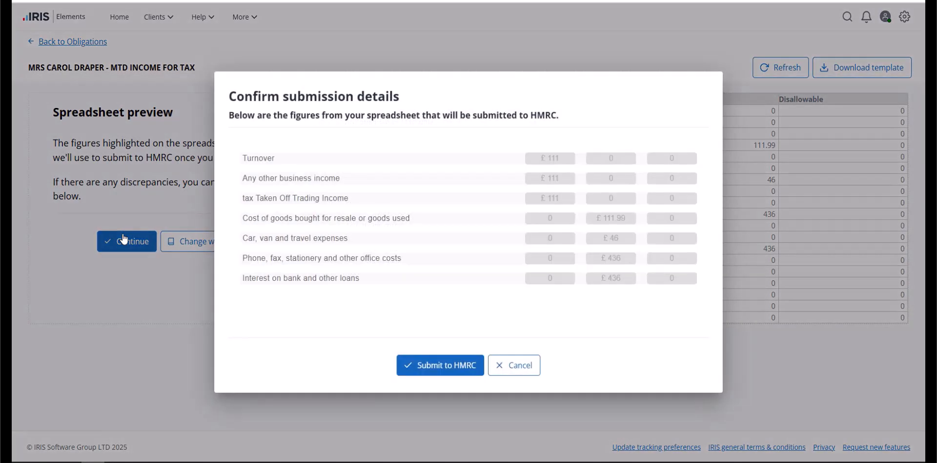
{"action": "left_click", "coordinate": [415, 365]}
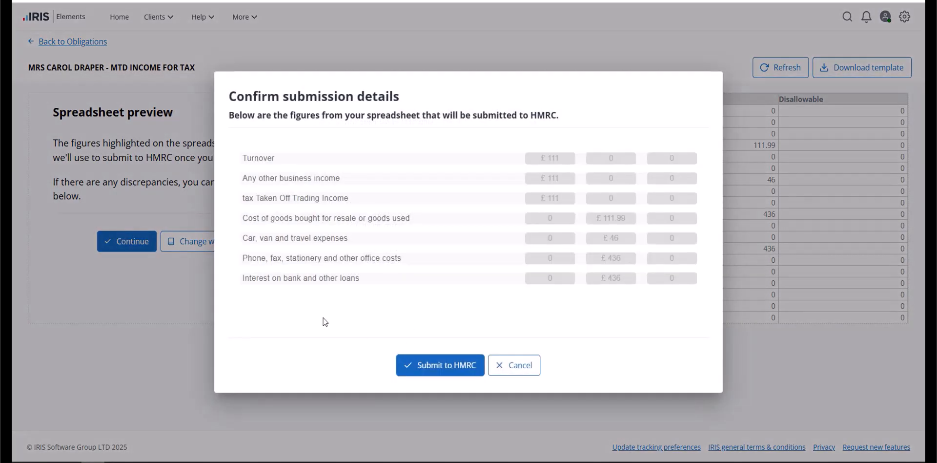